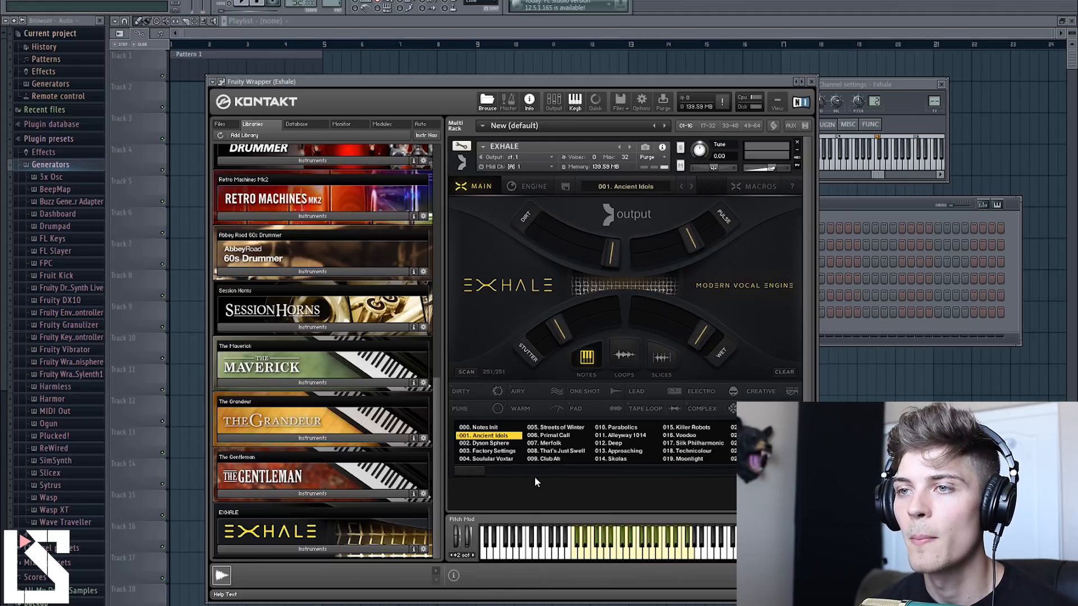
Step: Browse the Notes presets and load 008. That's Just Swell
scroll(477, 473, down, 10)
scroll(523, 471, up, 10)
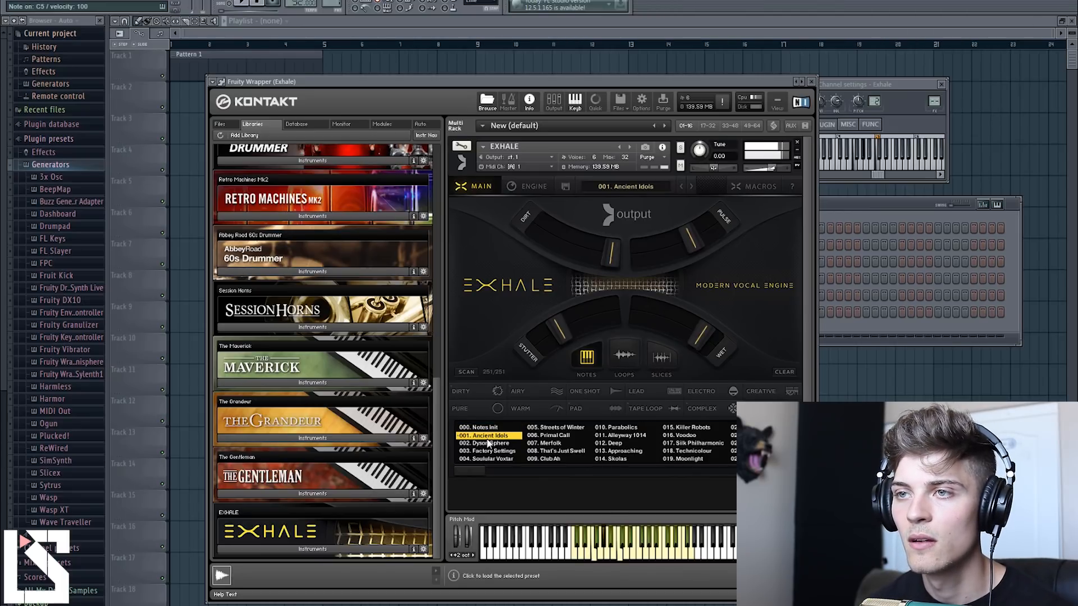
click(549, 453)
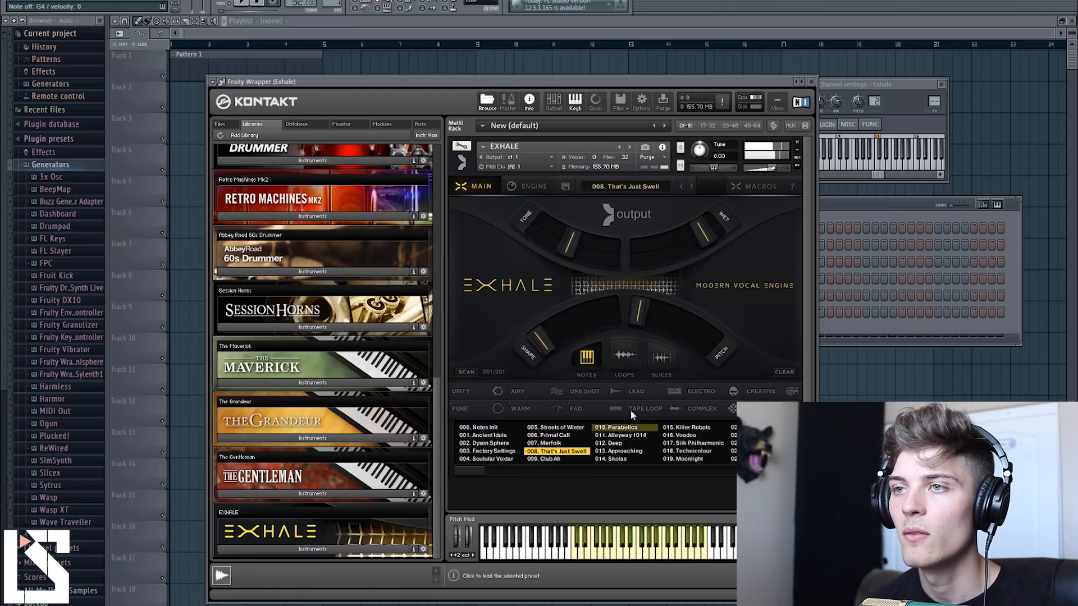
Step: Filter the Notes presets by the Airy, Complex and Creative tags, and load 145. Doggy Dreams
click(524, 389)
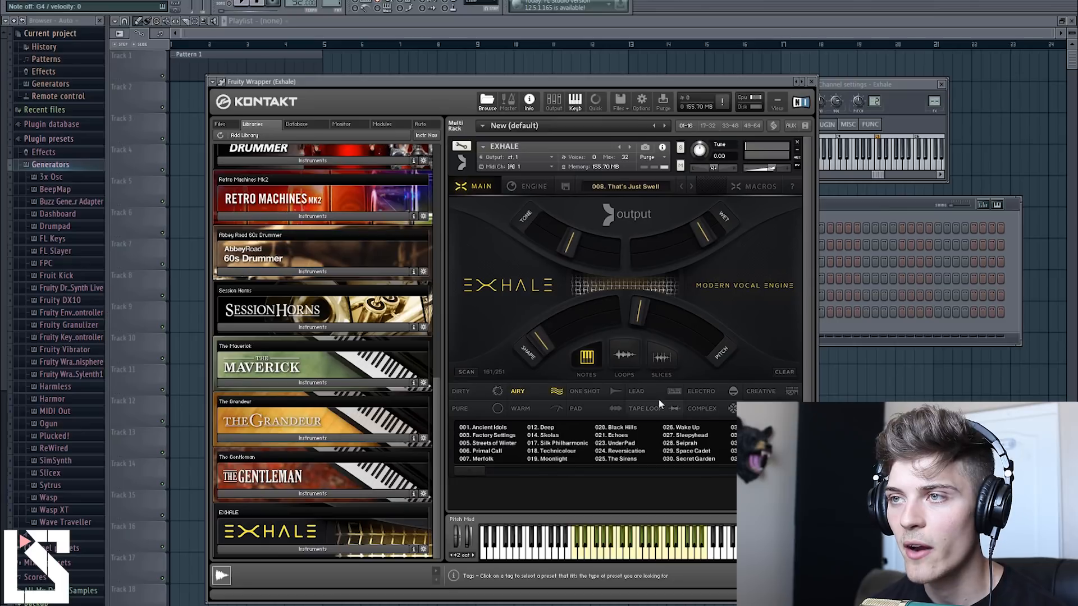
click(692, 411)
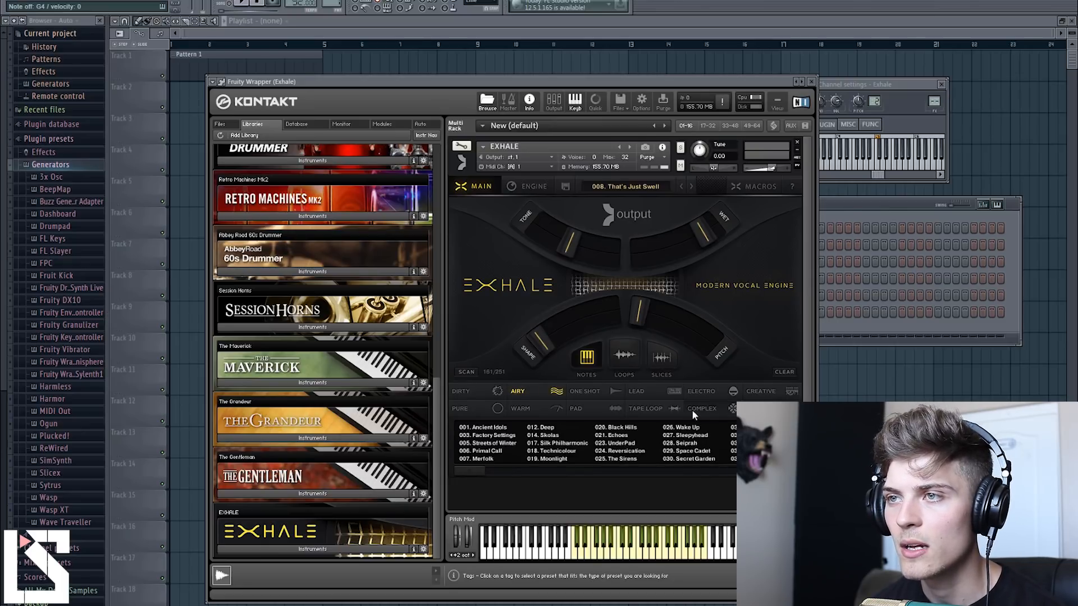
click(766, 393)
drag(475, 473, 568, 470)
click(616, 444)
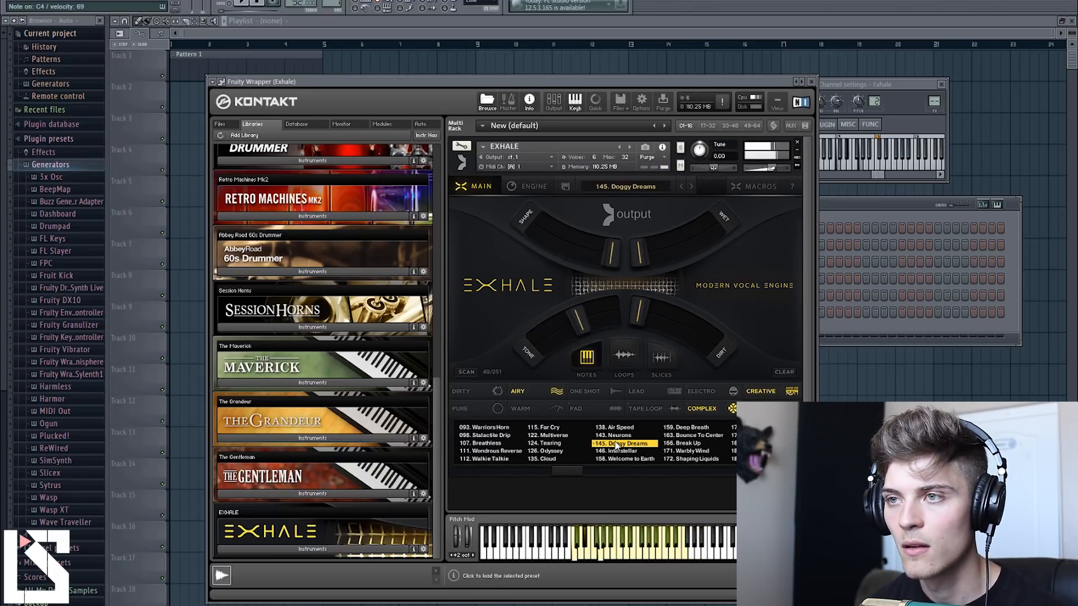
Step: Try adding the One Shot tag to the preset filter, and remove all active tags
click(579, 391)
click(502, 395)
click(507, 390)
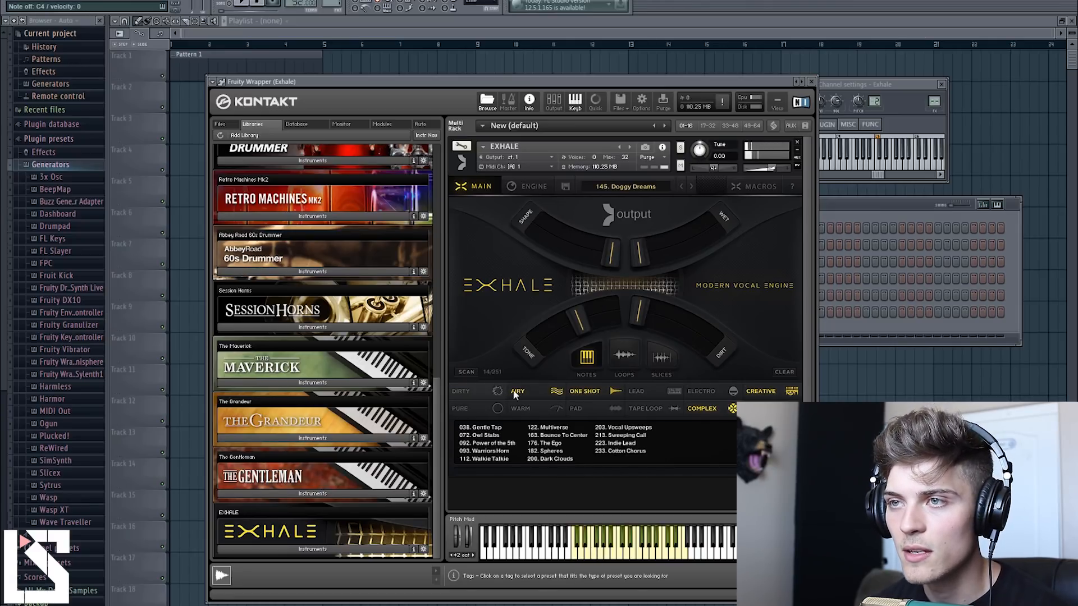
click(584, 391)
click(689, 408)
click(756, 391)
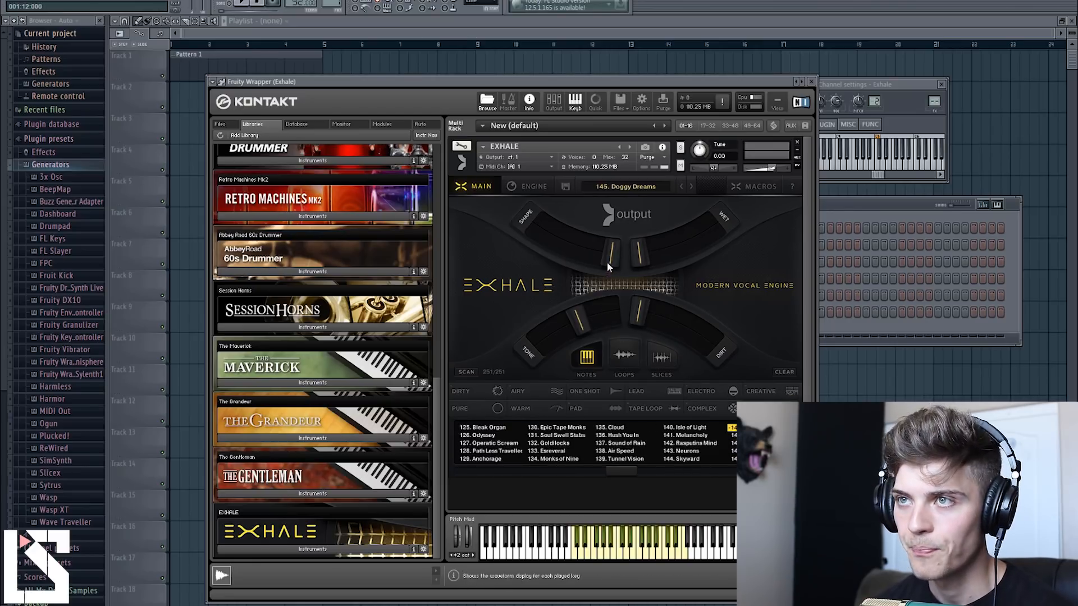
Step: Audition the presets 132. Goldilocks and 137. Sound of Rain, raising the Tone macro of Sound of Rain
mouse_move(612, 259)
mouse_down()
mouse_move(558, 247)
mouse_move(610, 281)
mouse_move(674, 257)
mouse_move(625, 270)
mouse_up()
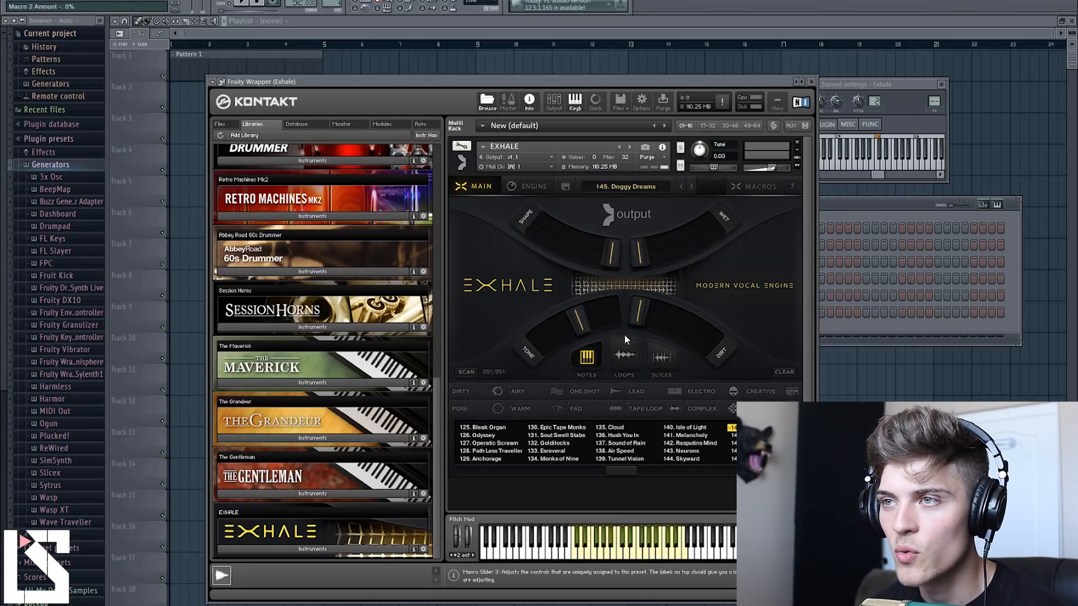
click(558, 442)
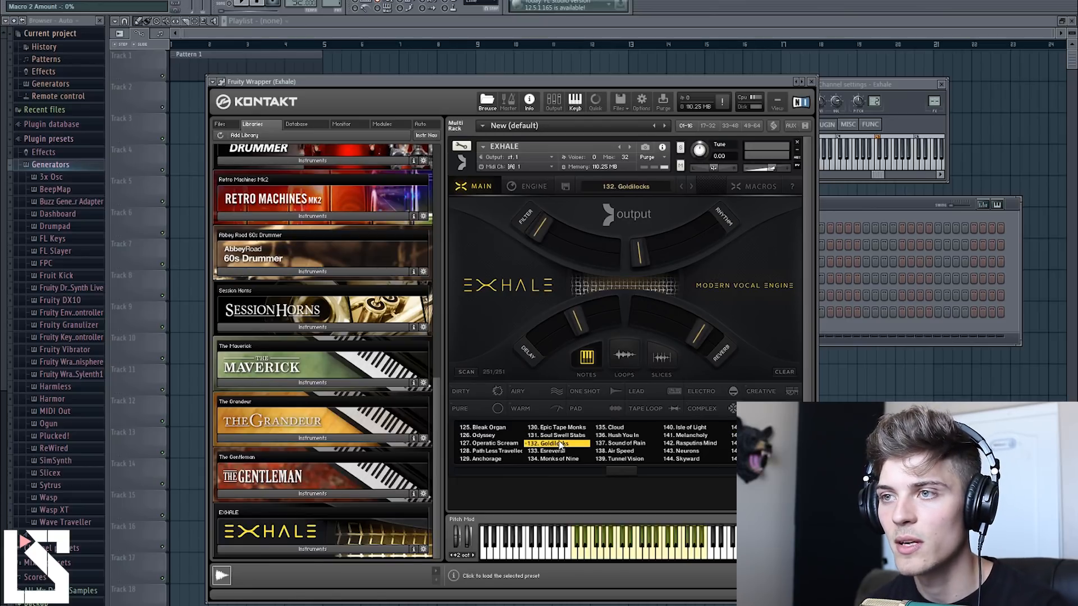
click(621, 444)
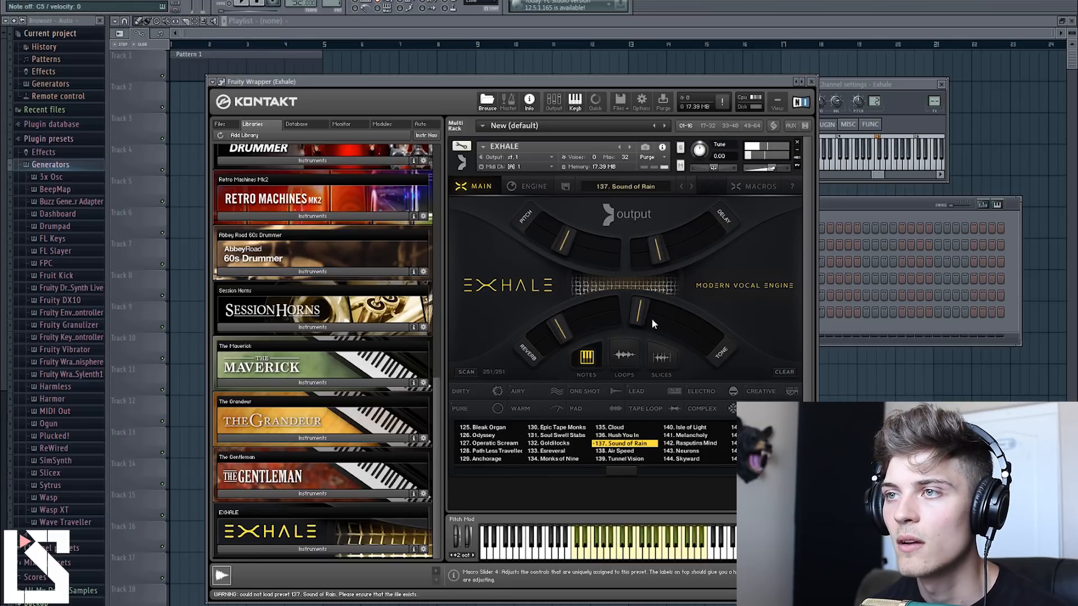
drag(639, 312, 723, 432)
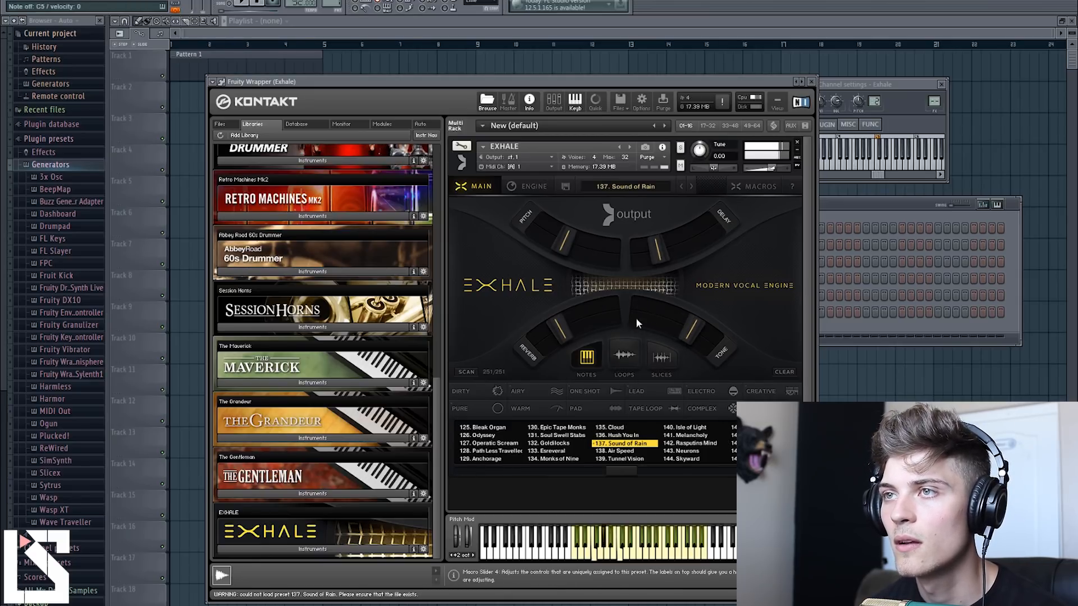
Step: Audition the presets 140. Isle of Light, 130. Epic Tape Monks and 126. Odyssey
click(692, 428)
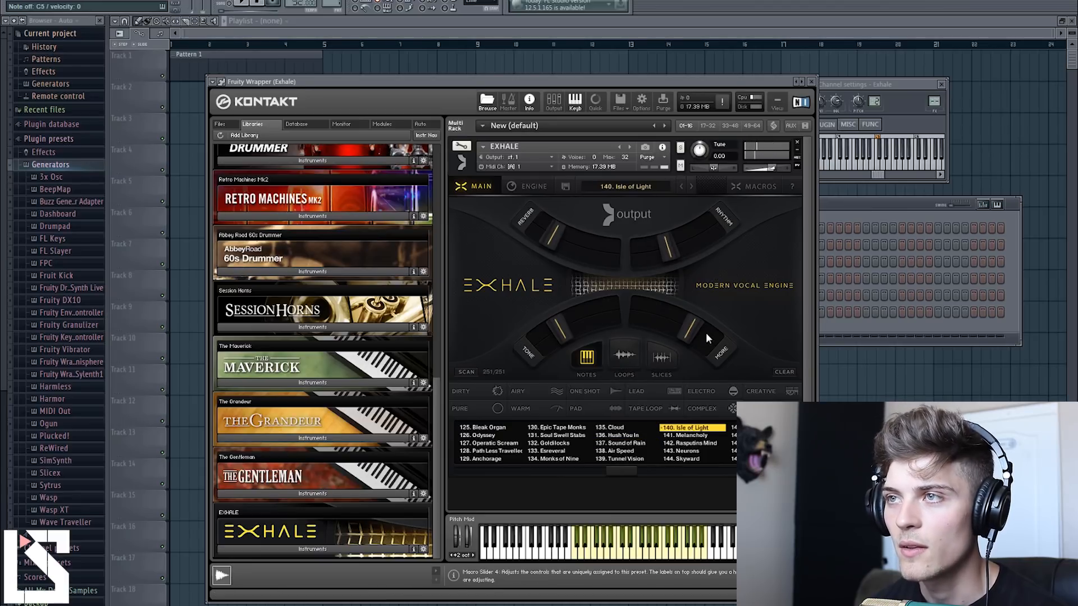
click(556, 427)
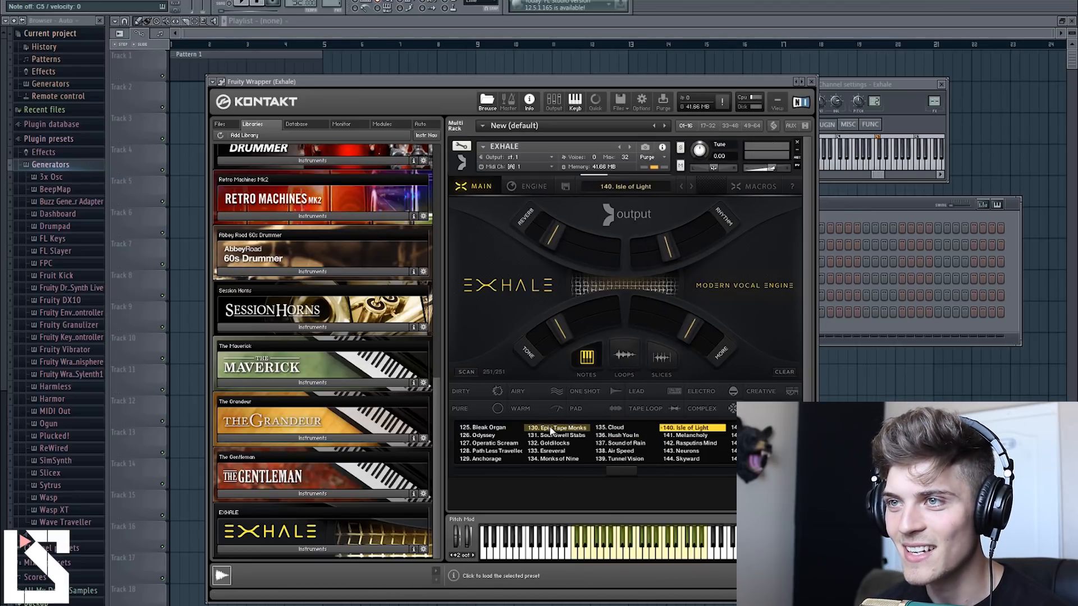
click(487, 436)
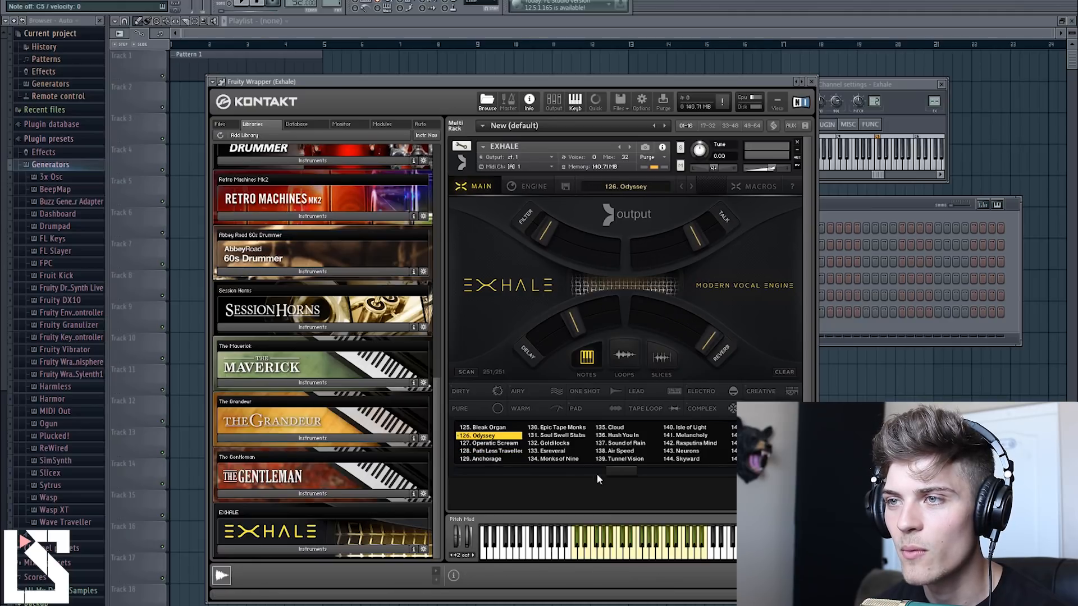
Step: Audition the presets 092. Power of the 5th, 097. Higher Power and 107. Breathless
drag(597, 474, 557, 475)
click(509, 443)
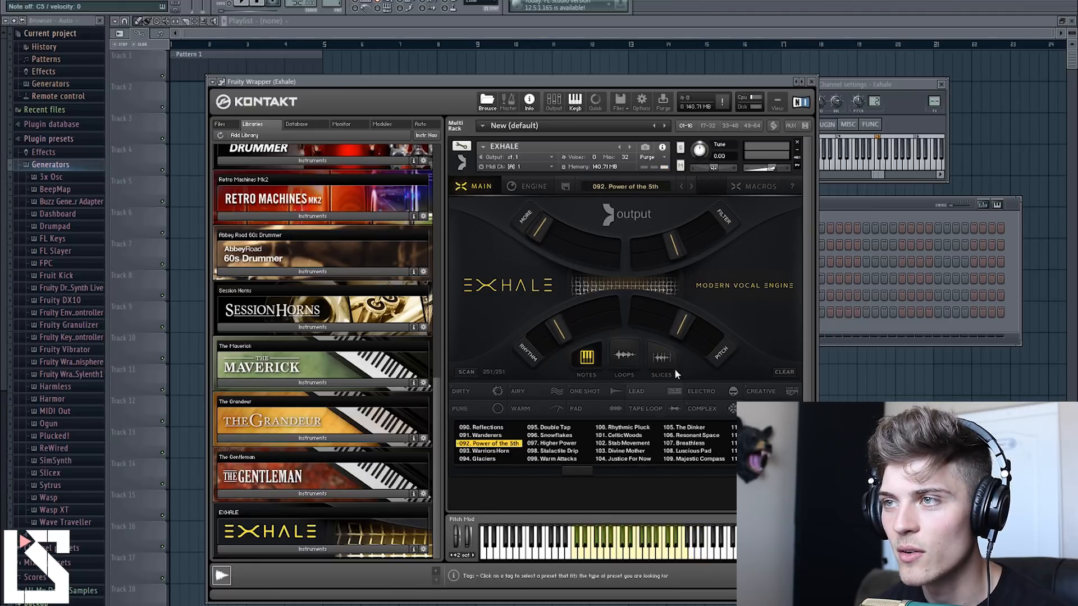
click(551, 443)
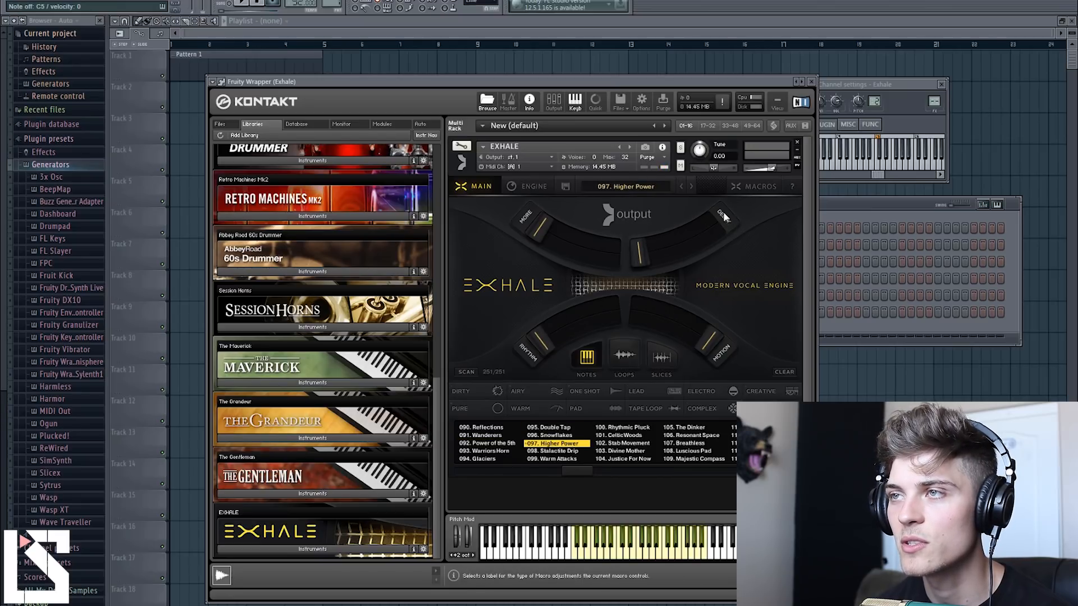
click(689, 445)
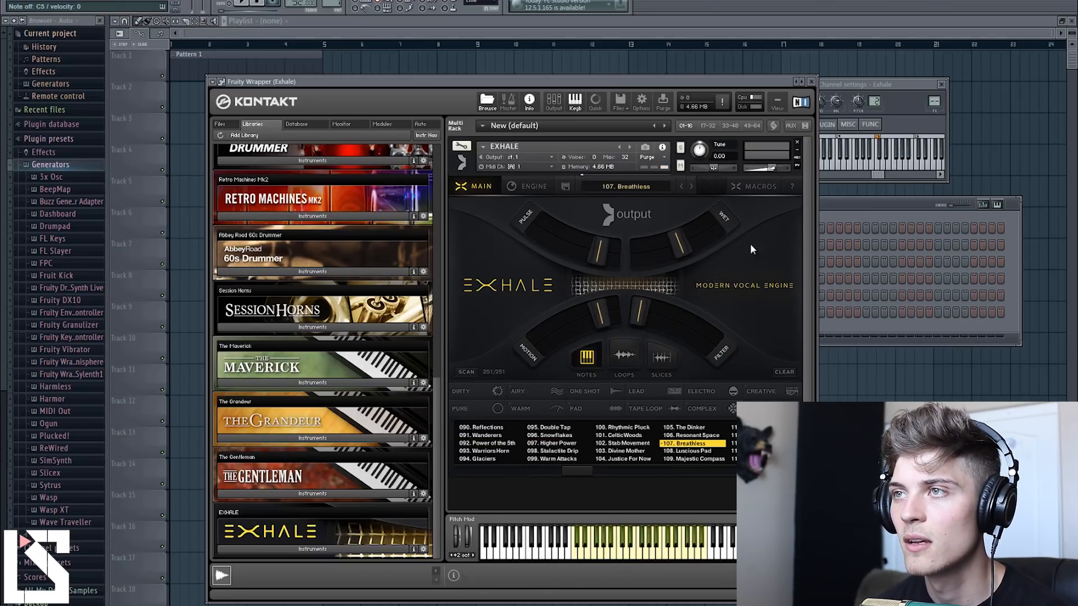
Step: Load the presets 111. Wondrous Reverse and 101. CelticWoods, and look over the engine controls of CelticWoods
click(733, 435)
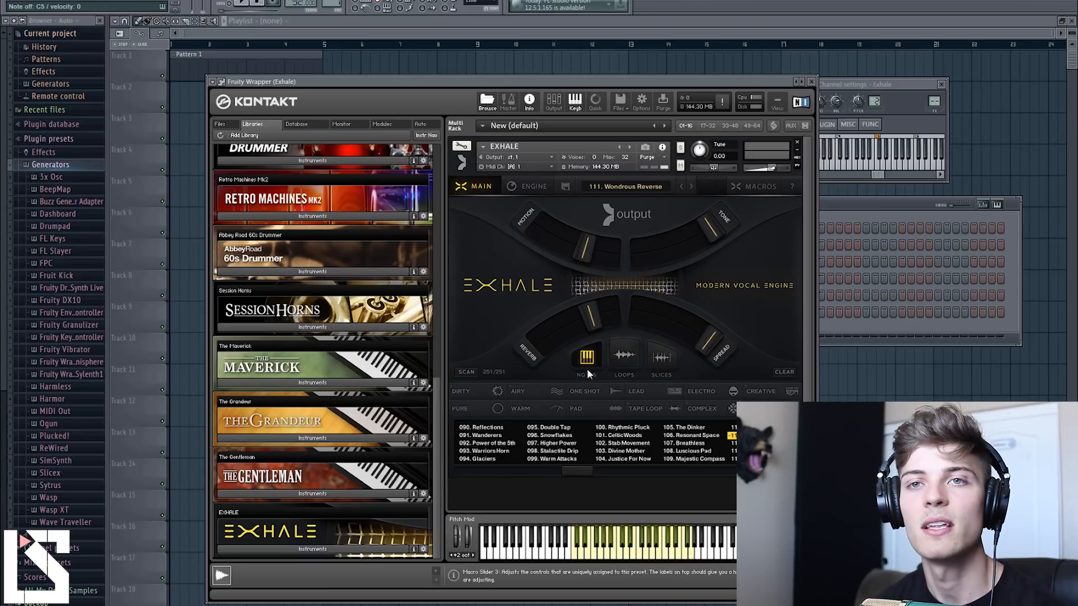
click(641, 436)
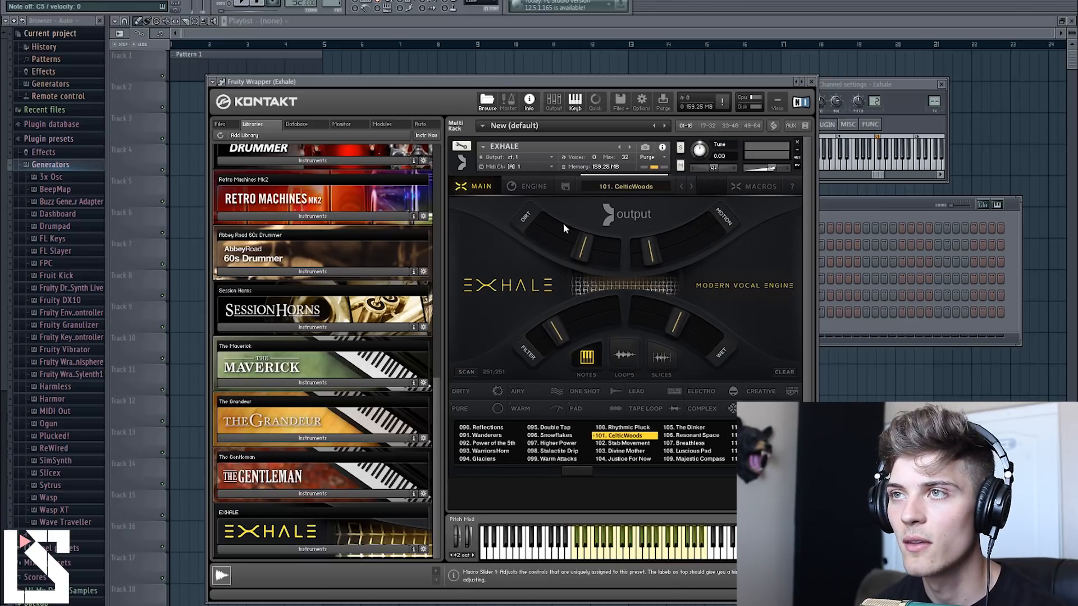
click(530, 184)
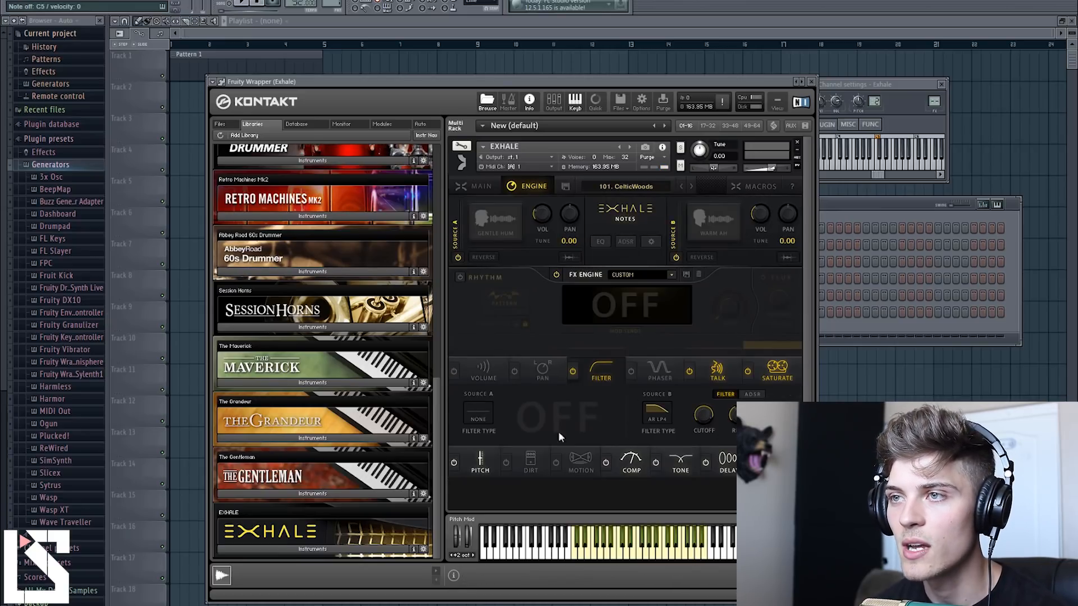
click(474, 187)
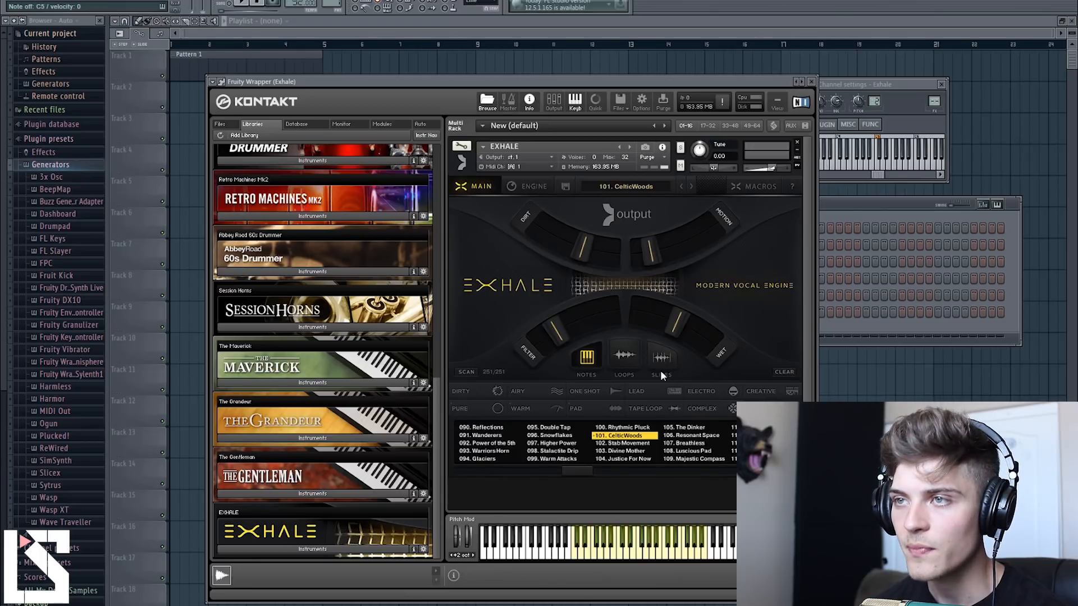
Step: In Loops mode, filter the presets by the Atmos, Pure and Electro tags, and load and play 086. SING FOR ME
click(633, 356)
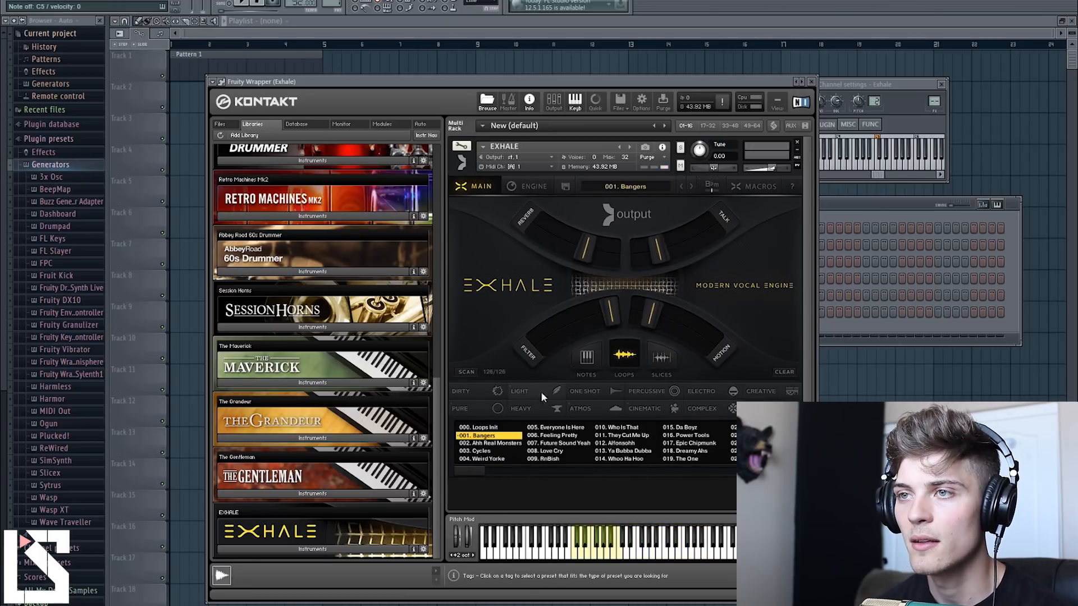
click(633, 390)
click(653, 392)
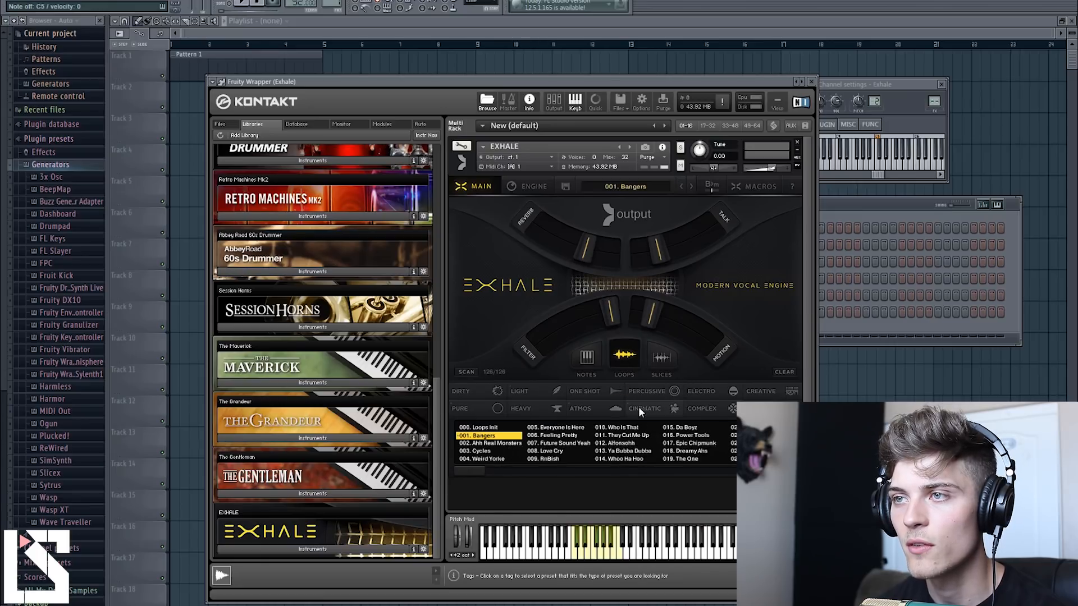
click(581, 410)
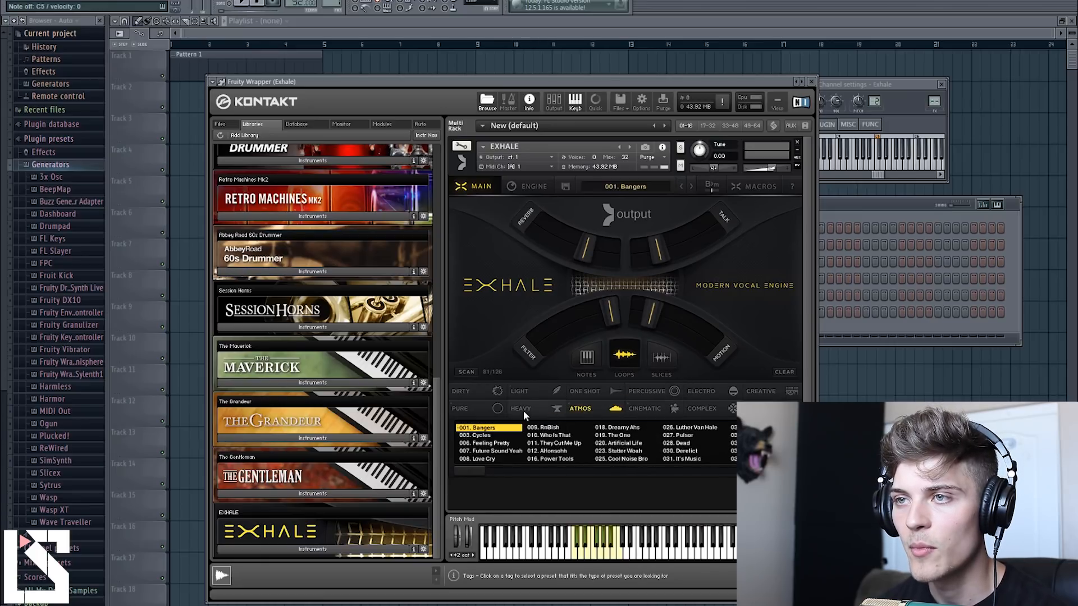
click(479, 406)
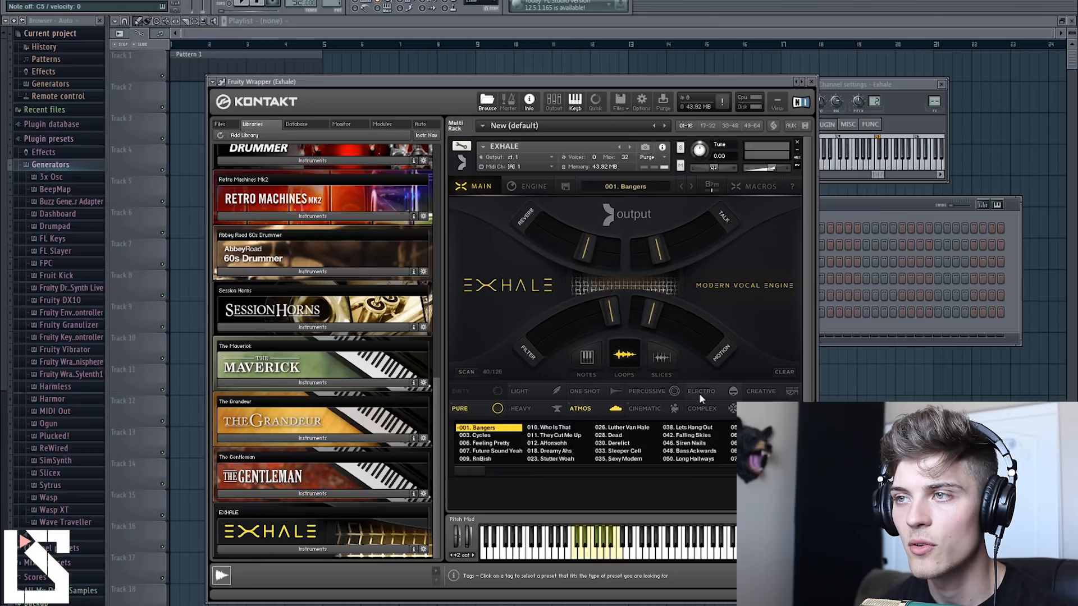
click(700, 391)
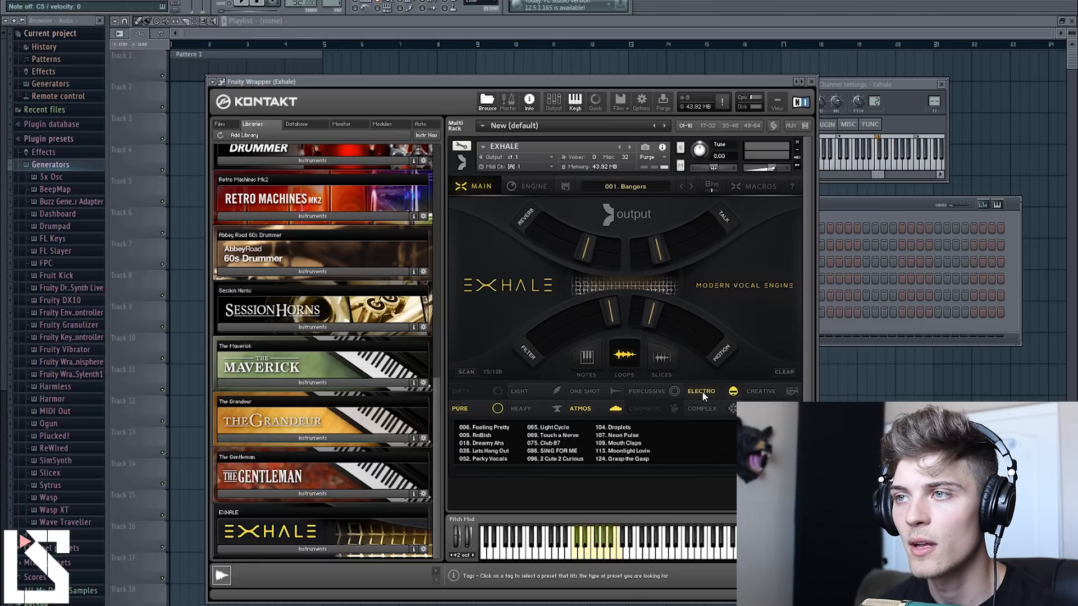
click(551, 452)
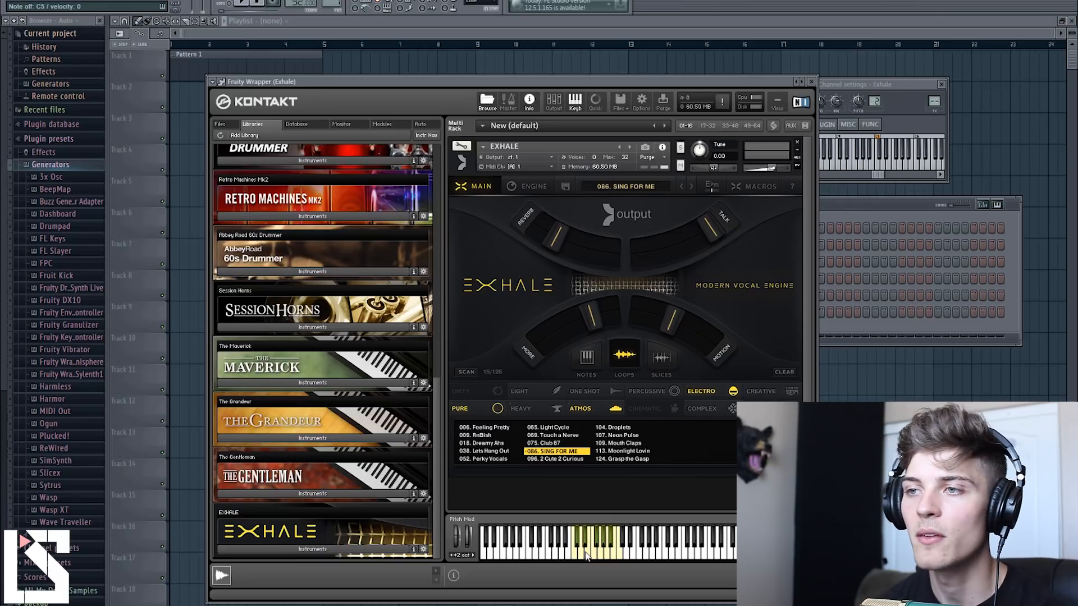
click(585, 555)
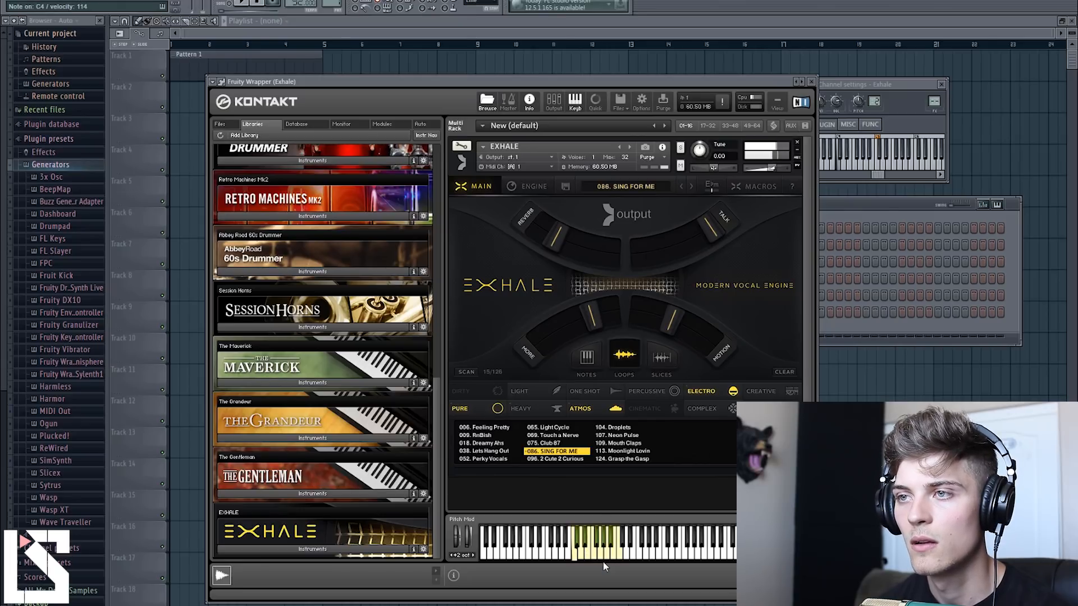
Step: Audition the Slices preset 012. For Ever and return to Loops mode
click(662, 357)
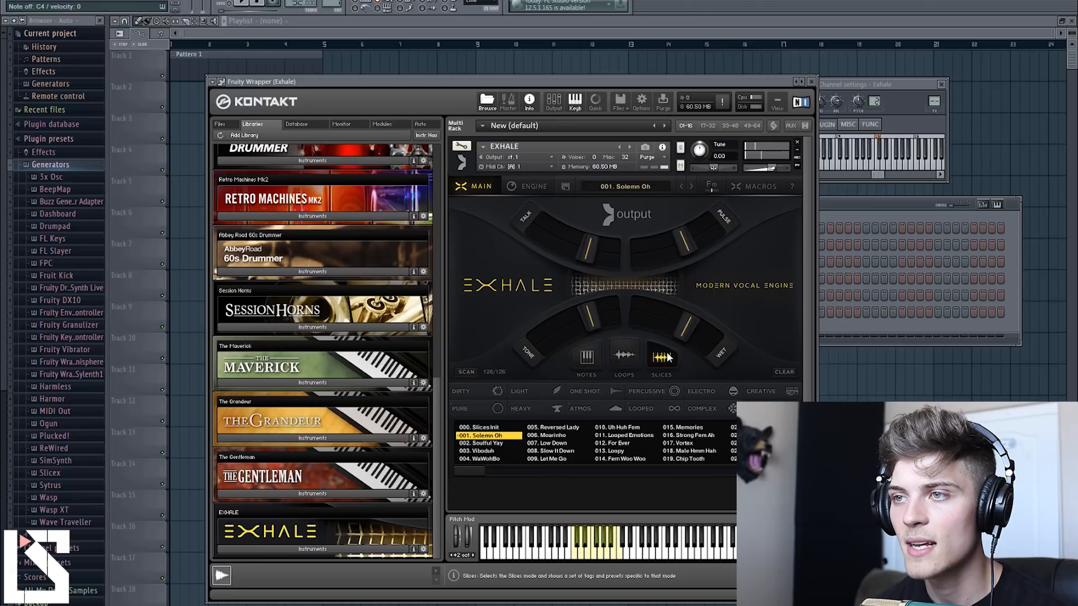
click(629, 443)
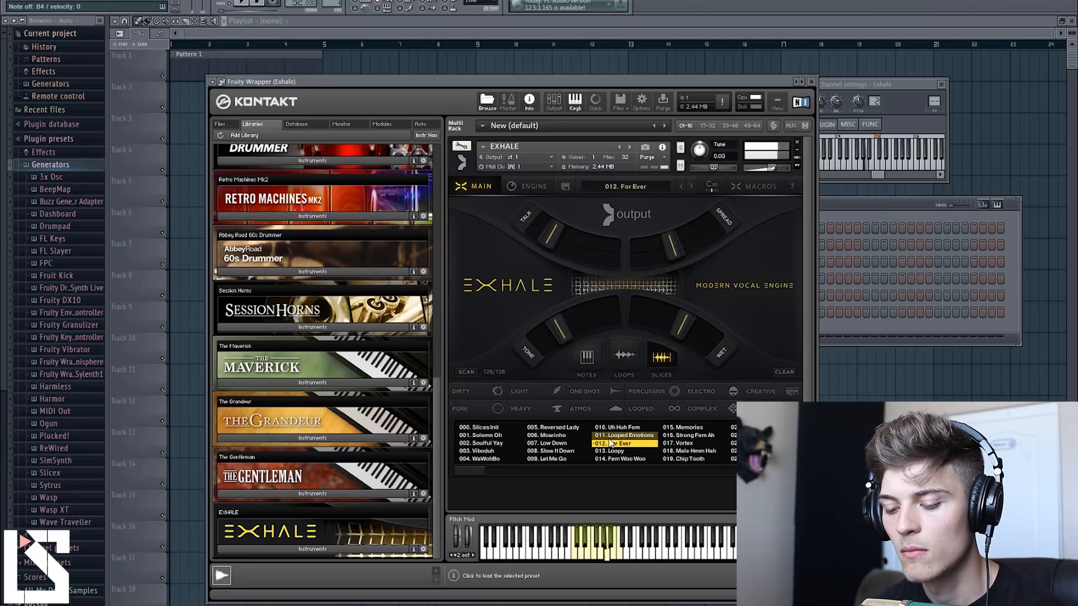
click(630, 357)
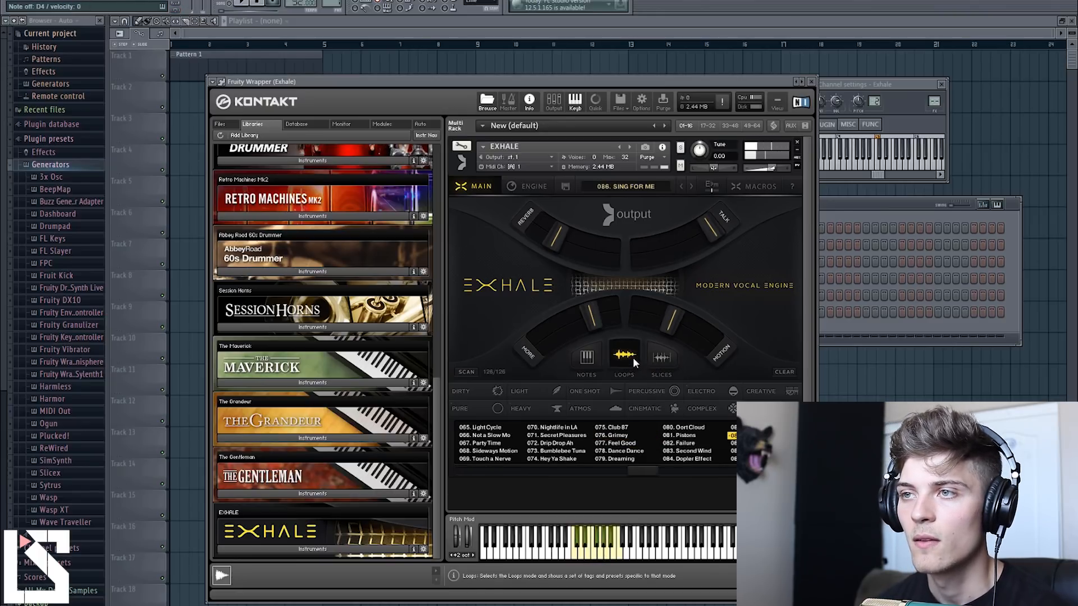
click(666, 436)
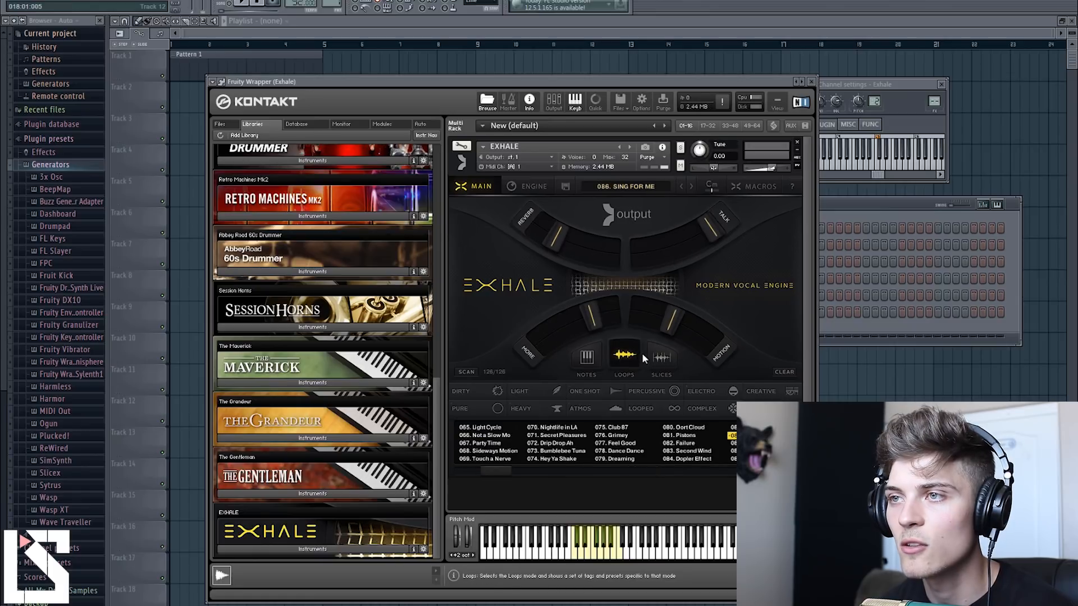
Step: Show the engine controls of the SING FOR ME preset and set the C2 loop to play in reverse
click(713, 184)
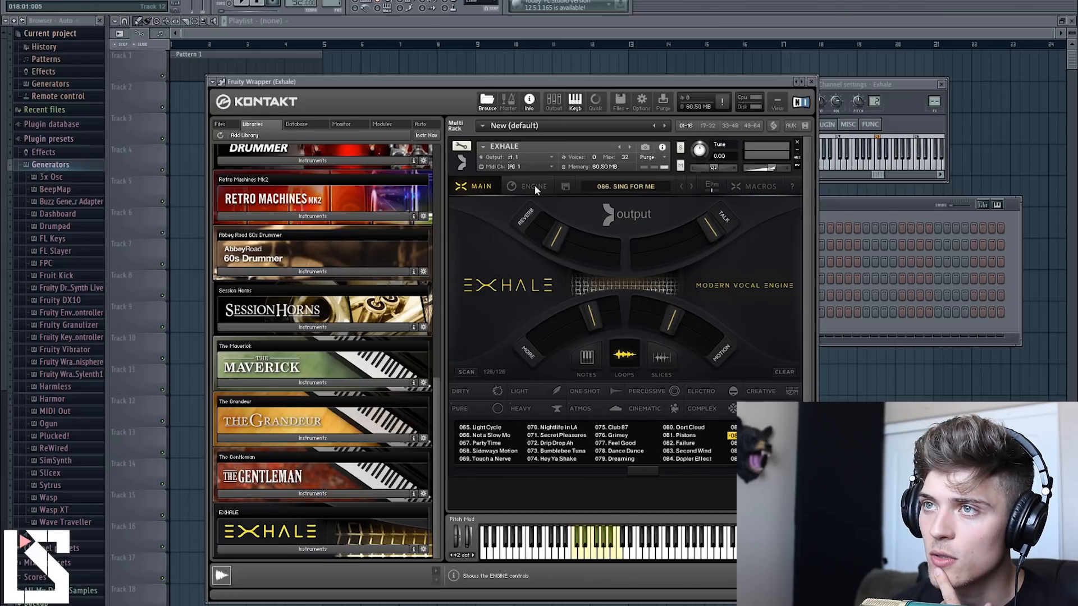
click(535, 188)
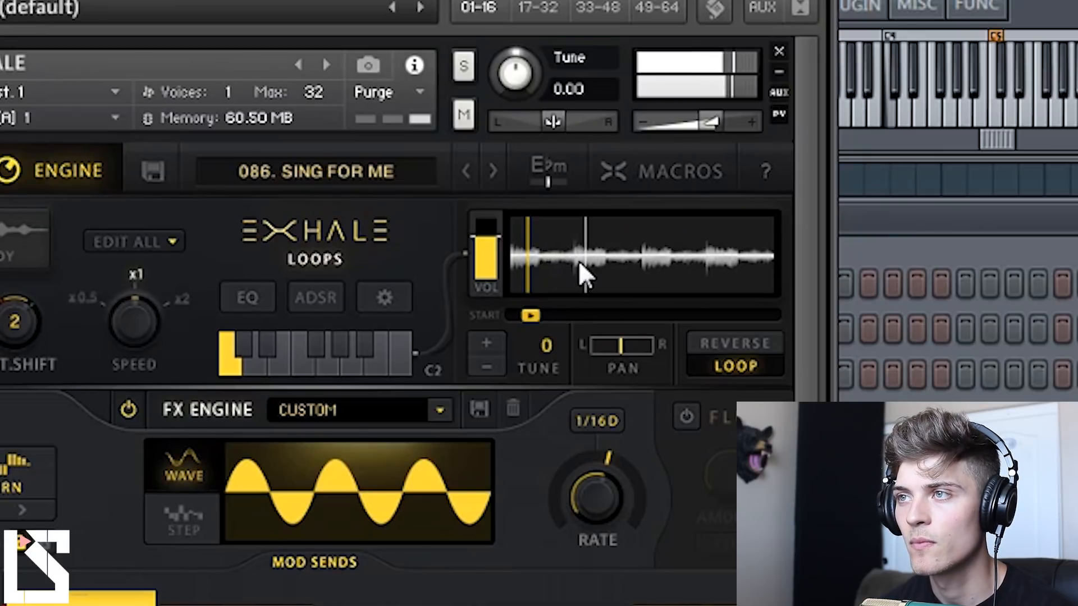
click(735, 345)
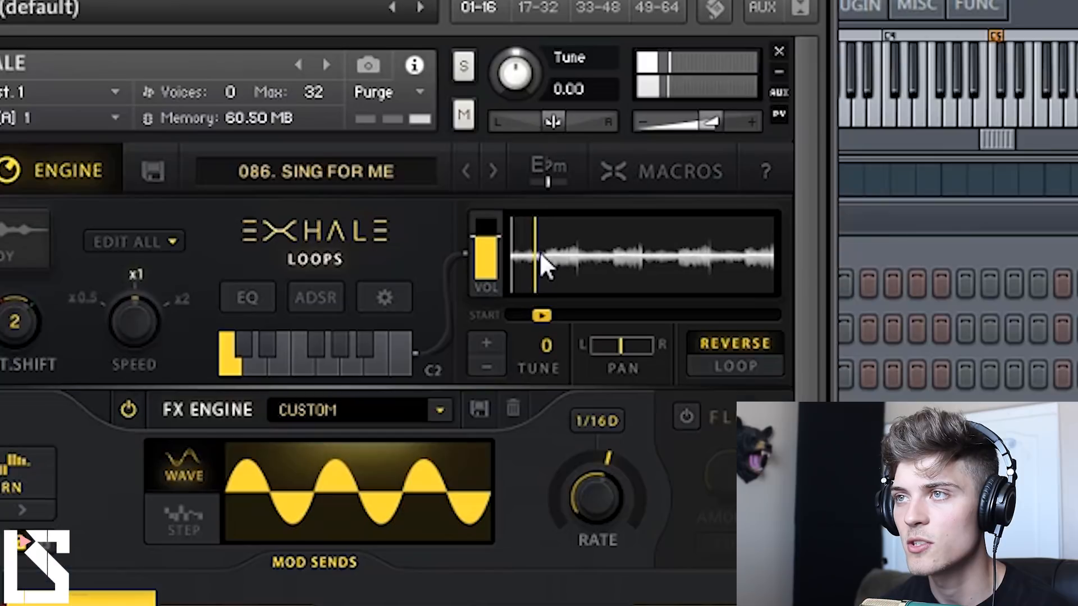
Step: Move the C2 loop's start point about 40% into the waveform and view the EQ and ADSR controls
drag(698, 221, 721, 220)
drag(557, 250, 616, 262)
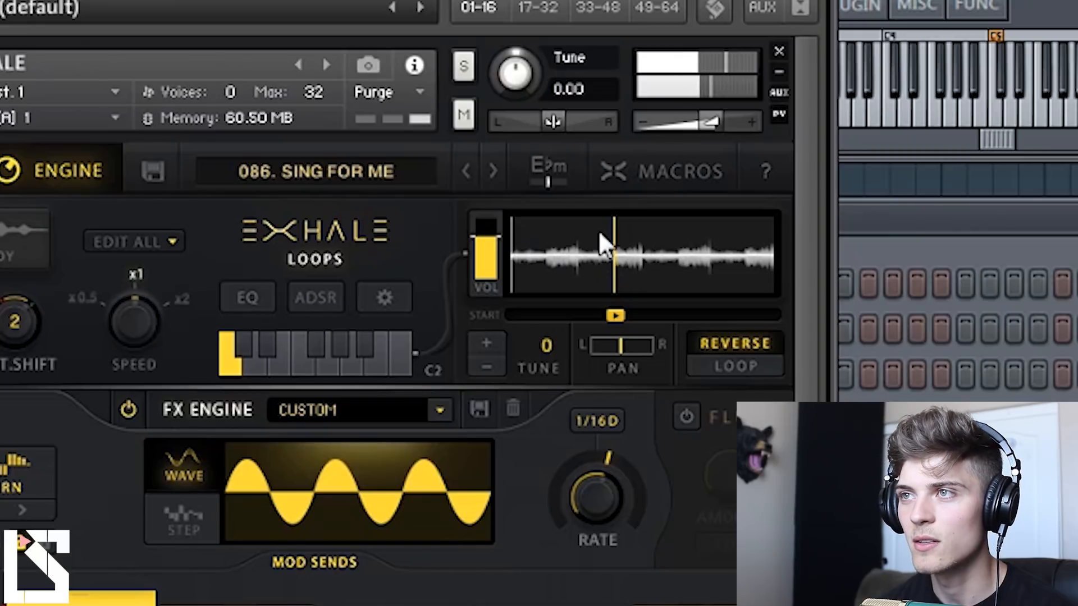
click(269, 298)
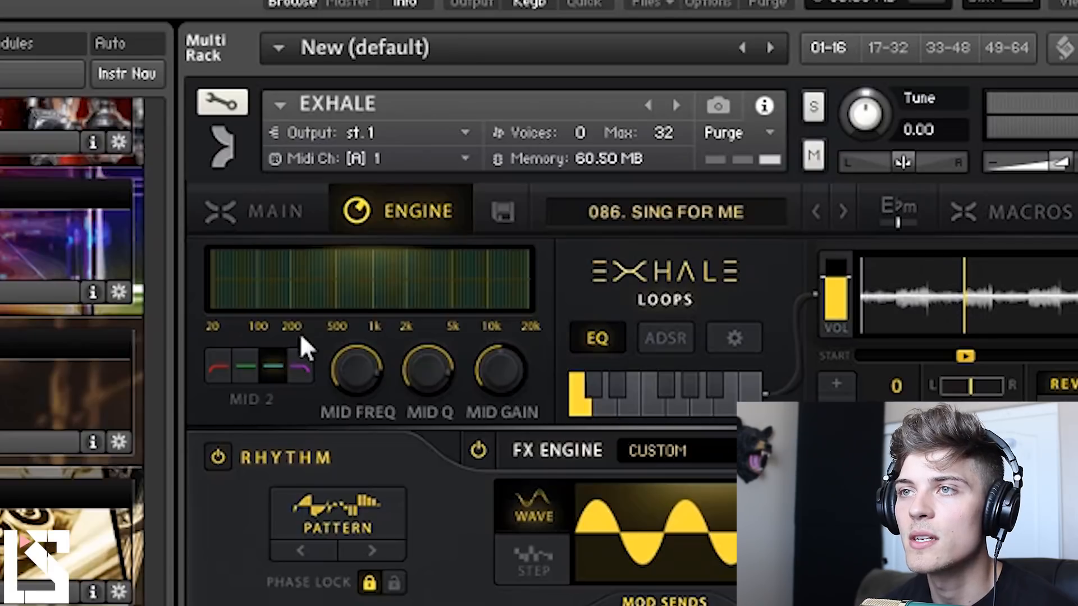
click(660, 343)
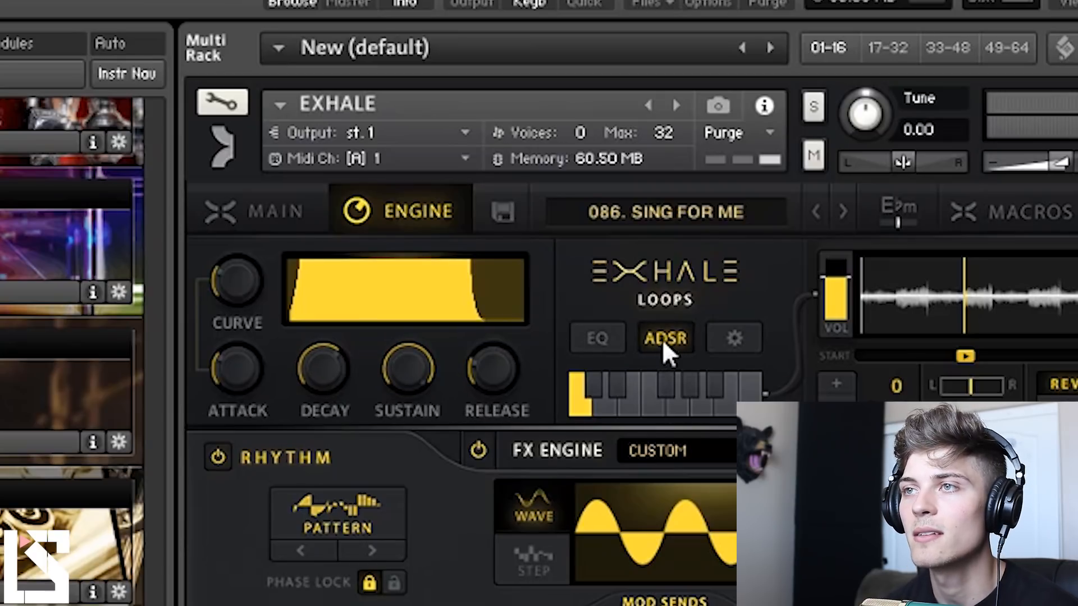
Step: Return to the EQ controls, set the C2 loop's tune to +2 and move its start point to about mid-waveform
click(599, 341)
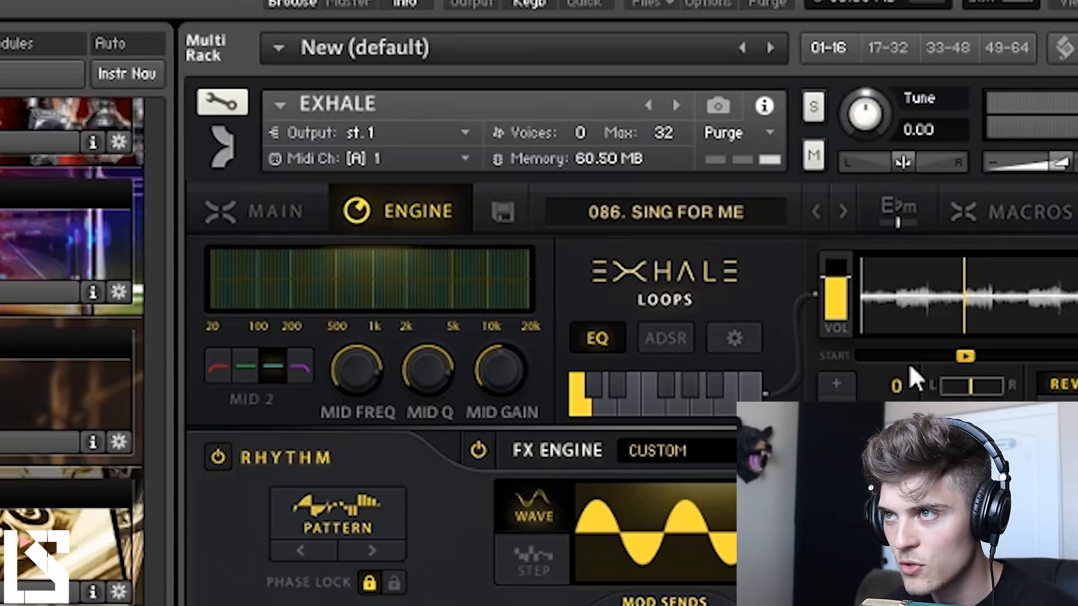
drag(910, 367, 912, 345)
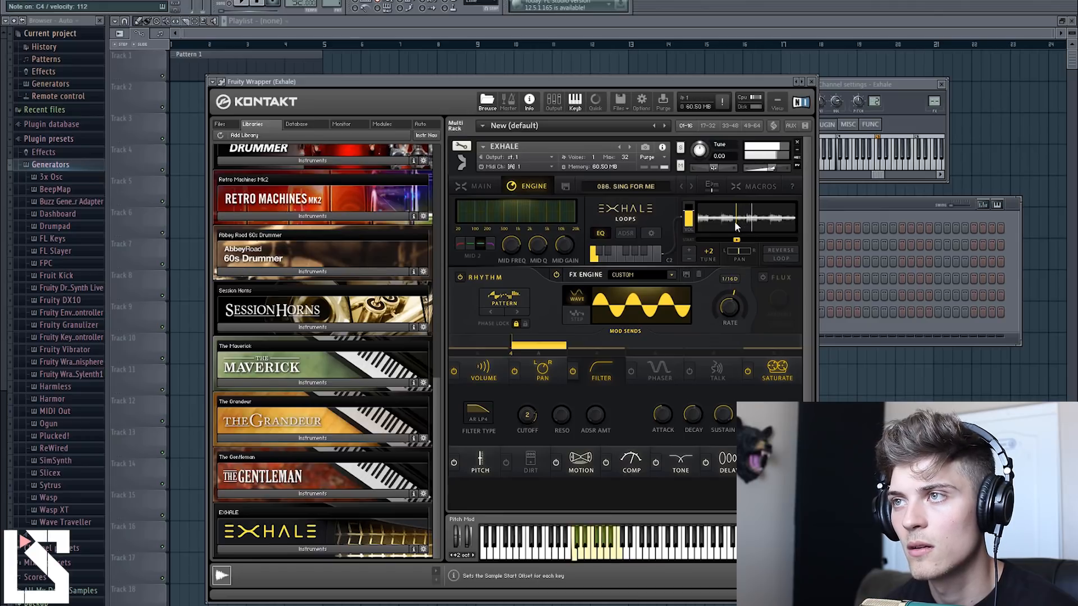
drag(735, 222, 744, 224)
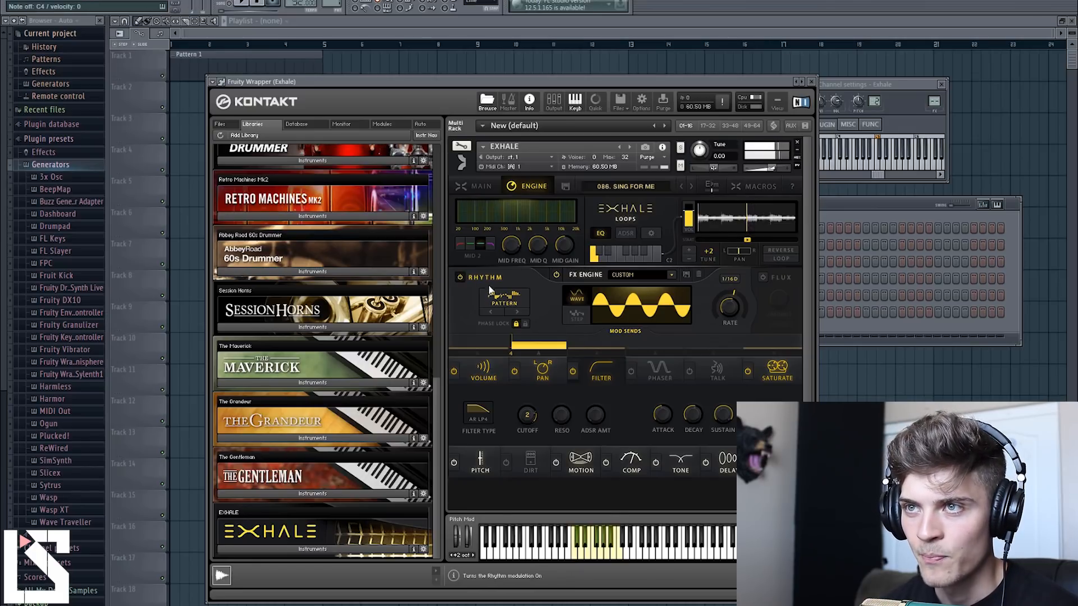
Step: Try a Medium wave shape, choose the third Complex shape in the last row, set the LFO rate to 1/8D and confirm
click(505, 303)
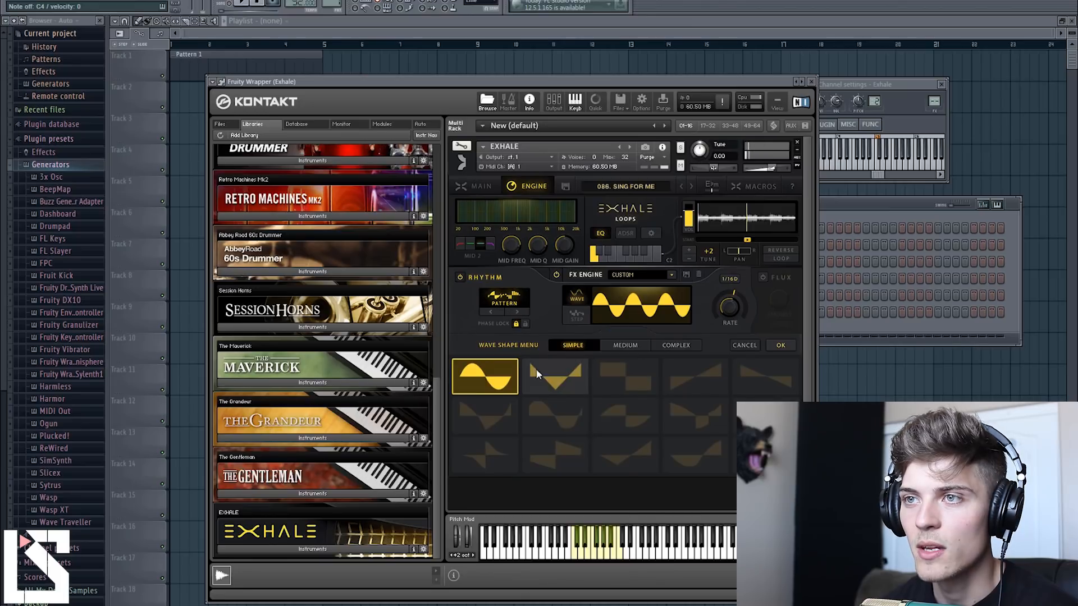
click(632, 348)
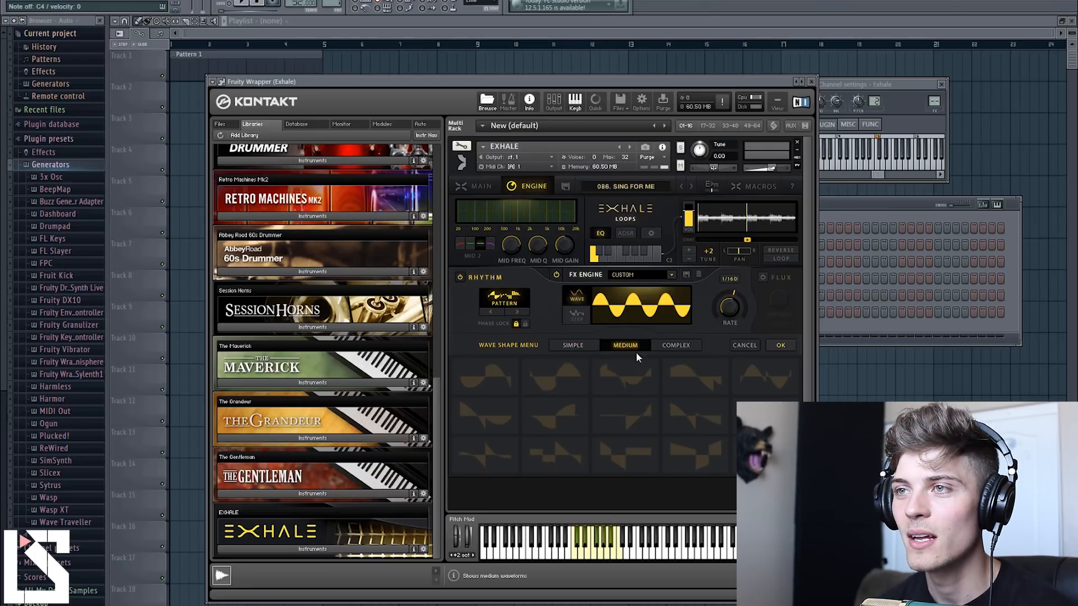
click(772, 385)
click(677, 347)
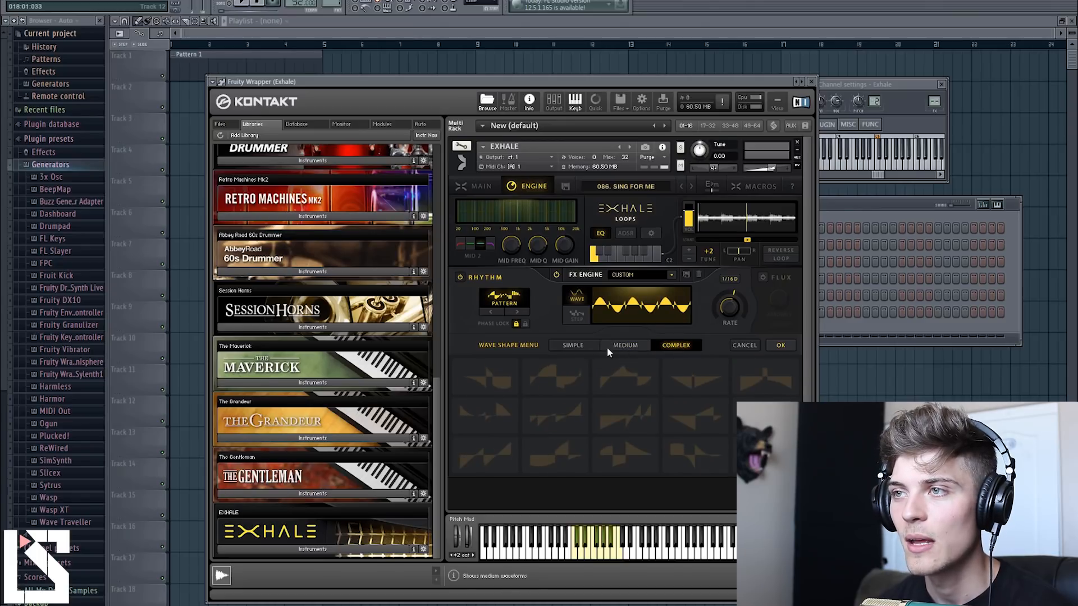
click(626, 446)
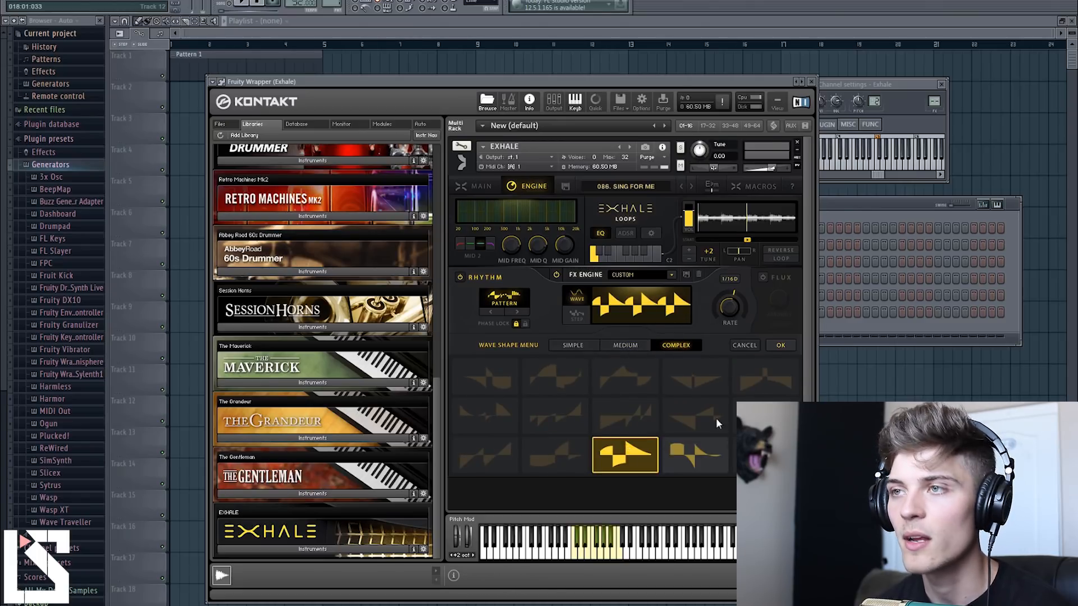
drag(733, 308, 730, 316)
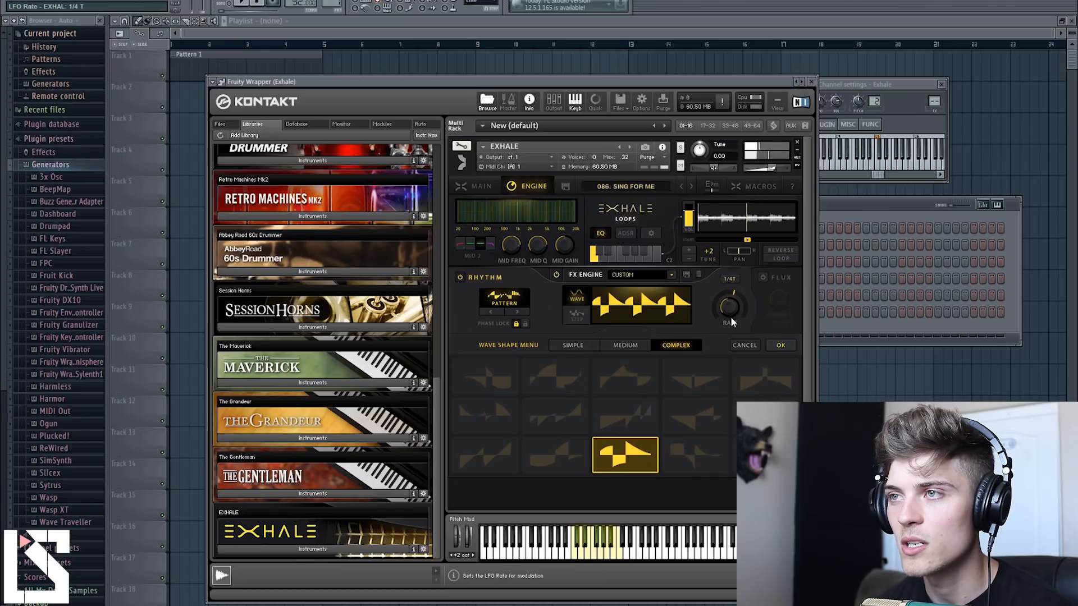
click(777, 343)
Step: Try Flux modulation of the rate with an amount of 60% and switch Flux off again
click(764, 277)
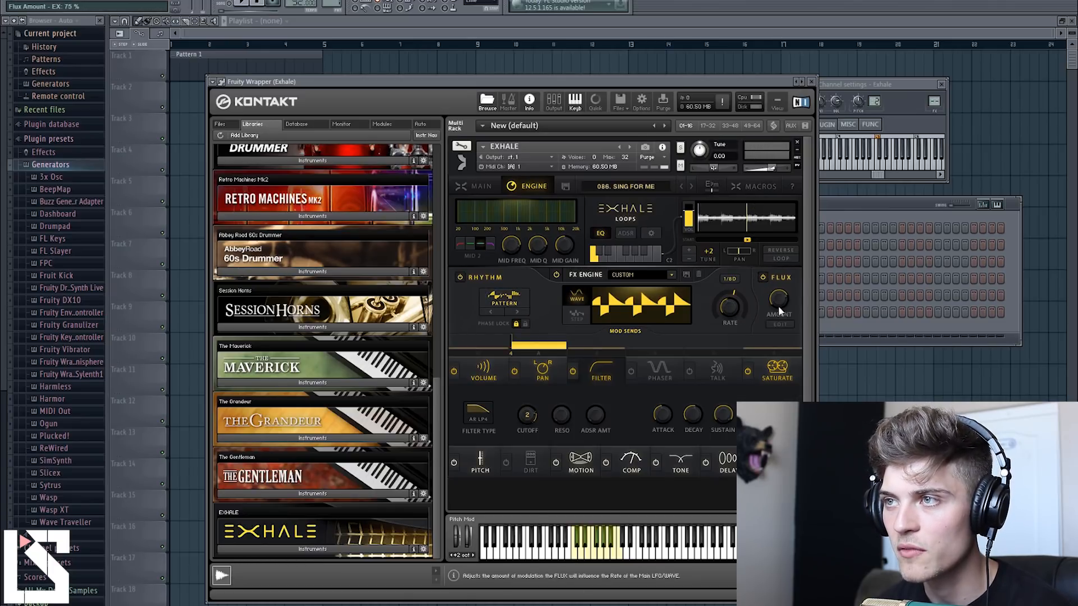
drag(776, 319, 780, 285)
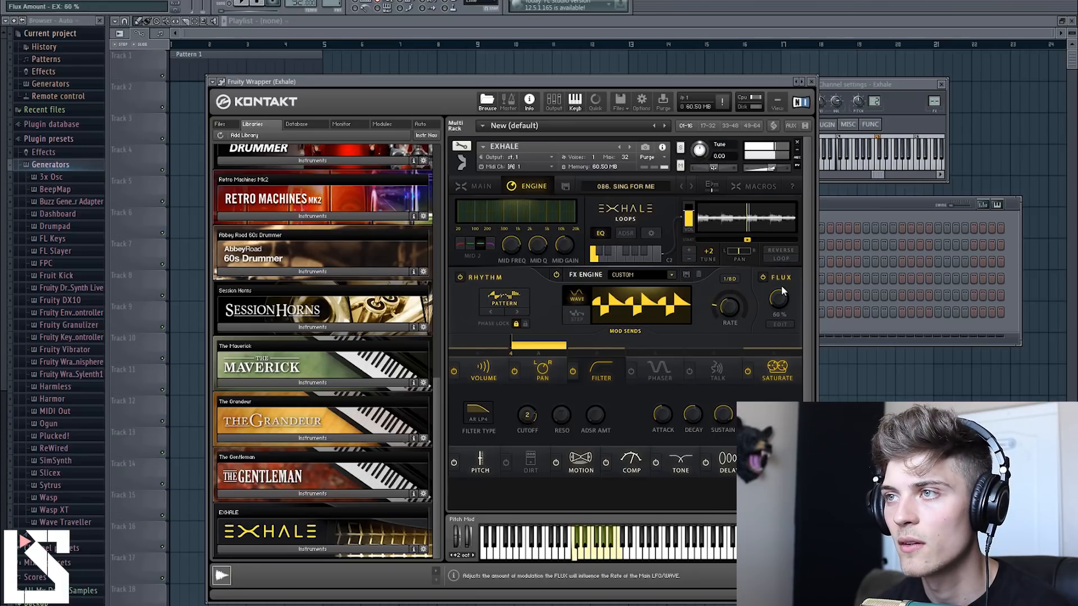
click(763, 277)
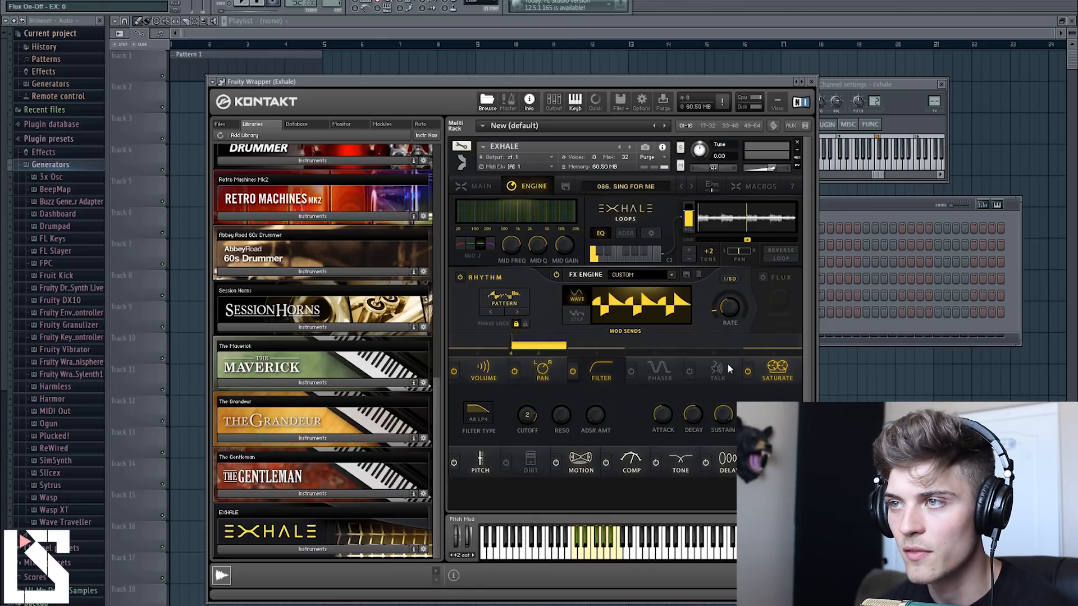
Step: Enable the Talk effect with the Formant 1 frequency at 63.5 Hz and set the Saturate amount to 65.2%
click(720, 375)
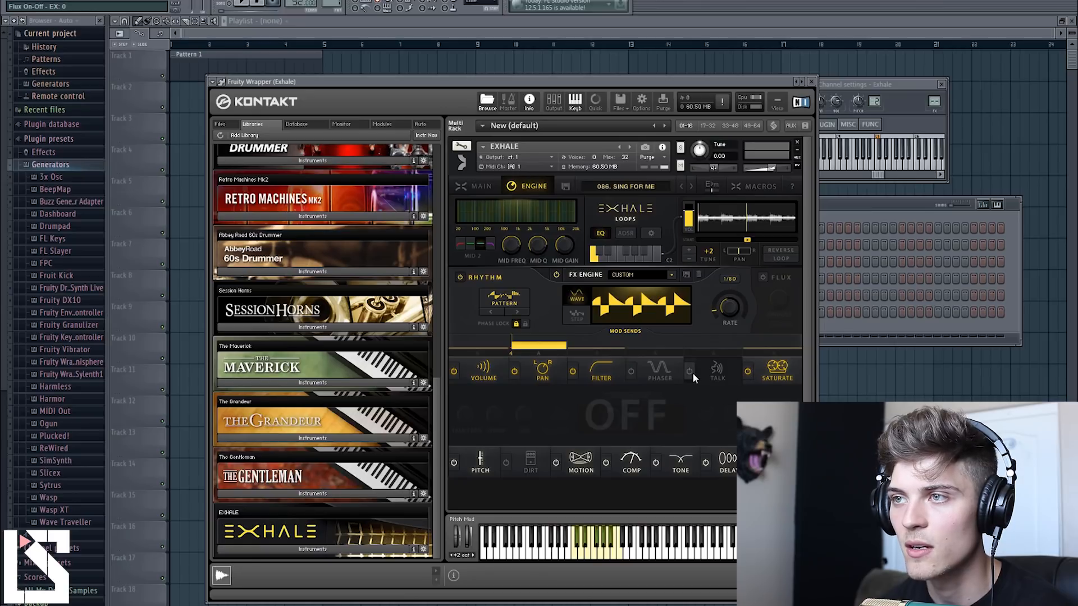
click(692, 373)
drag(468, 415, 462, 443)
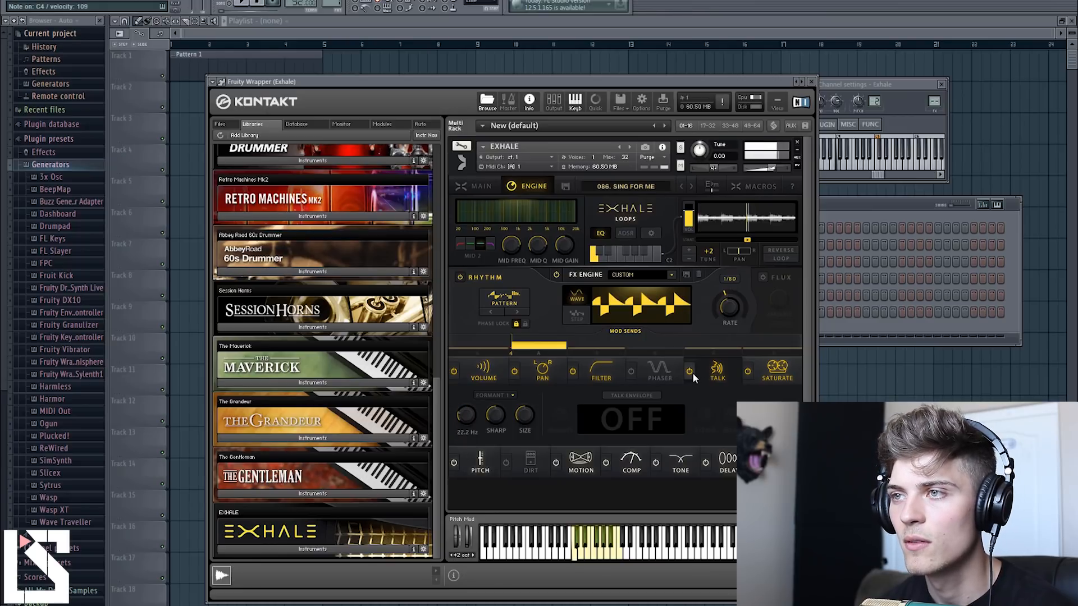
mouse_move(476, 422)
mouse_down()
mouse_move(474, 388)
mouse_move(467, 422)
mouse_up()
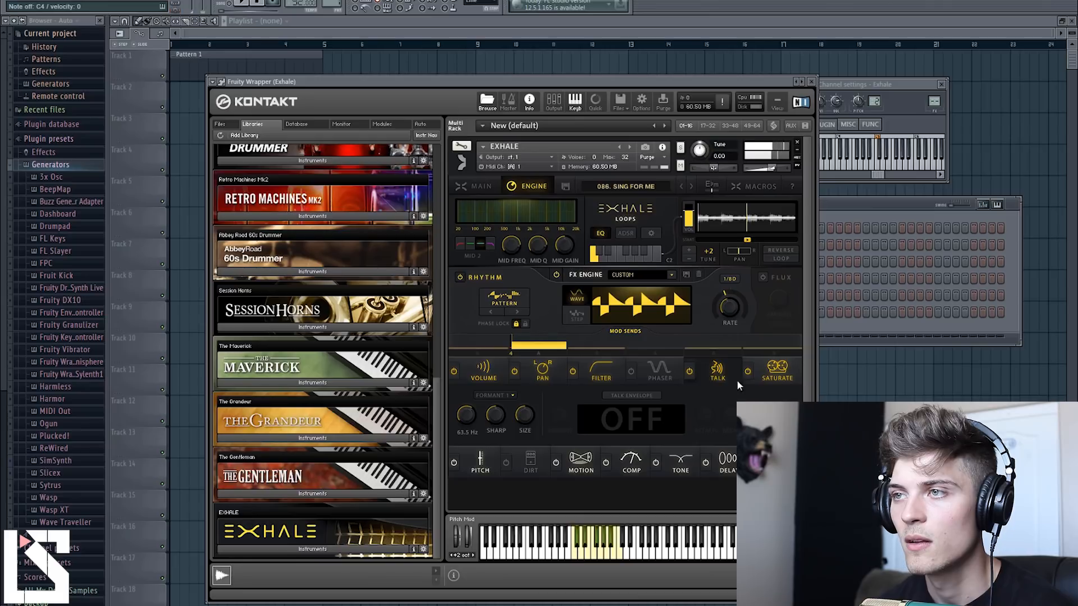
click(772, 372)
mouse_move(501, 418)
mouse_down()
mouse_move(501, 408)
mouse_move(497, 421)
mouse_up()
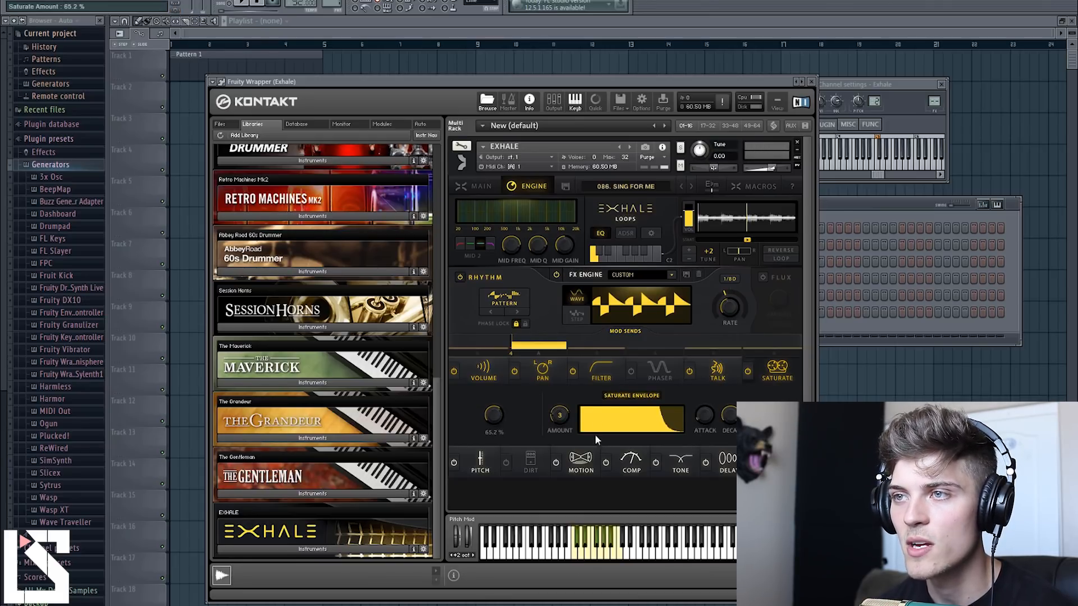
Step: View the Pitch settings, enable the Dirt effect and set its Screamer drive to 17.1%
click(480, 463)
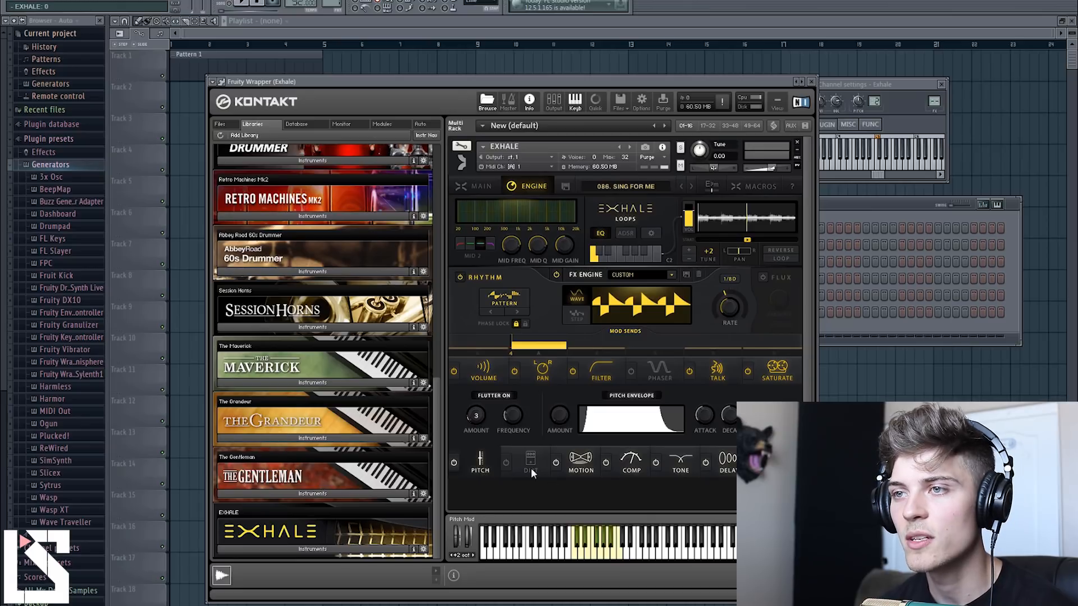
click(531, 465)
click(507, 463)
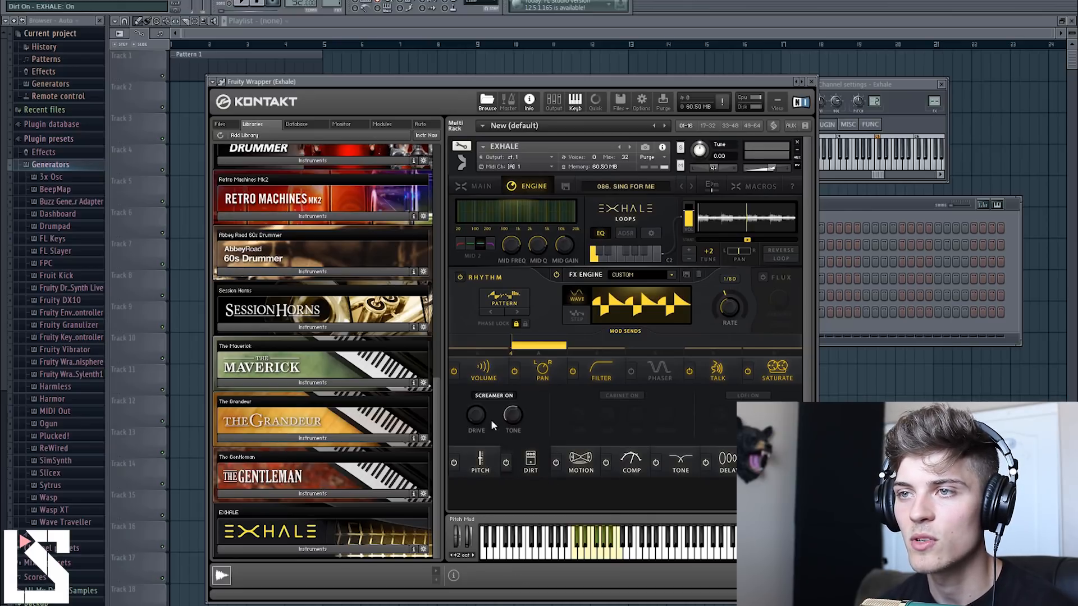
drag(479, 403, 478, 420)
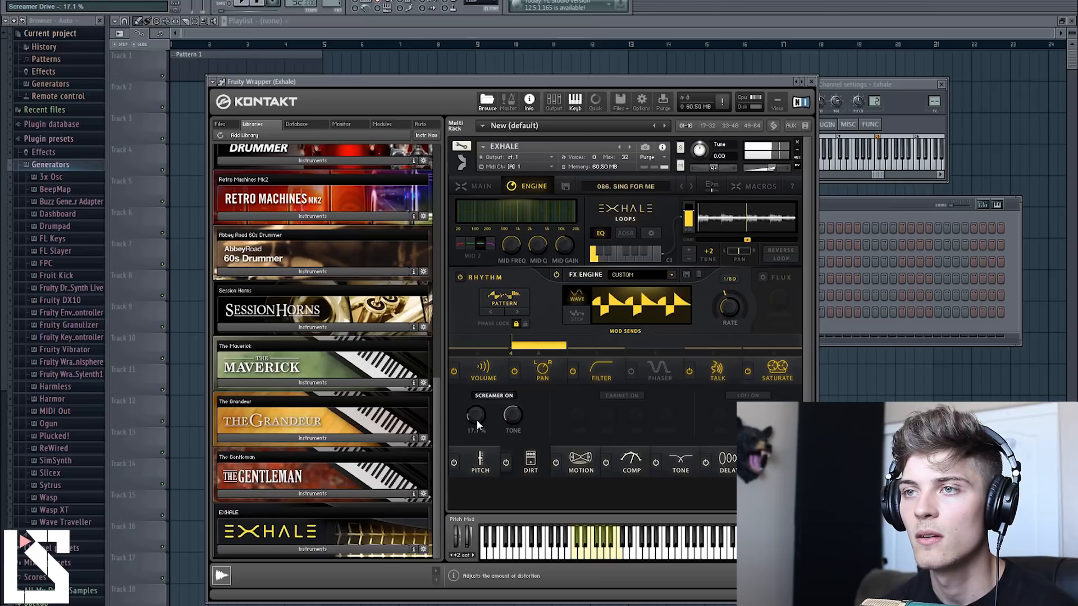
Step: Look over the settings of the Motion, Comp, Tone, Delay and reverb effects
click(581, 470)
click(631, 466)
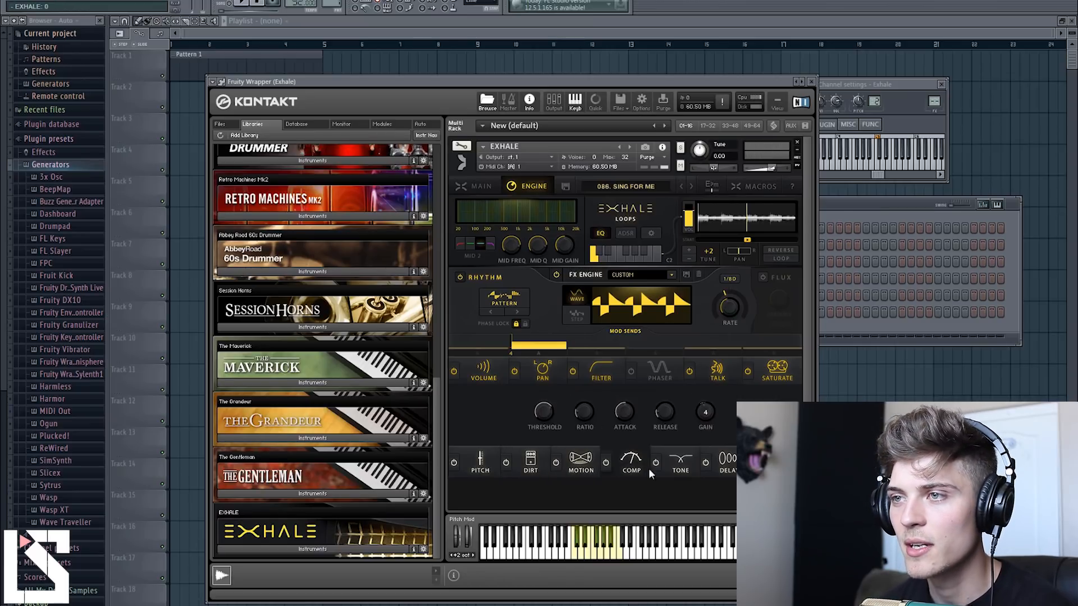
click(682, 469)
click(733, 471)
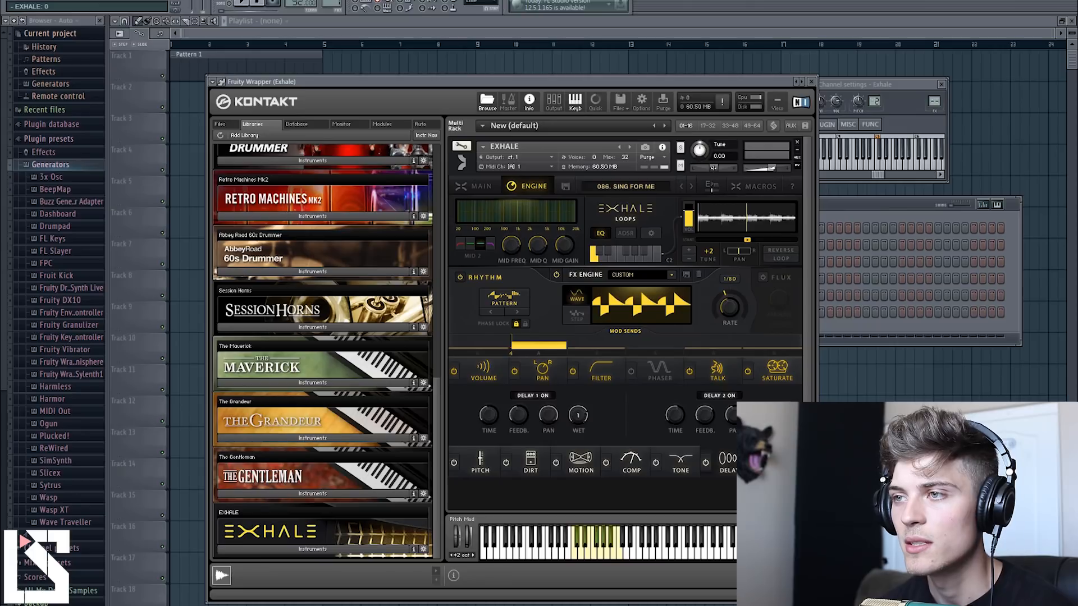
click(779, 467)
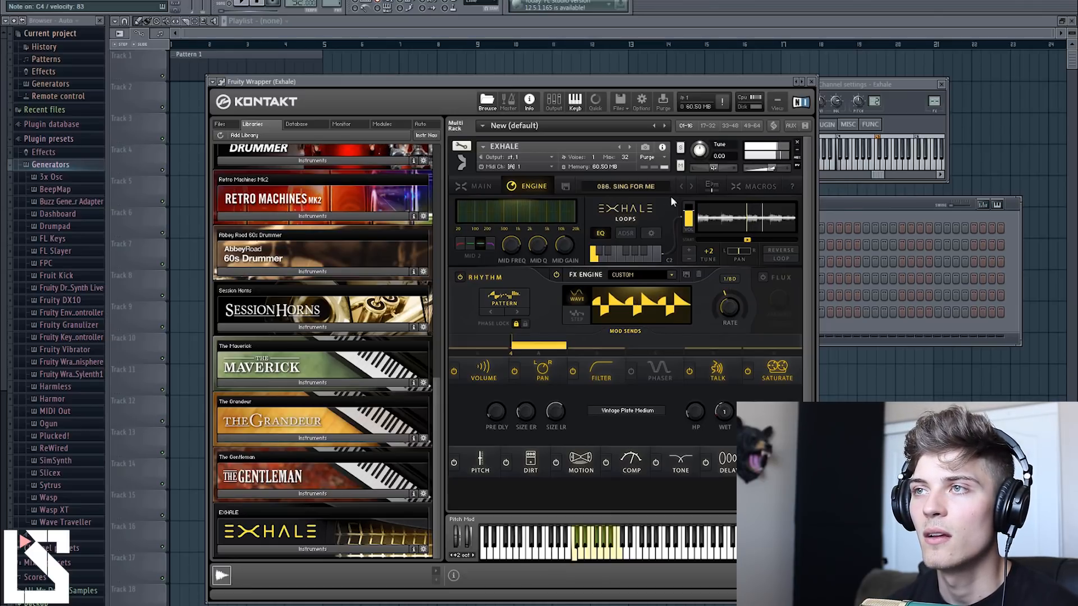
Step: View the macro assignments and the Volume effect's settings, and compare the main page with the engine controls
click(754, 188)
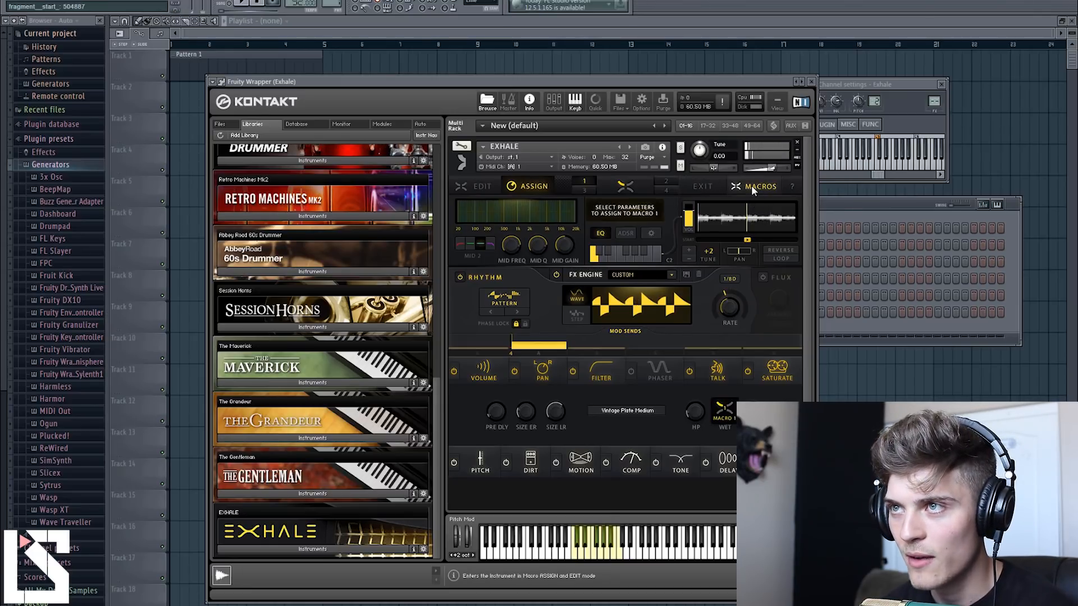
click(751, 185)
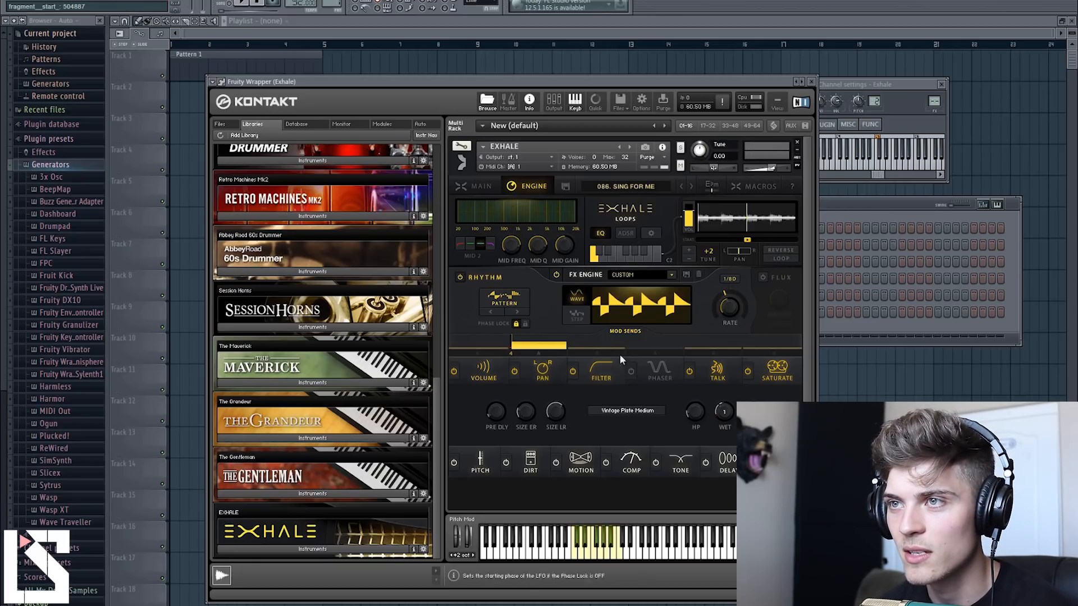
click(484, 373)
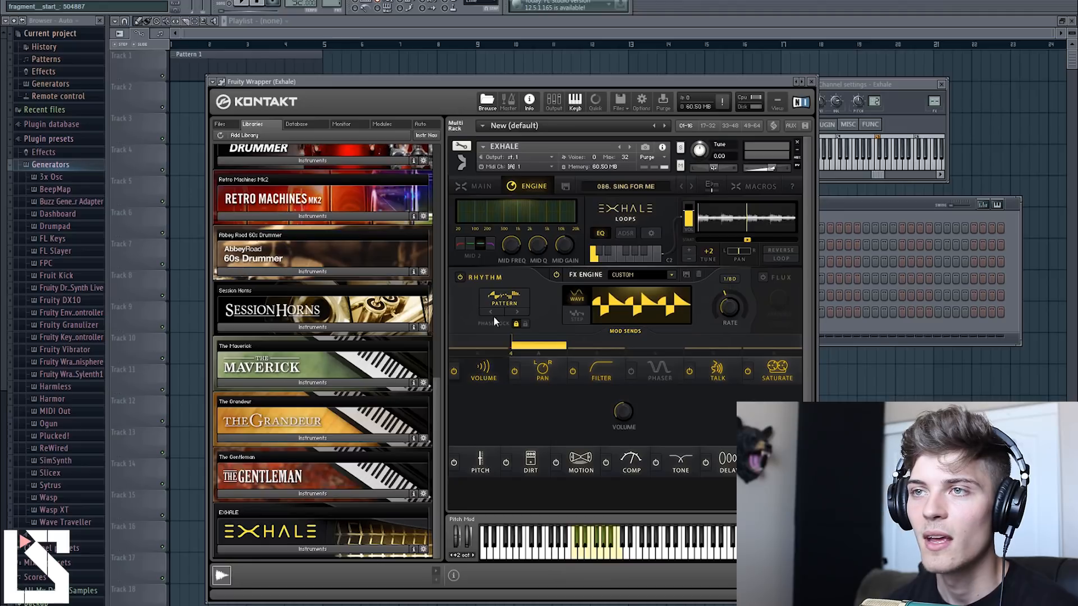
click(474, 186)
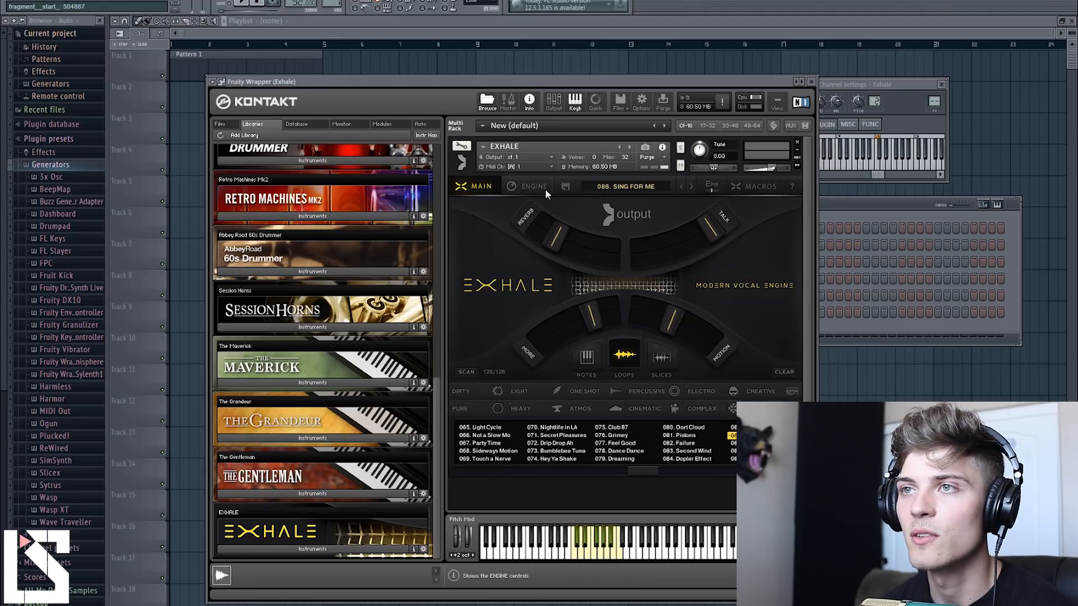
click(534, 187)
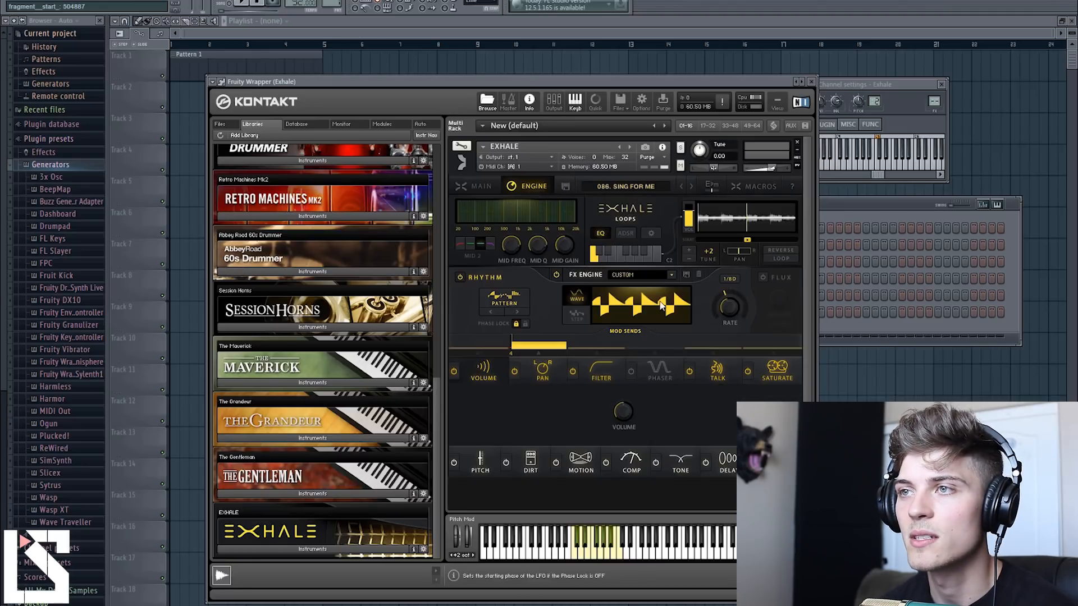
Step: Switch to Slices mode, discarding the preset changes, and audition the presets 023. Fem Eye Oh and 027. Male Oh Ah
click(483, 185)
click(665, 359)
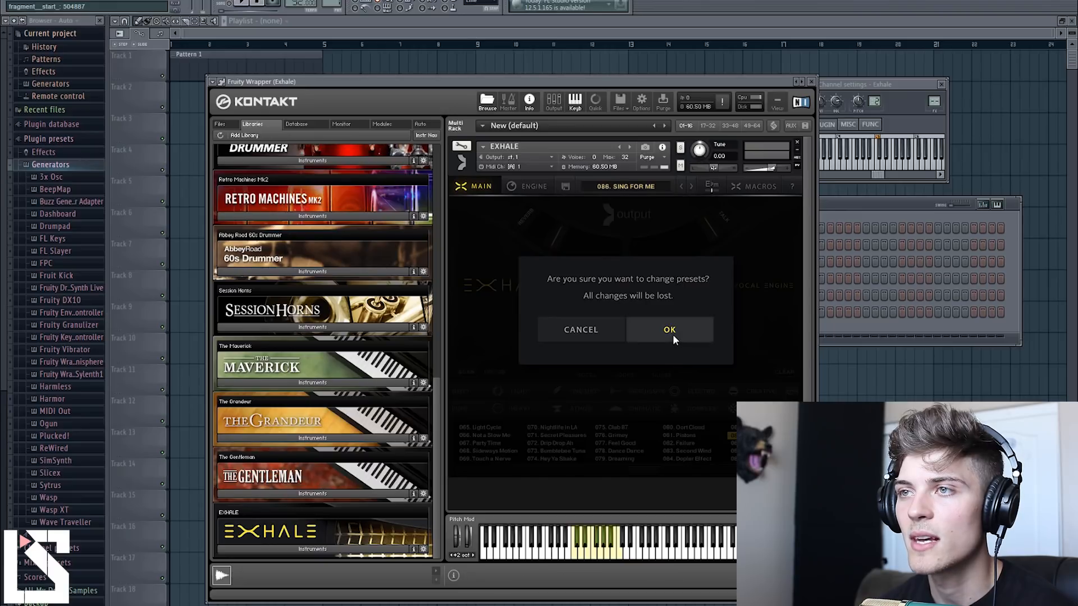
click(671, 331)
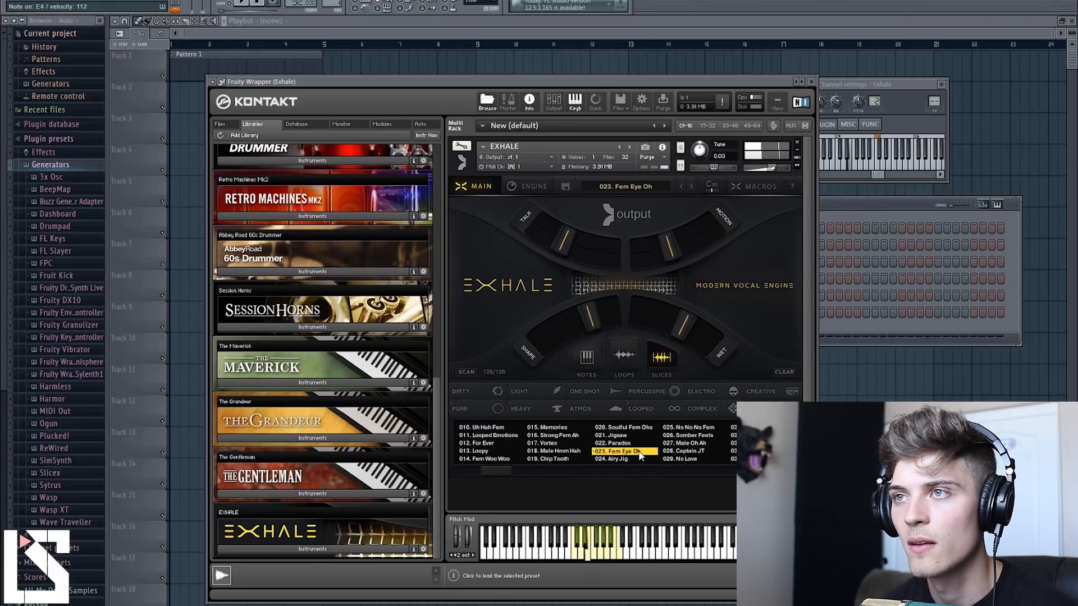
click(687, 443)
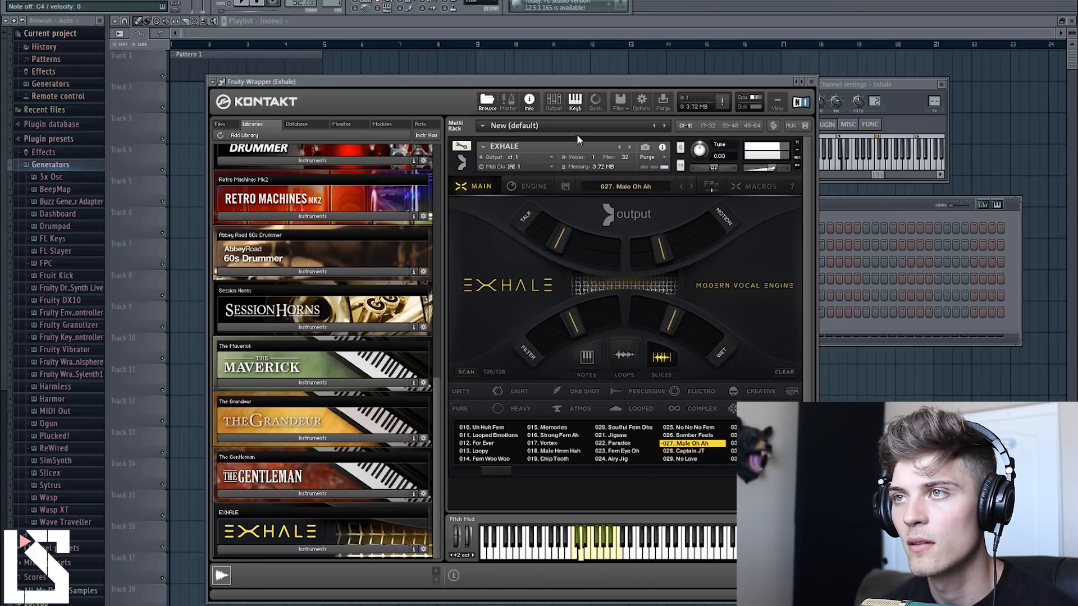
Step: Show the engine controls of 027. Male Oh Ah, close the EQ view and open the source selection for Source A
click(537, 185)
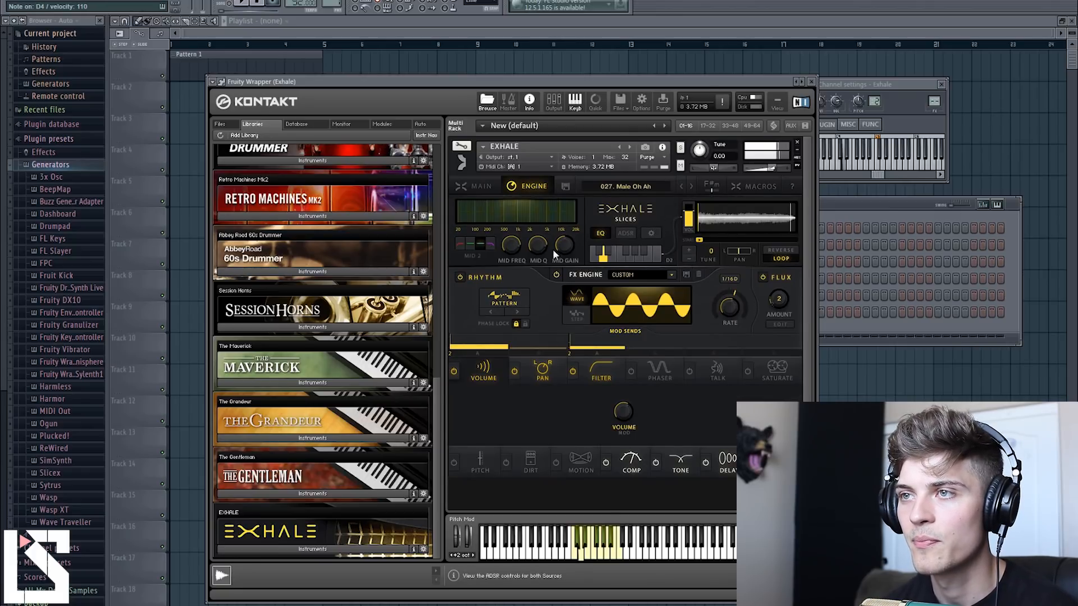
click(602, 233)
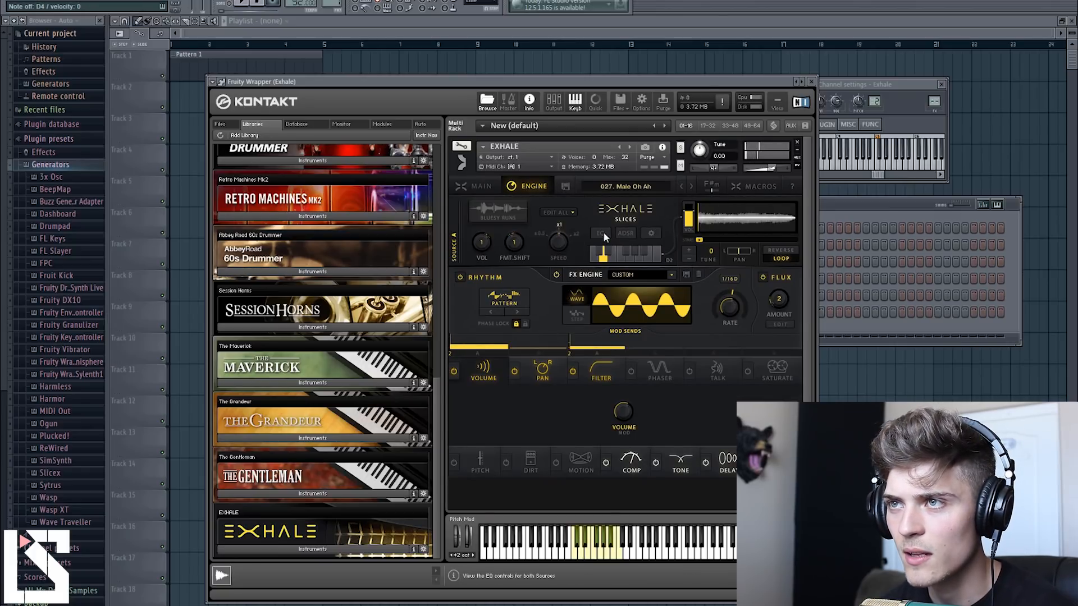
click(513, 213)
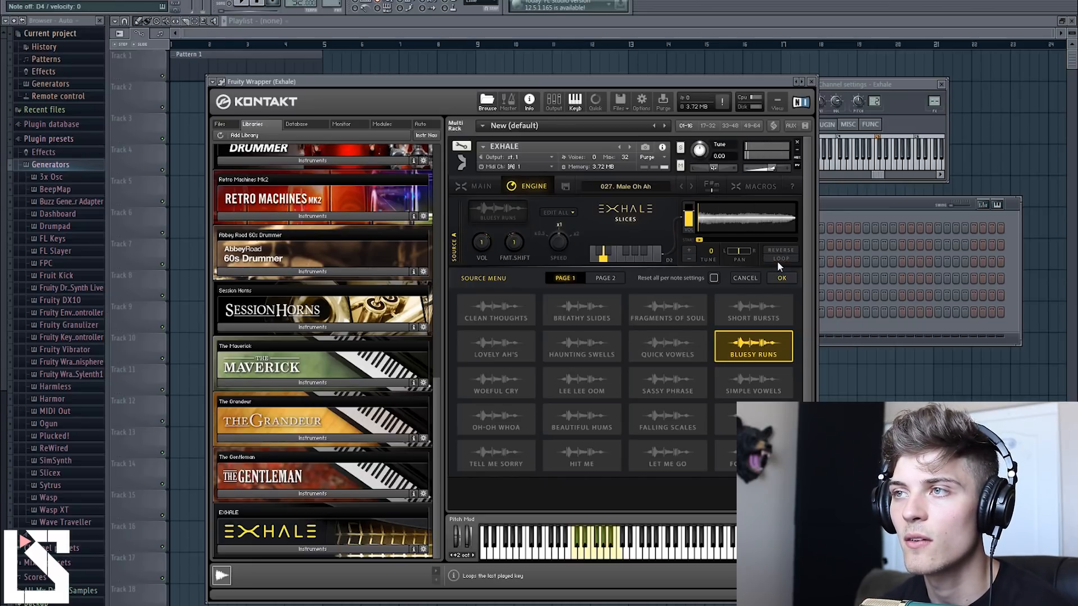
Step: Audition the Source A options Breathy Slides, Haunting Swells, Beautiful Hums, Hit Me and Lee Lee Oom
click(581, 317)
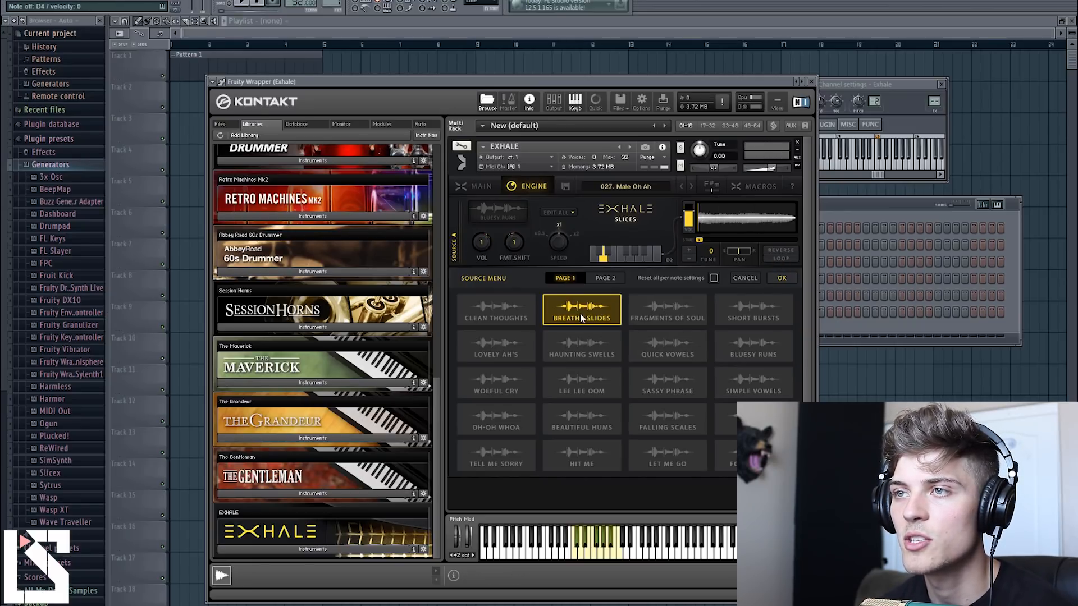
click(577, 343)
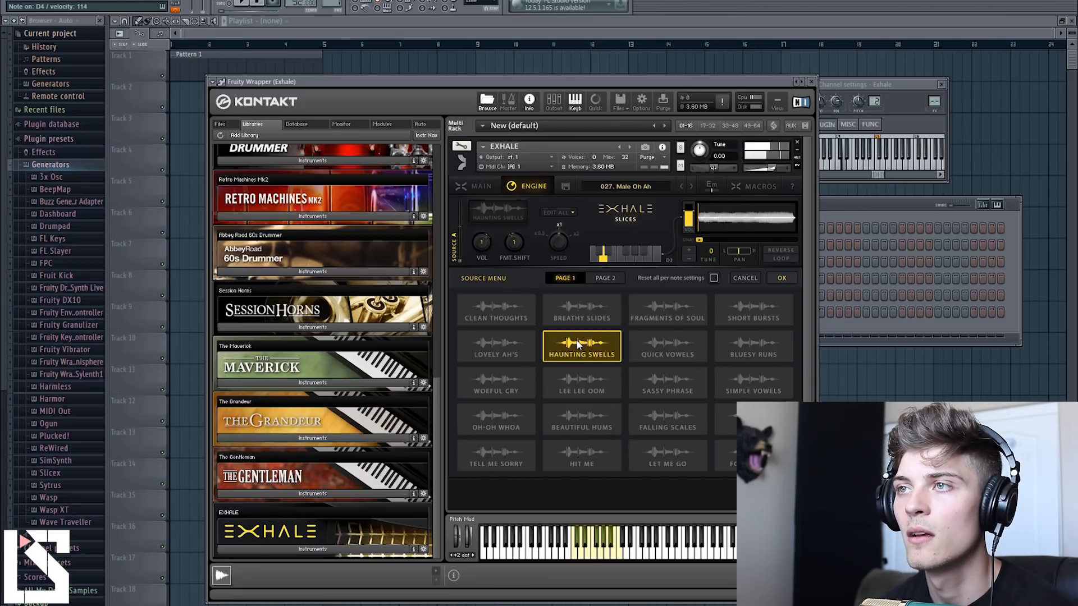
click(587, 387)
click(588, 420)
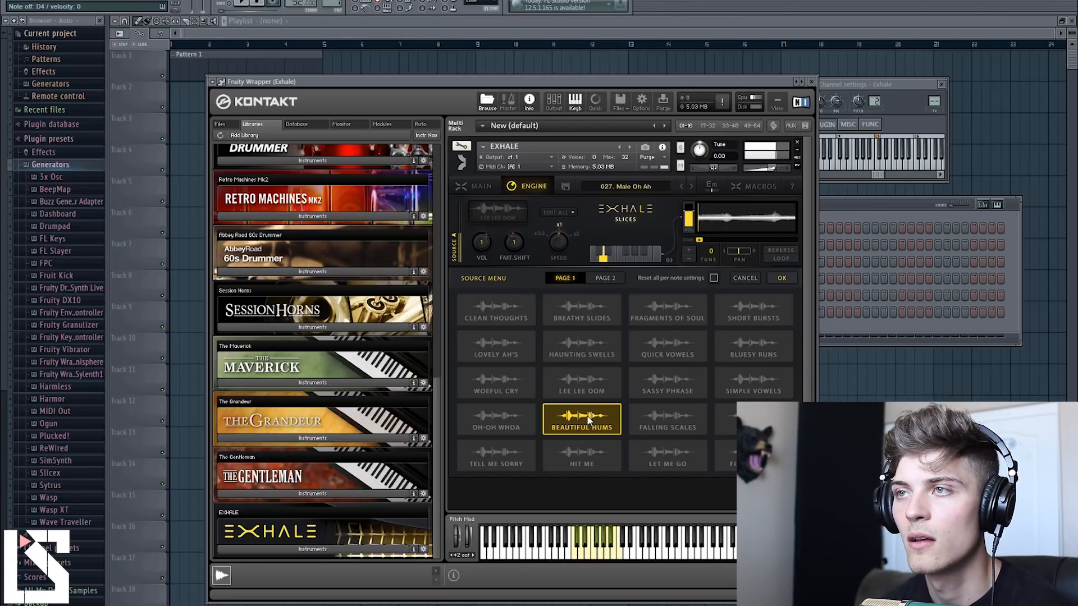
click(589, 449)
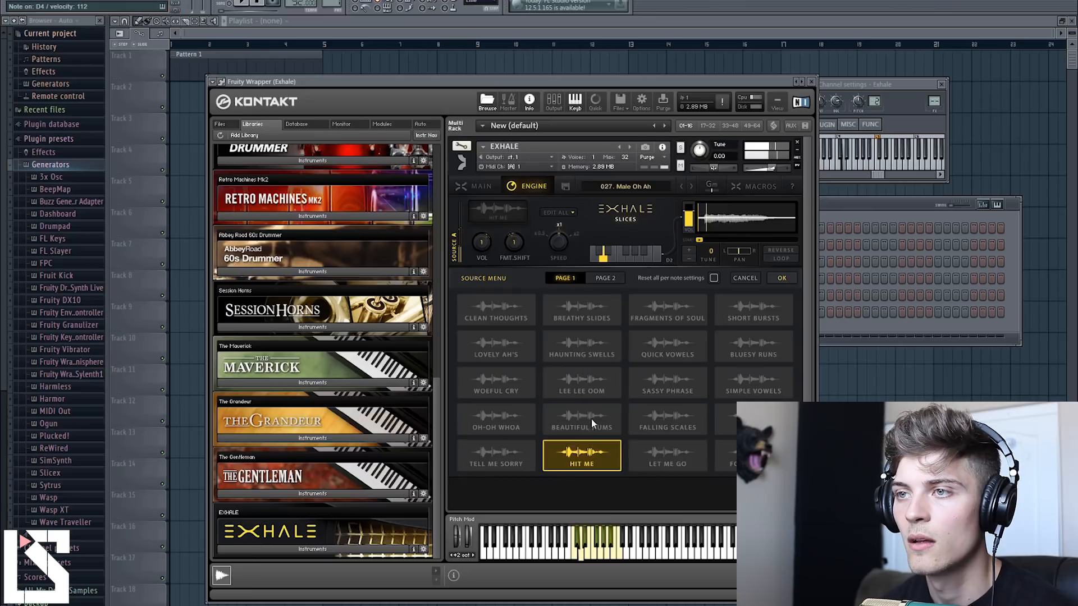
click(595, 387)
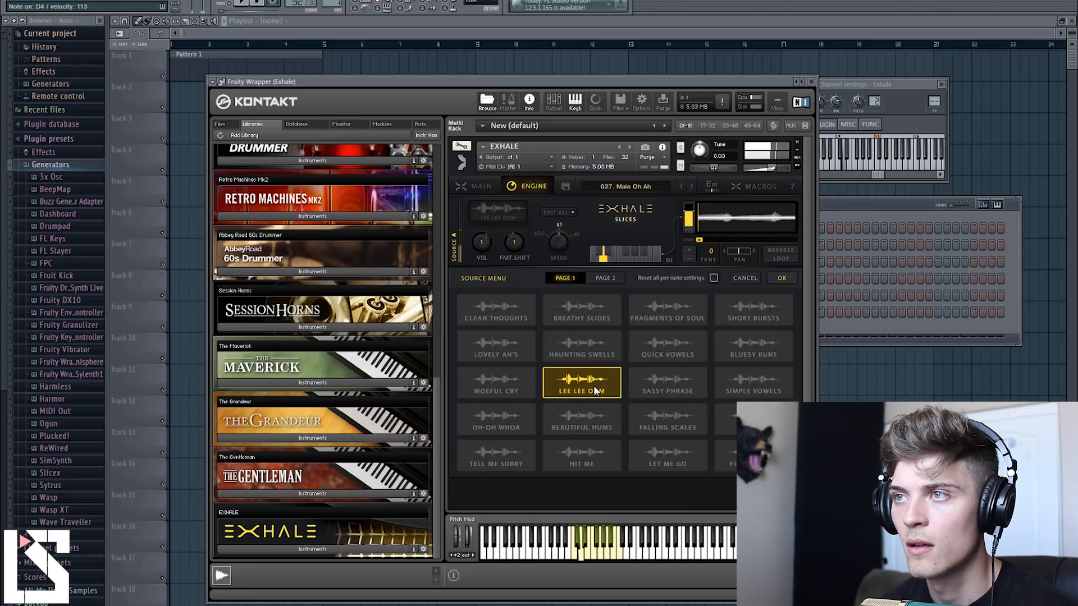
Step: Turn on Reverse for the D2 slice and leave the source menu for the engine controls without confirming a new source
click(784, 253)
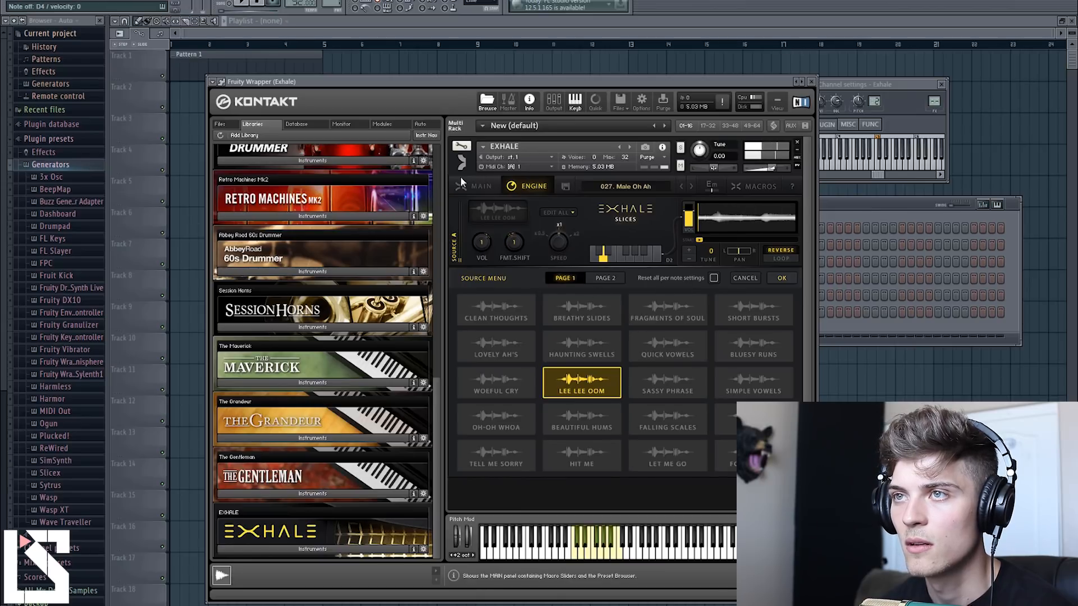
click(477, 187)
click(527, 186)
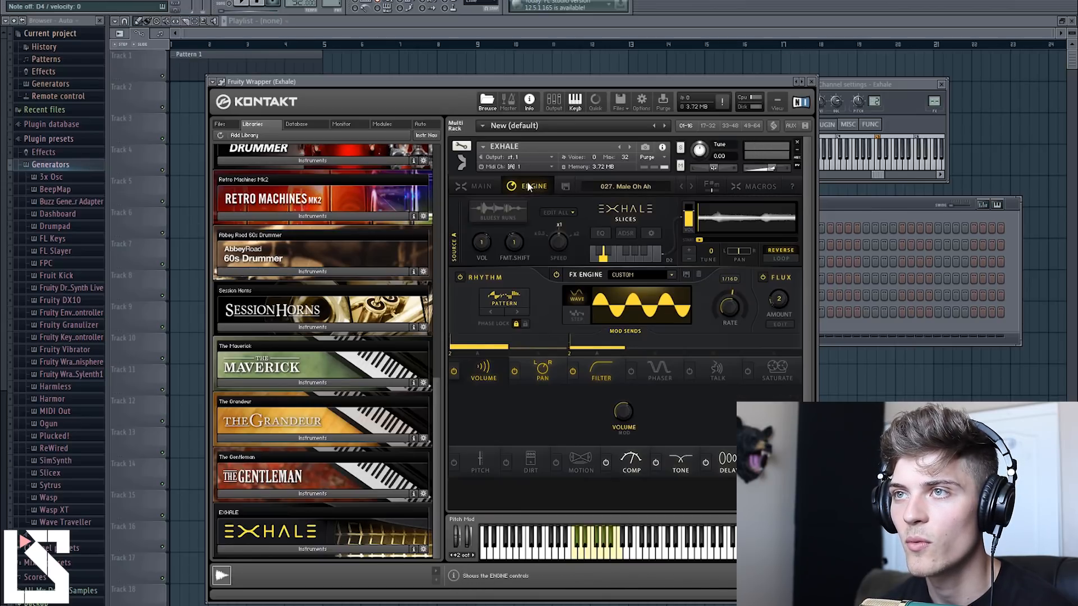
Step: Raise the wet level and the late reflection size of the Vintage Plate Long reverb
click(780, 463)
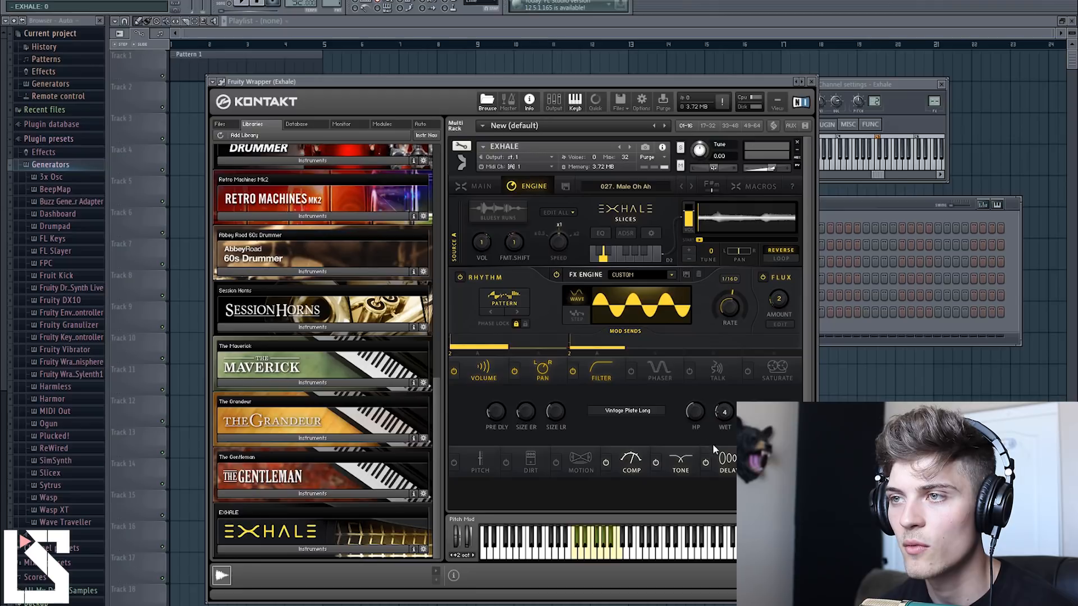
drag(724, 411, 725, 403)
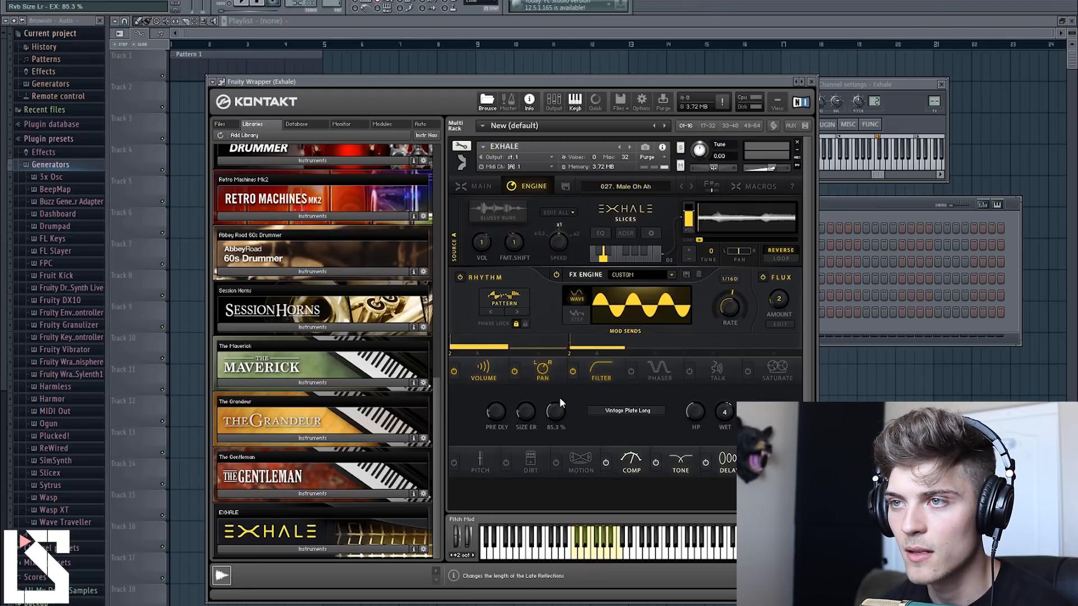
drag(561, 386, 561, 384)
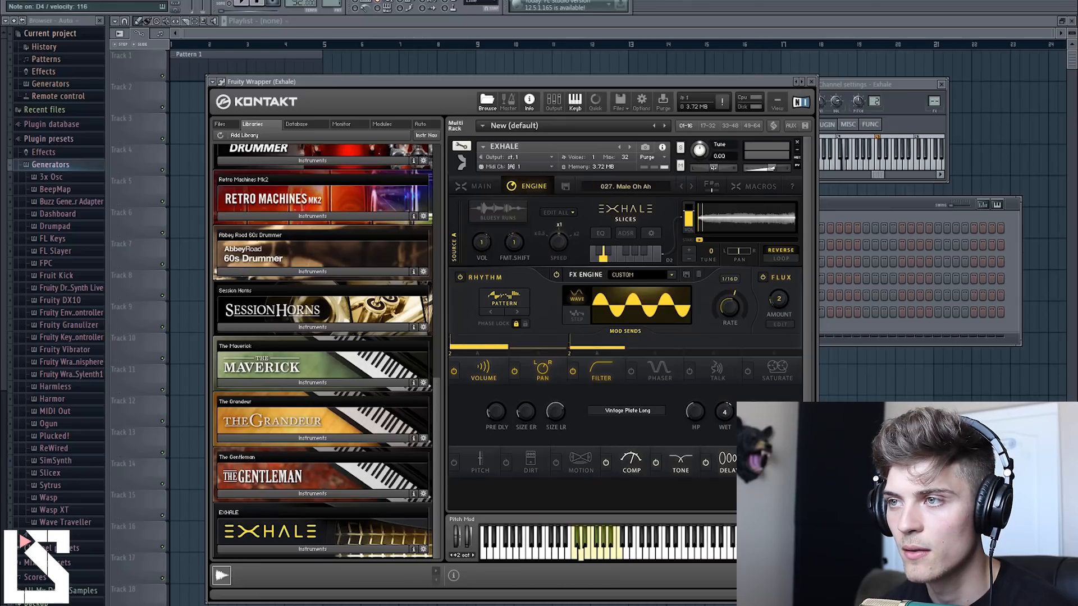
Step: Set Delay 1's feedback to 25.3%, wet level to 47% and pan to 100%, and turn on Delay 2
click(730, 463)
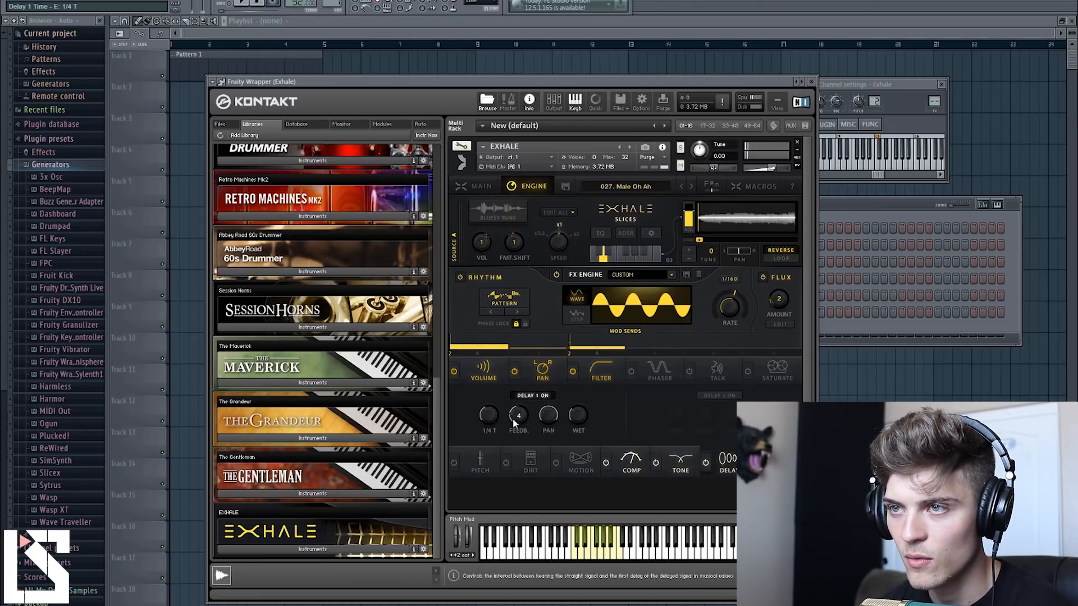
drag(528, 414, 578, 404)
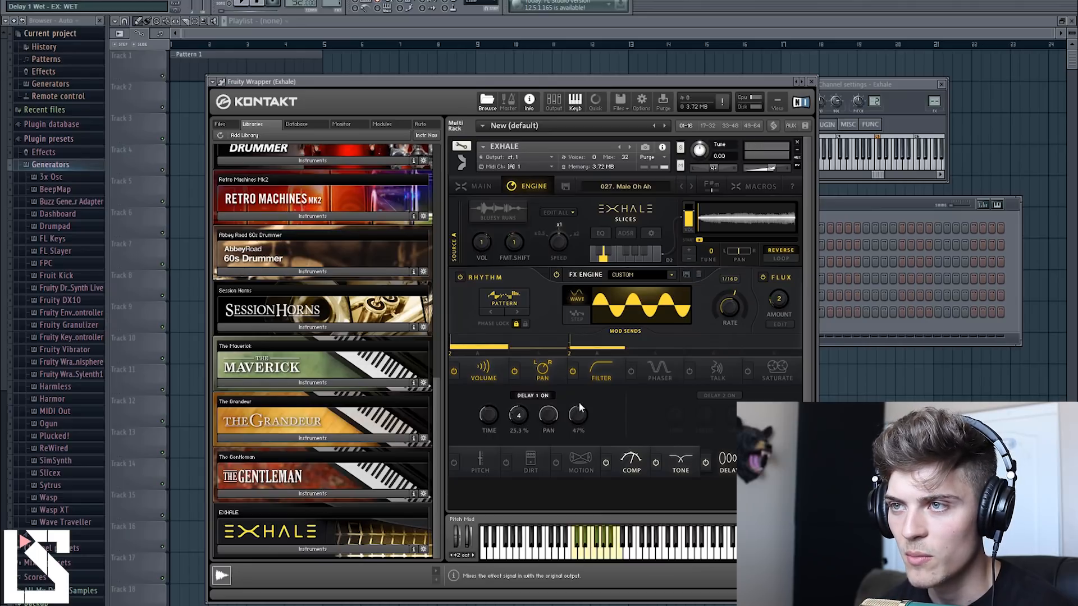
click(710, 394)
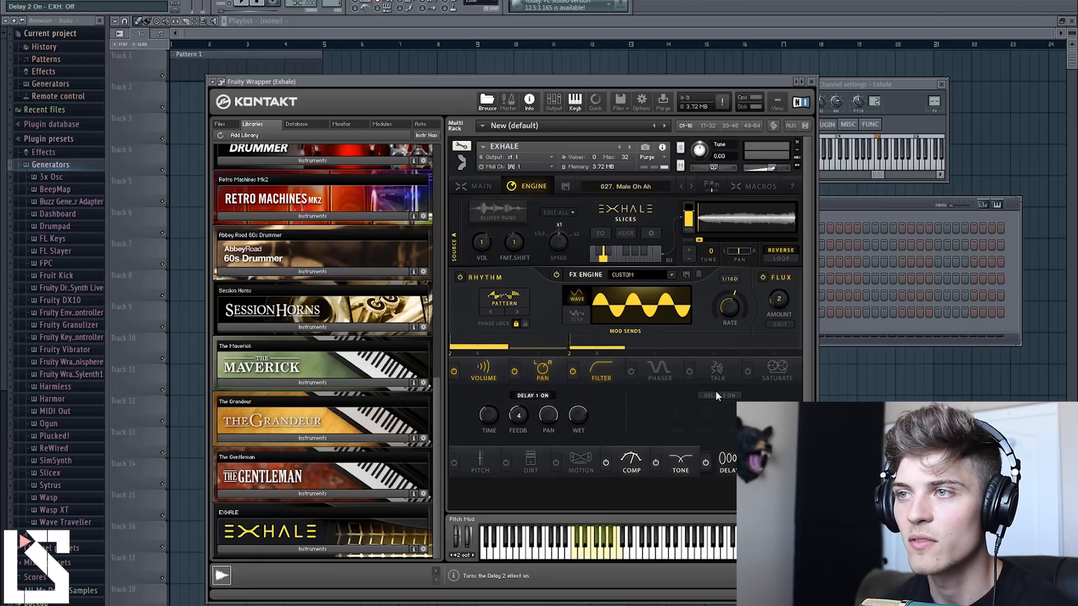
click(549, 417)
drag(549, 332, 548, 329)
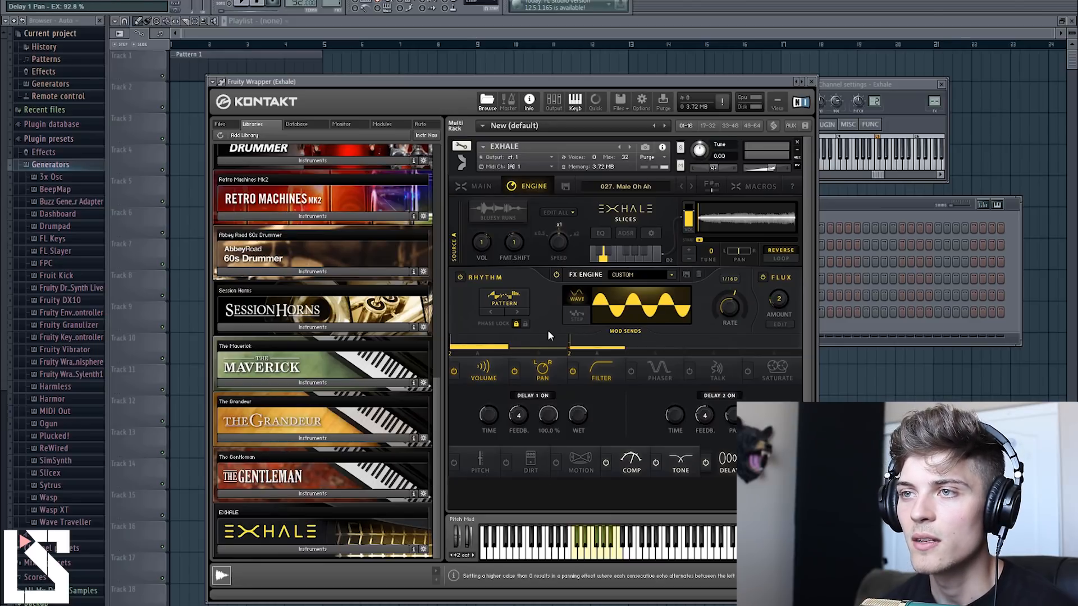
click(679, 411)
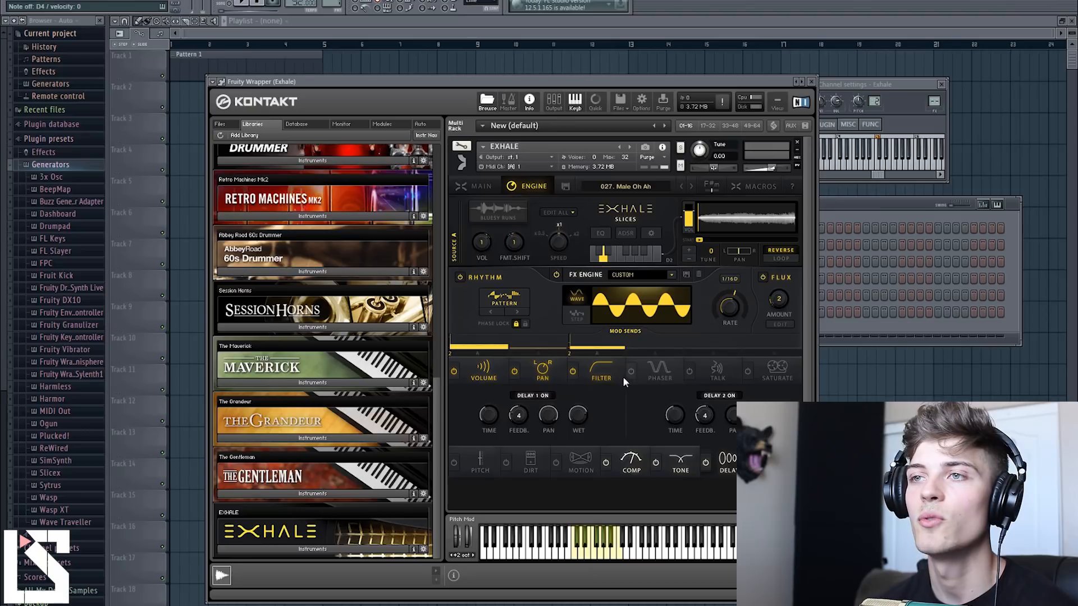
Step: Replace Source A with Vowel Stabs from page 2 of the source menu
click(503, 216)
click(607, 278)
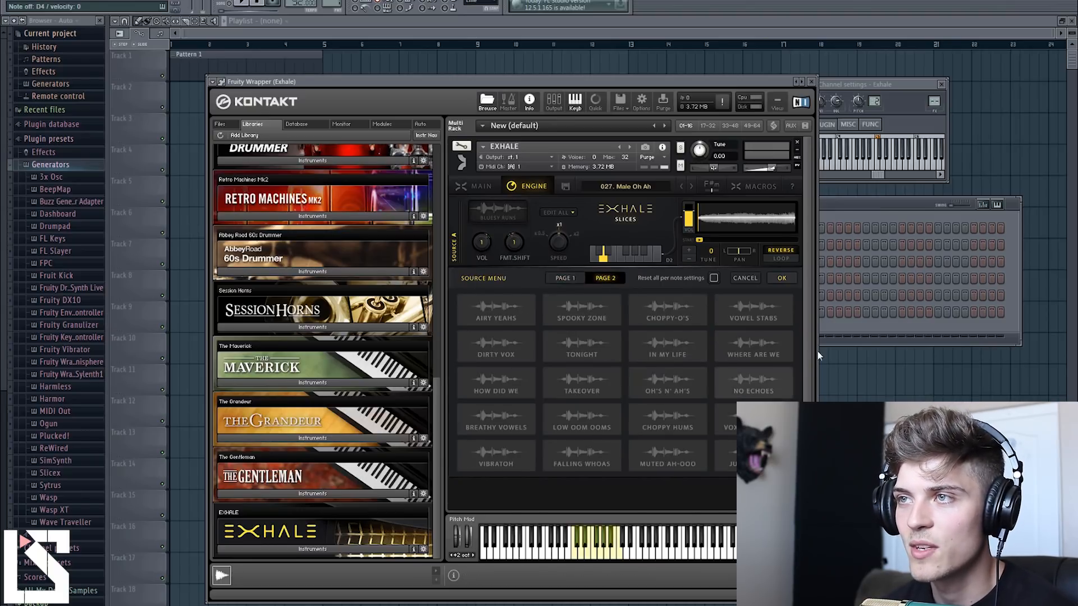
click(745, 315)
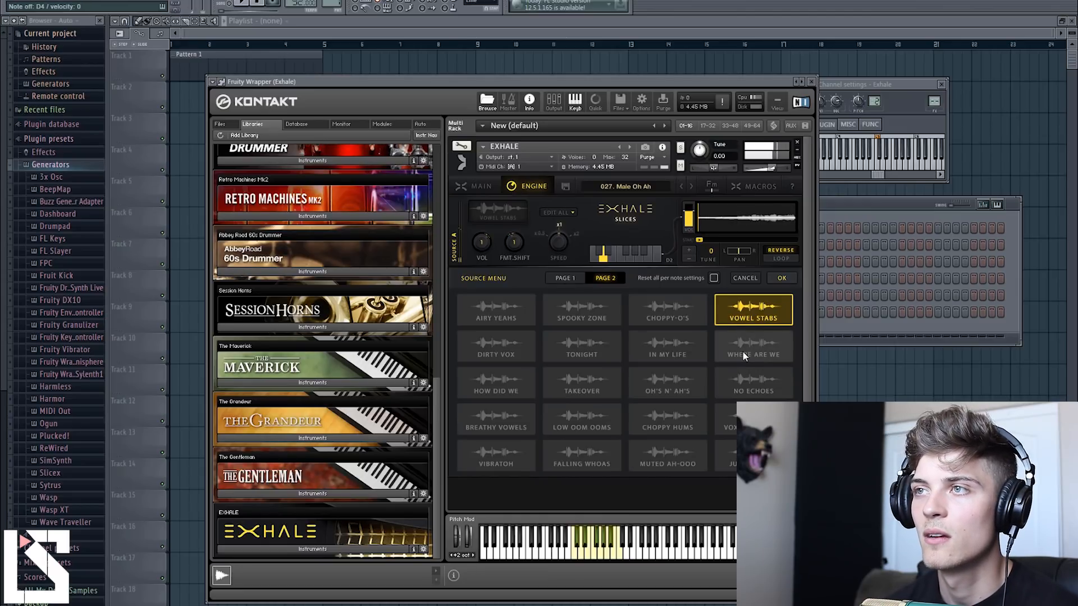
click(780, 278)
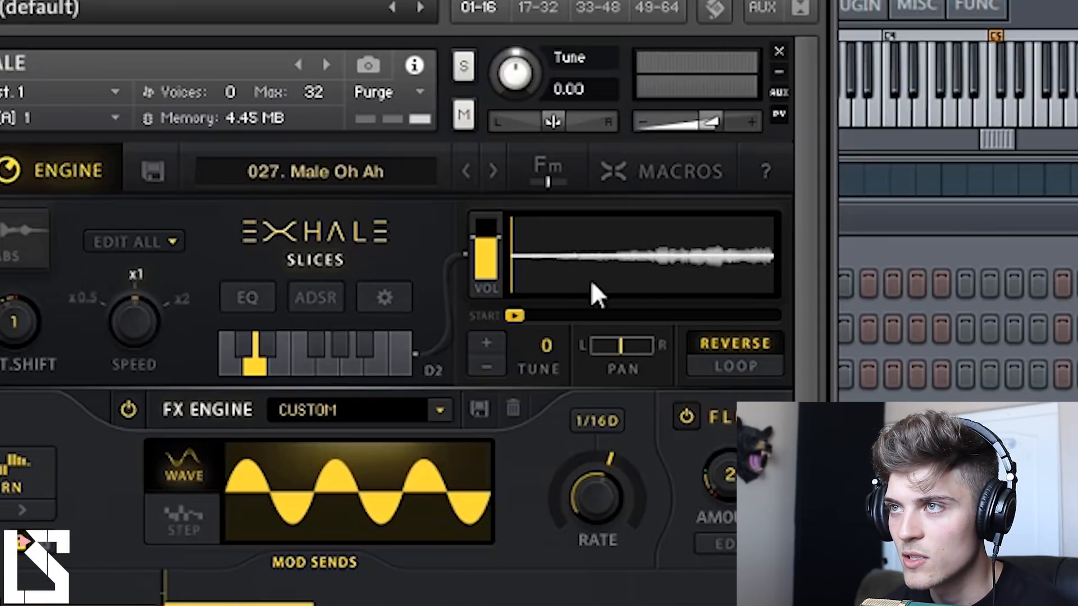
Step: Shift the start points of the D2, E2 and F2 slices to around mid-waveform and try the Loop and Reverse options
drag(515, 316, 660, 324)
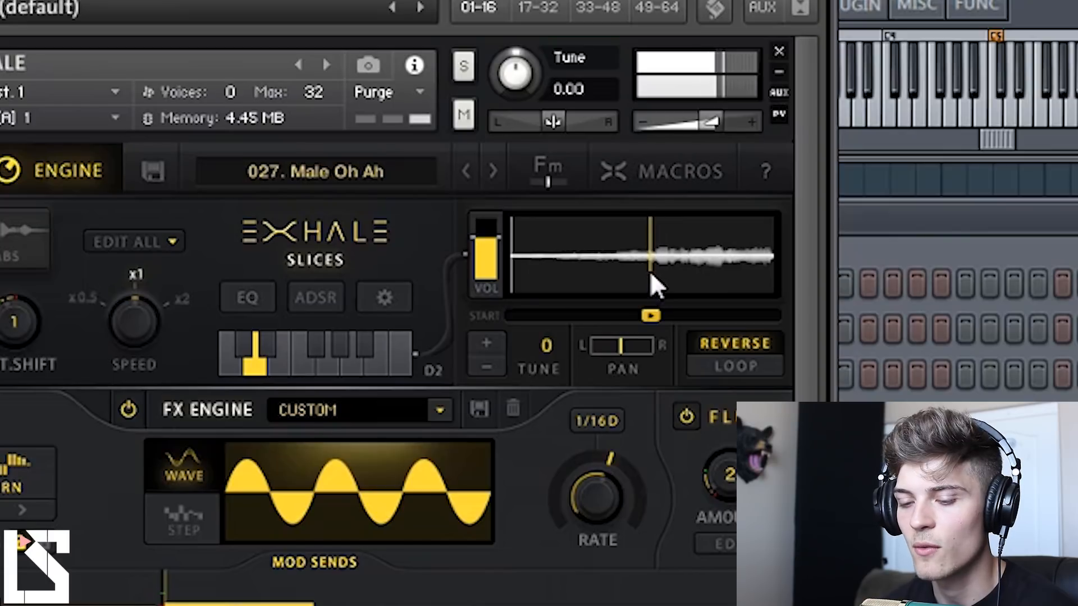
drag(522, 318, 688, 318)
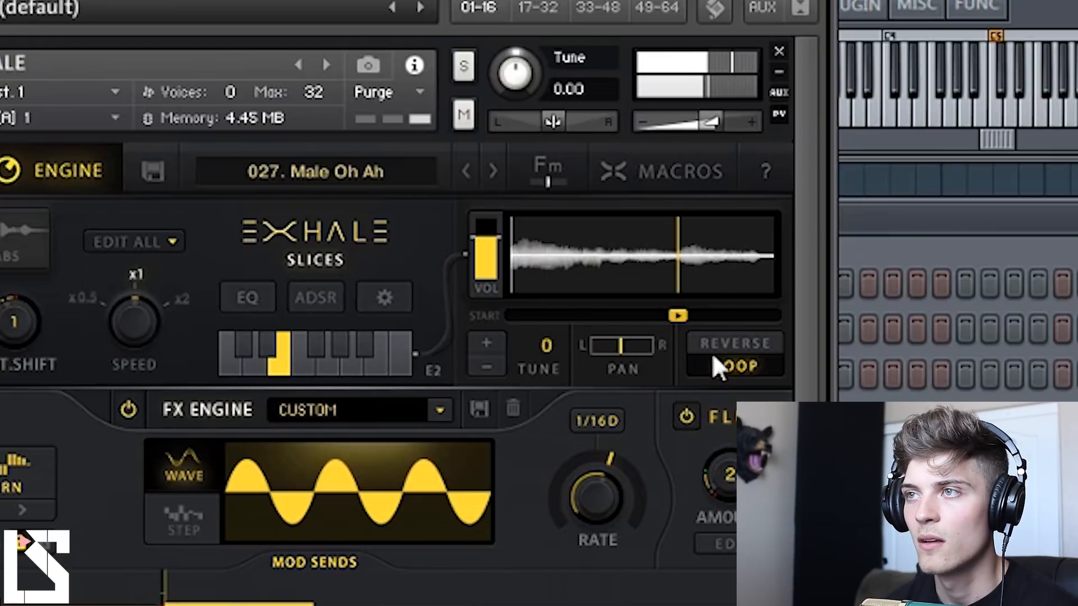
click(726, 366)
click(729, 345)
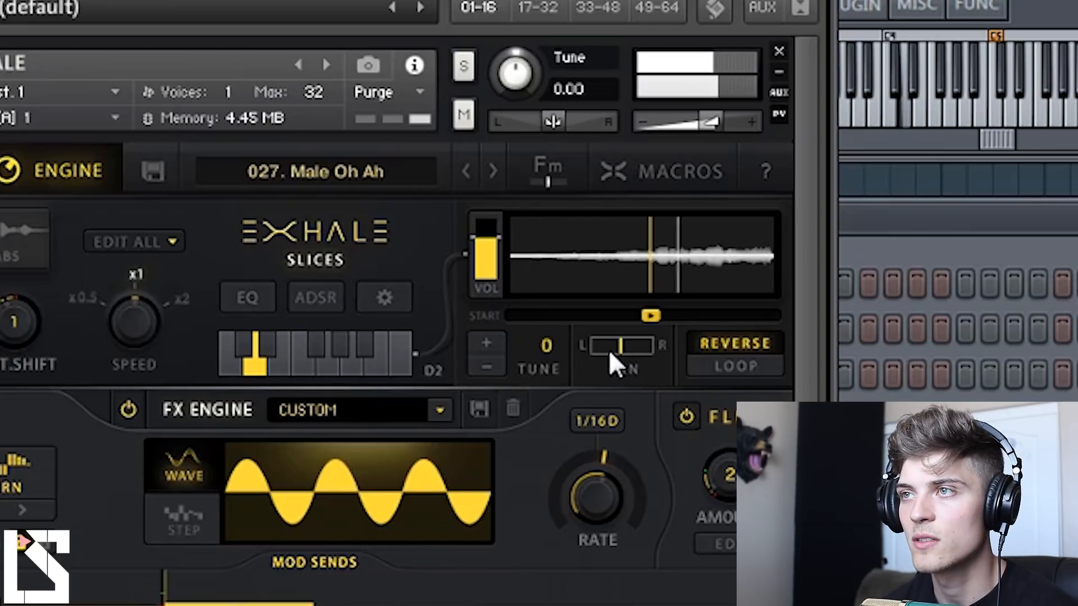
drag(514, 312, 659, 318)
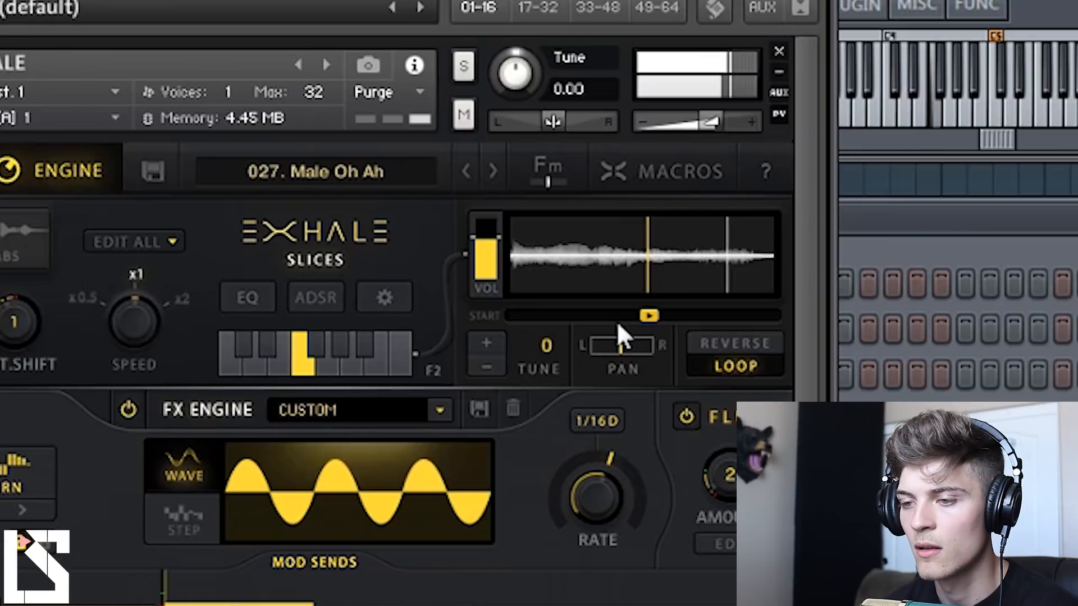
Step: Close the Exhale plugin and channel settings windows, and clone the Exhale channel in Pattern 1
click(812, 84)
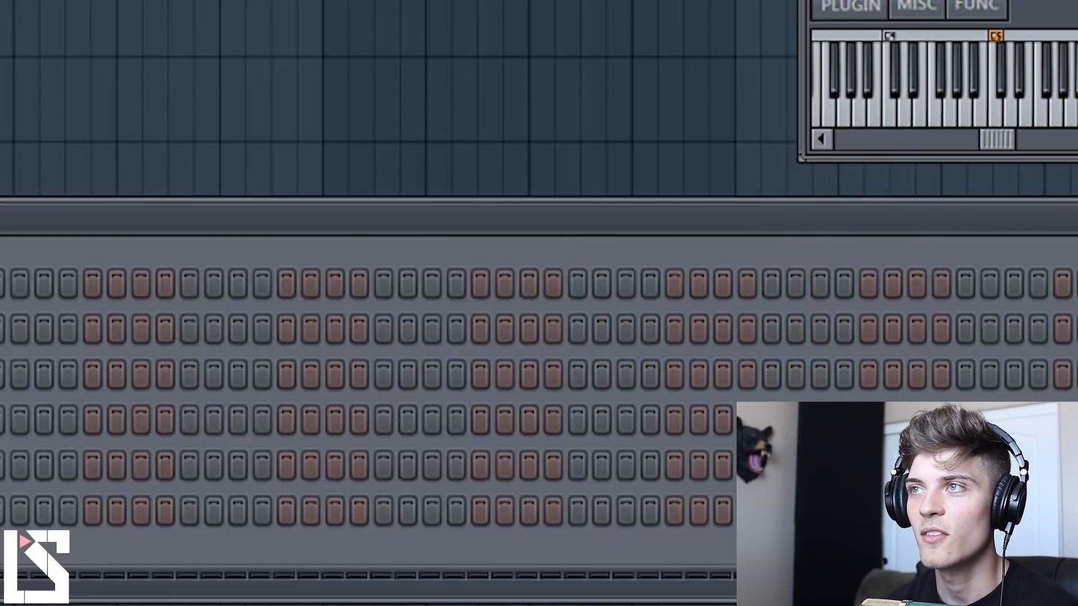
click(946, 84)
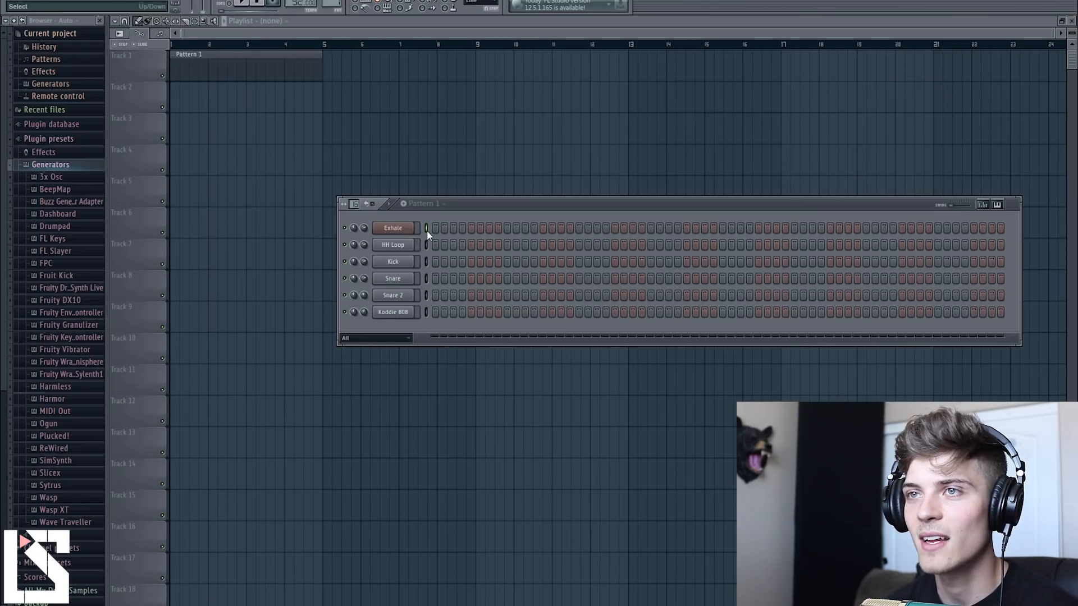
right_click(427, 230)
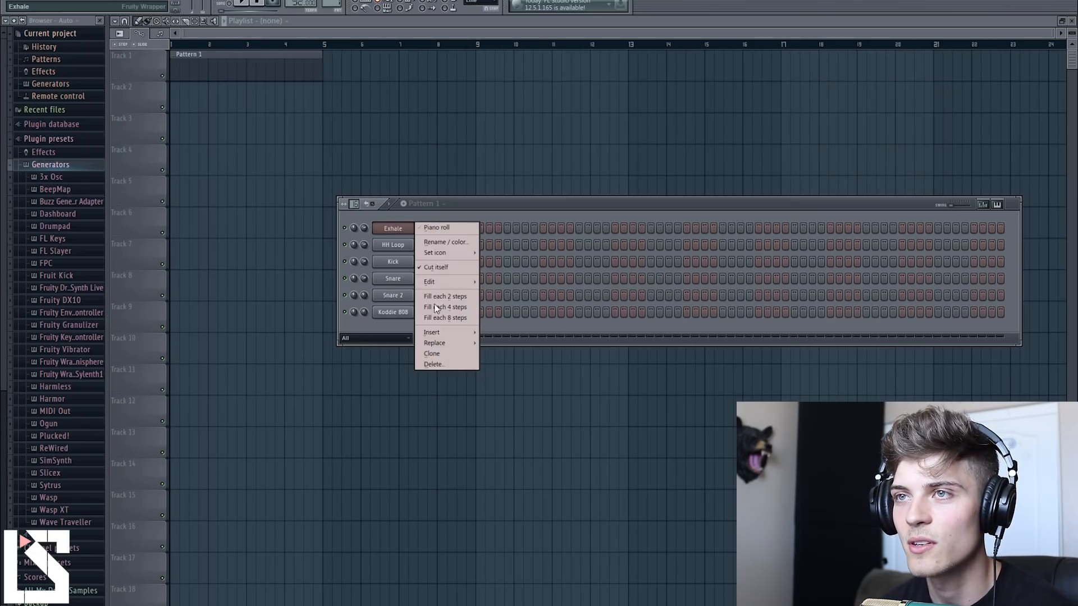
click(433, 354)
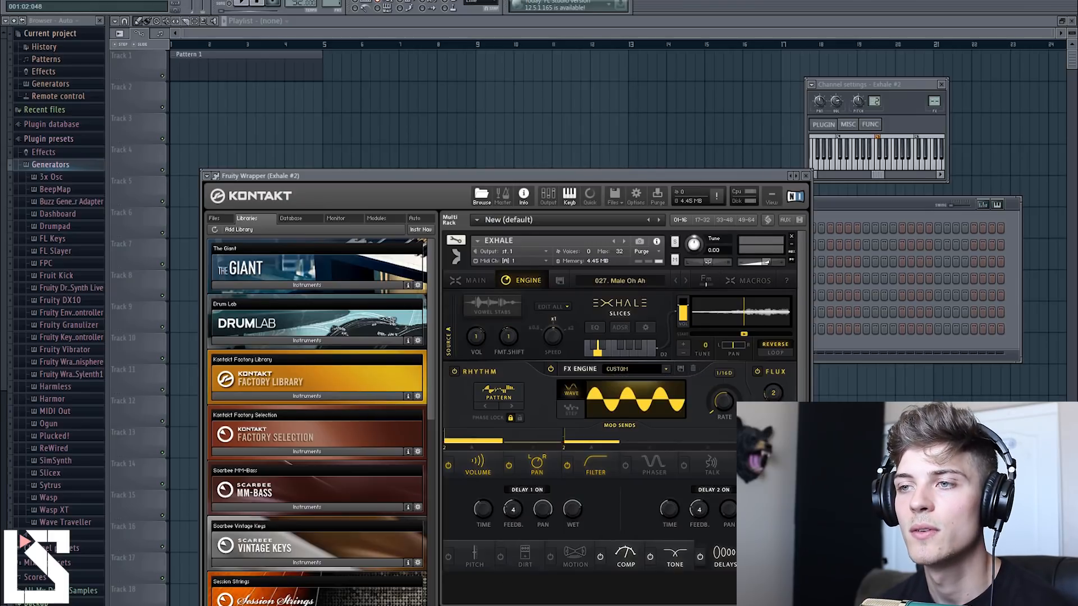
Step: Move the cloned Exhale plugin window higher on the playlist and switch its main page to Notes mode
click(869, 211)
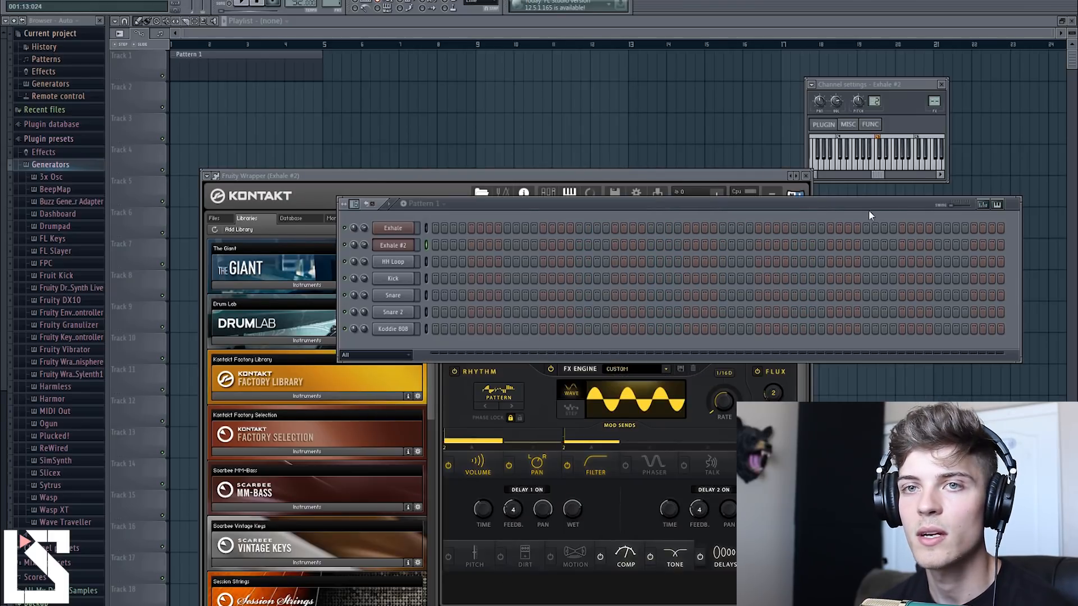
drag(442, 180, 467, 94)
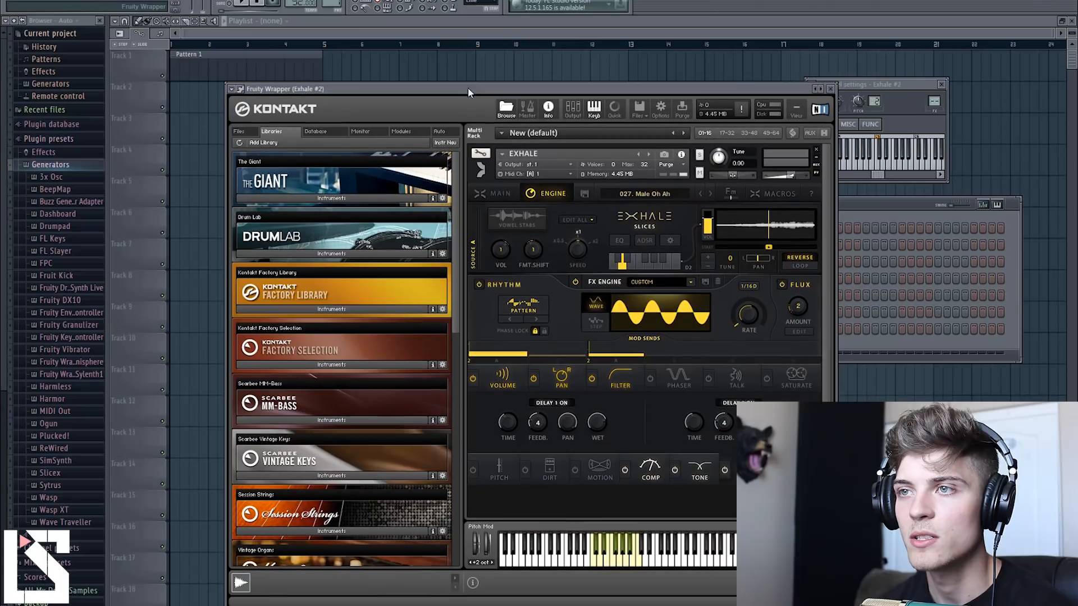
click(496, 194)
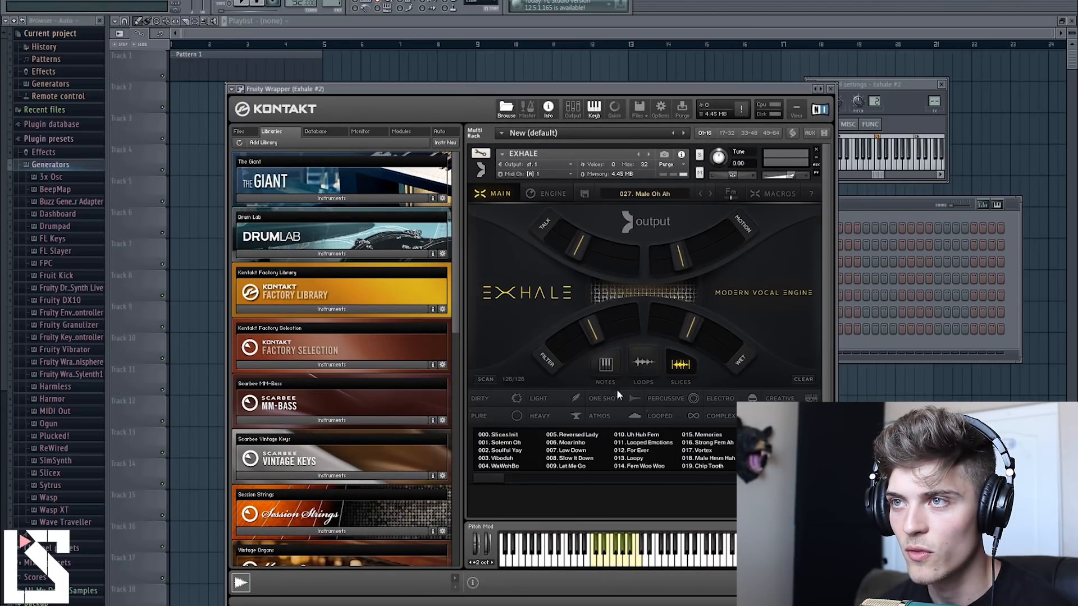
click(615, 366)
click(679, 333)
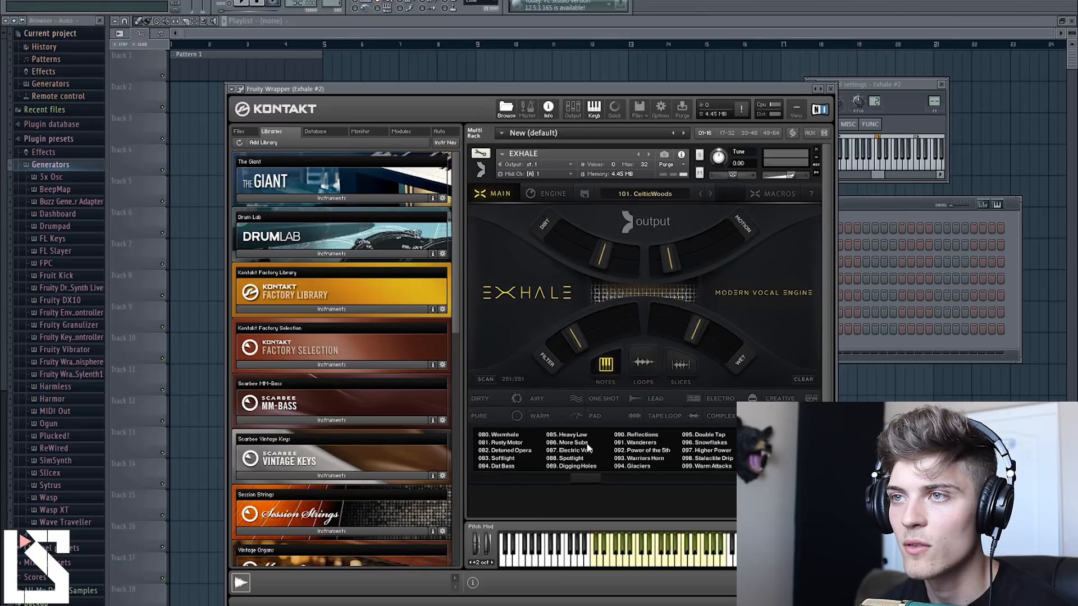
Step: Browse the Notes presets, auditioning 086. More Subs and 043. Up And Away
click(586, 447)
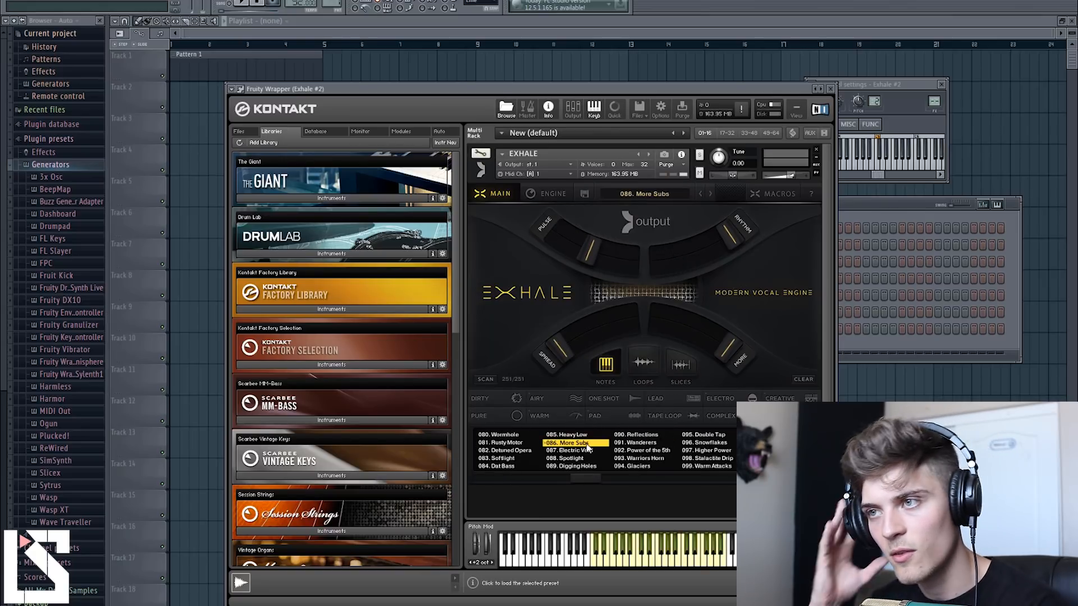
click(640, 451)
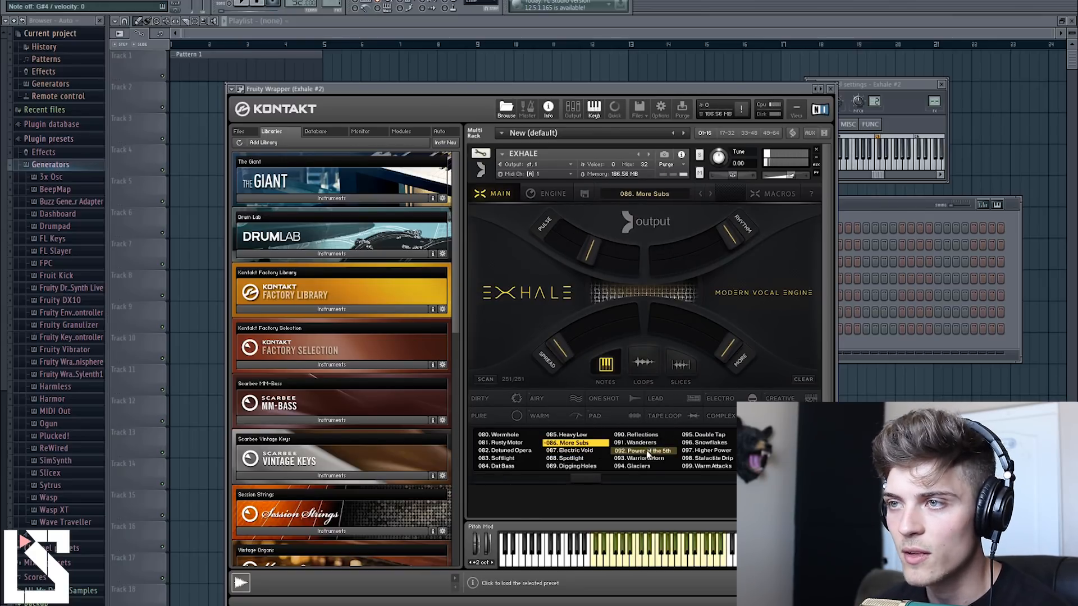
click(540, 477)
click(507, 458)
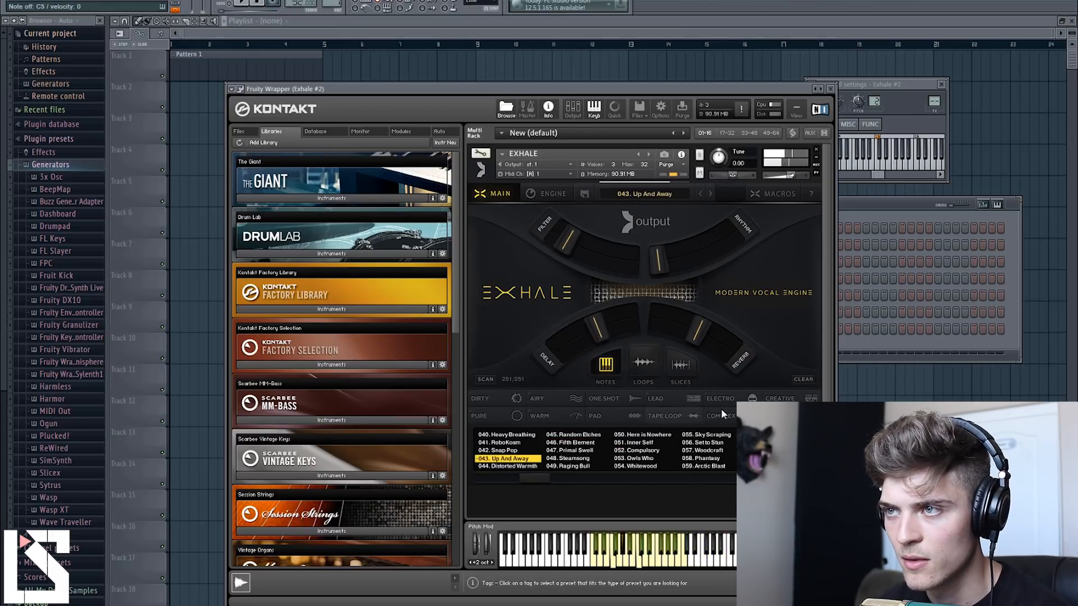
Step: Filter the Notes presets by the Pad, Warm and Creative tags
click(594, 415)
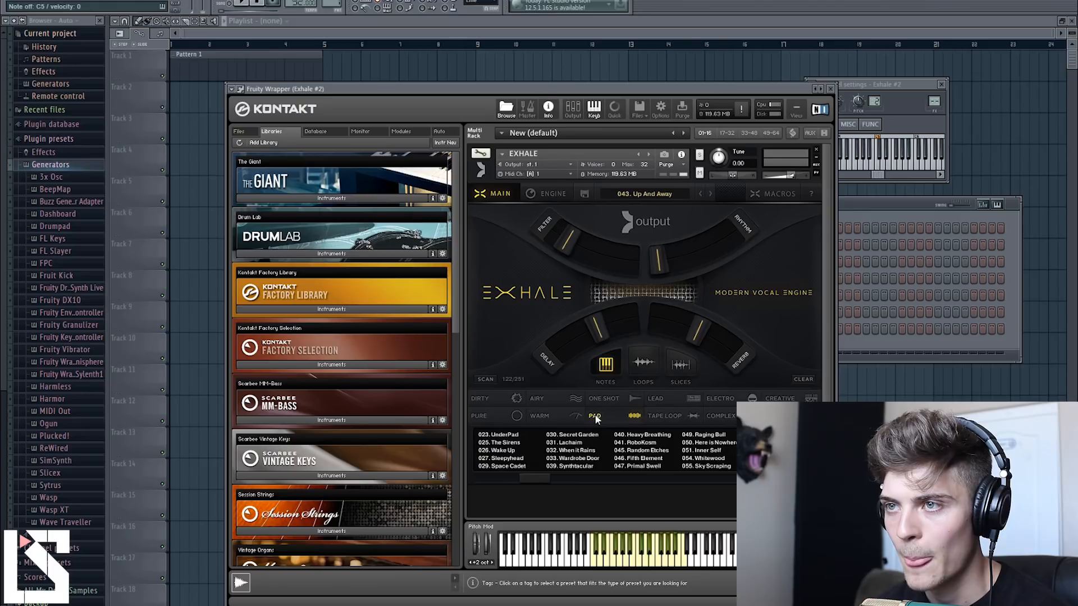
click(548, 417)
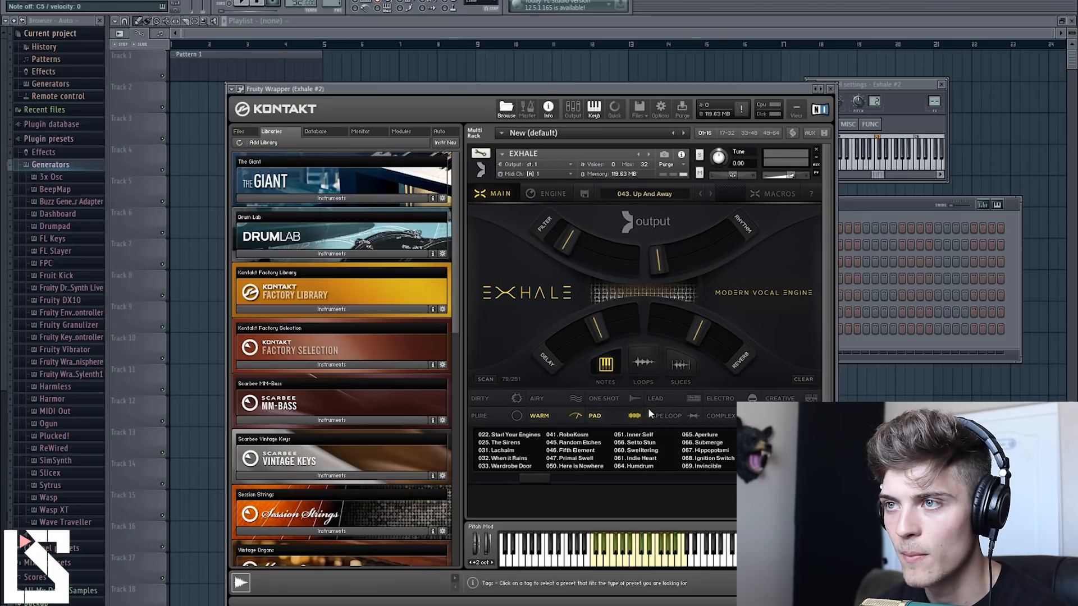
click(779, 398)
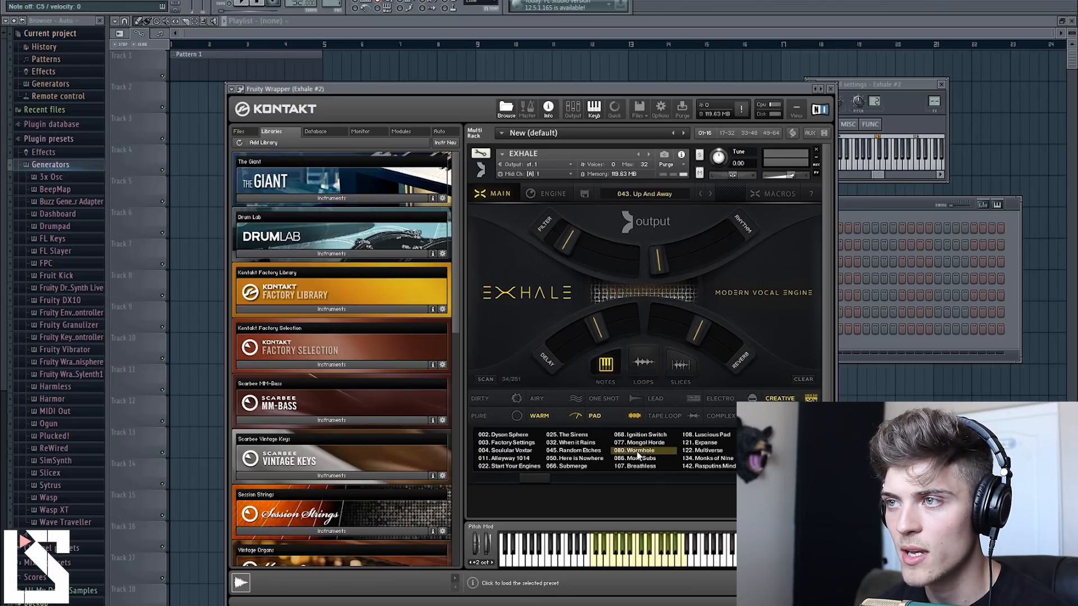
Step: Audition the presets 045. Random Etches and 011. Alleyway 1014, reload Random Etches and close the plugin window
click(594, 452)
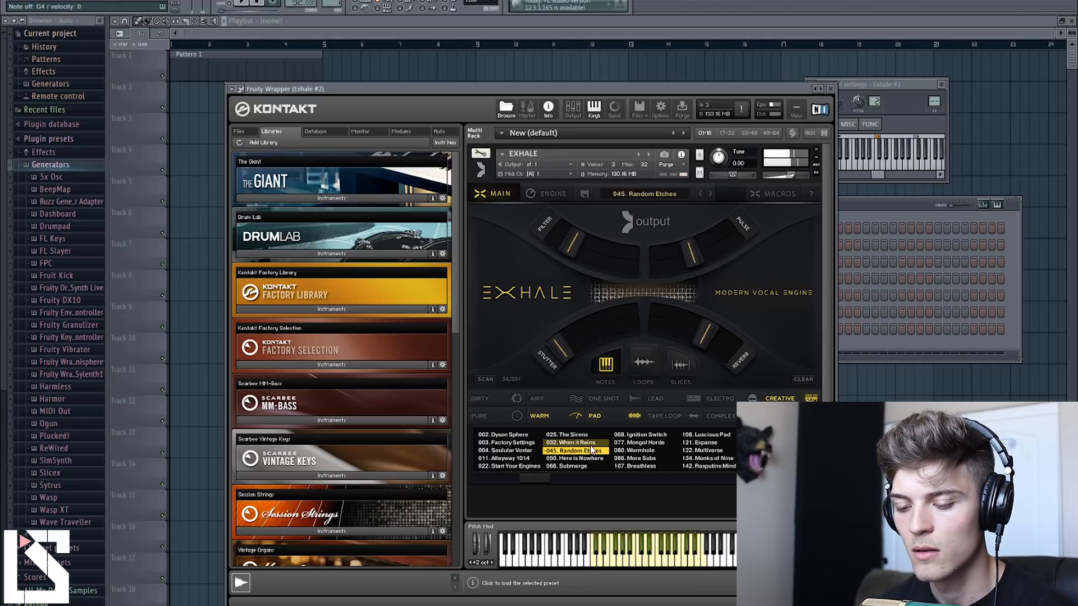
click(530, 457)
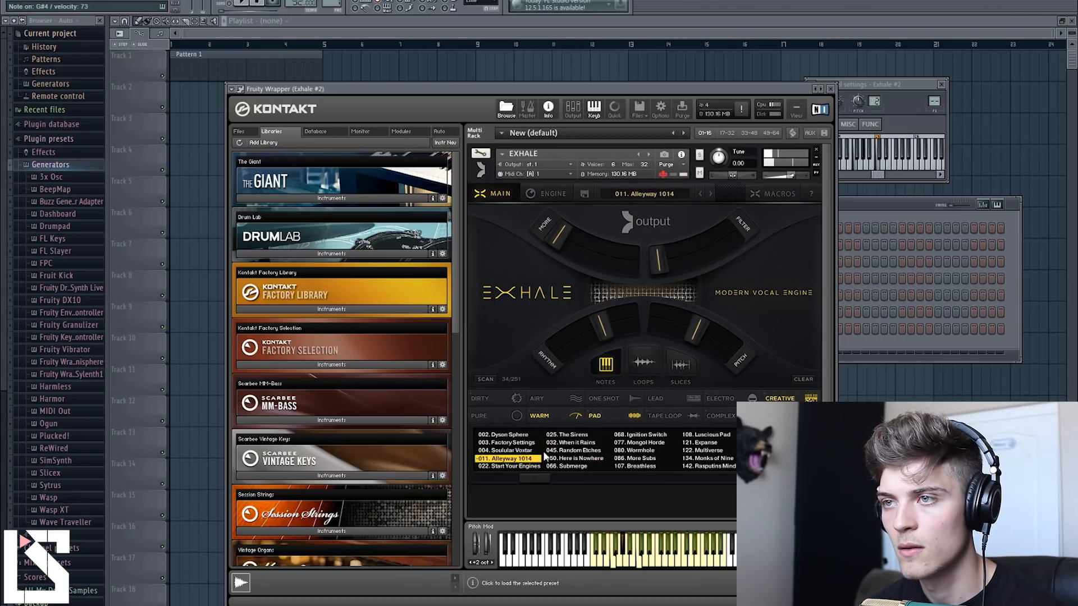
click(567, 451)
click(831, 89)
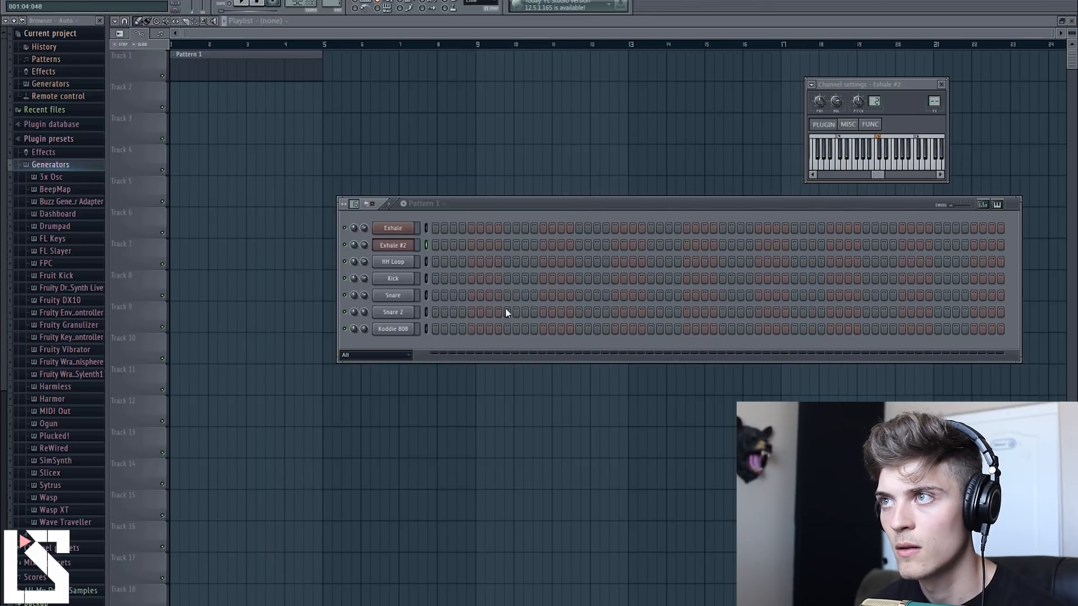
Step: Enter a sustained F4, G#4 and C5 chord at the start of the Exhale #2 piano roll and adjust its length
right_click(418, 245)
click(426, 246)
drag(140, 353, 560, 354)
scroll(371, 48, down, 3)
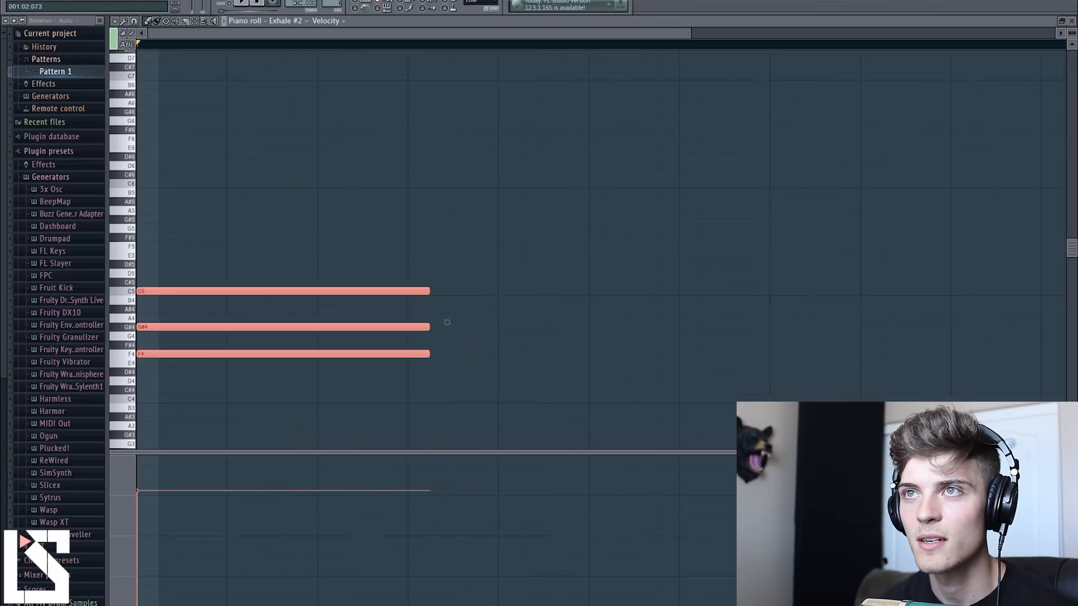
scroll(258, 352, down, 10)
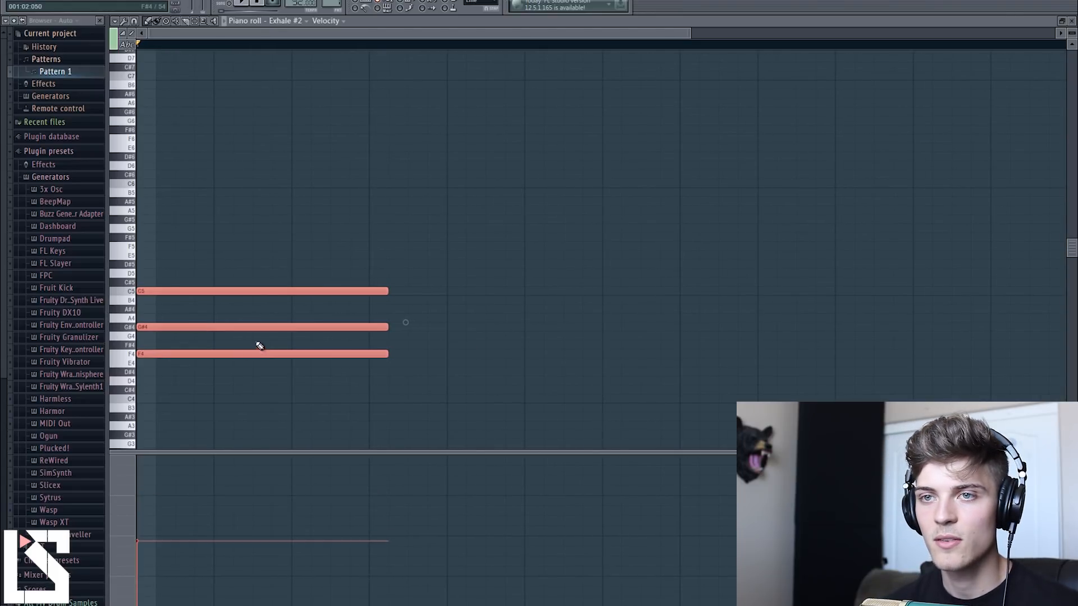
scroll(330, 55, down, 1)
key(space)
drag(368, 354, 423, 354)
key(space)
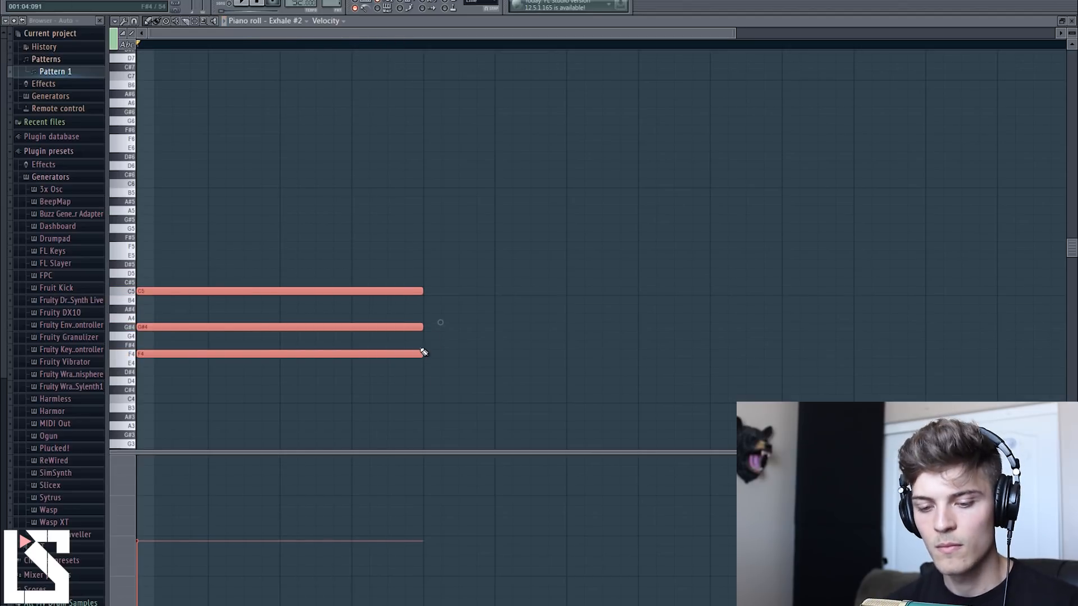
Step: Add an equally long C4, D#4 and G4 chord after the first one and duplicate both chords to follow them
click(428, 400)
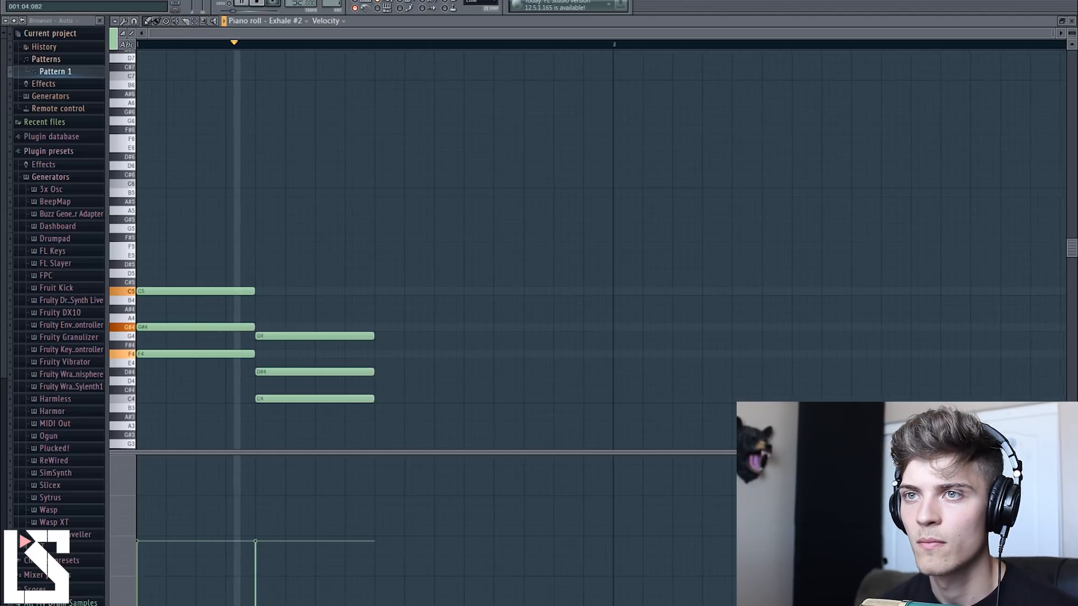
drag(354, 252, 201, 440)
key(ctrl+b)
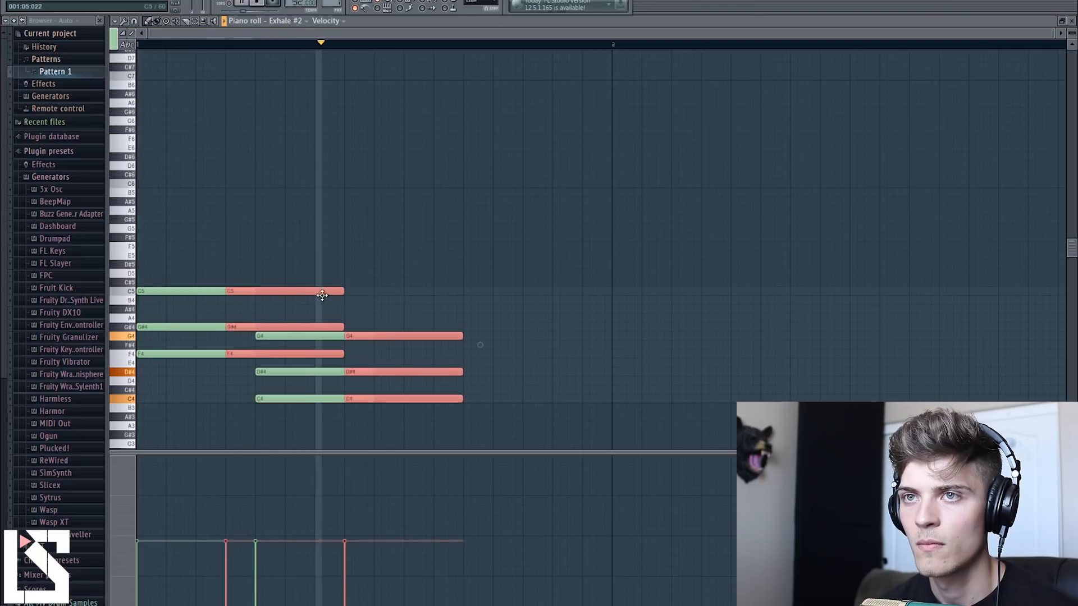
Step: Reopen the original Exhale plugin and play the pattern to try out its slices over the chords
click(526, 228)
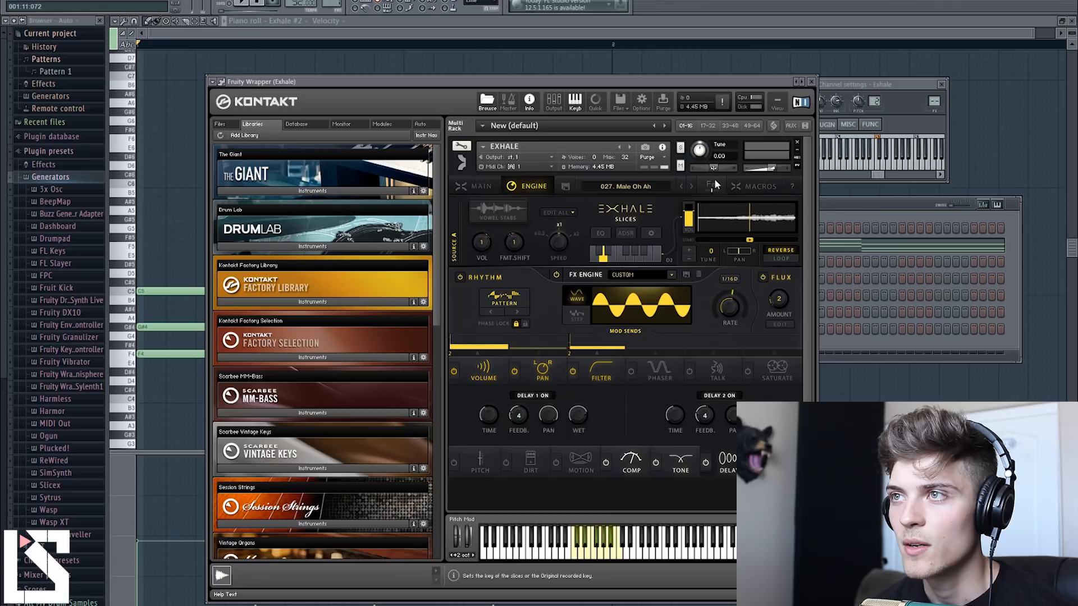
click(878, 199)
click(240, 7)
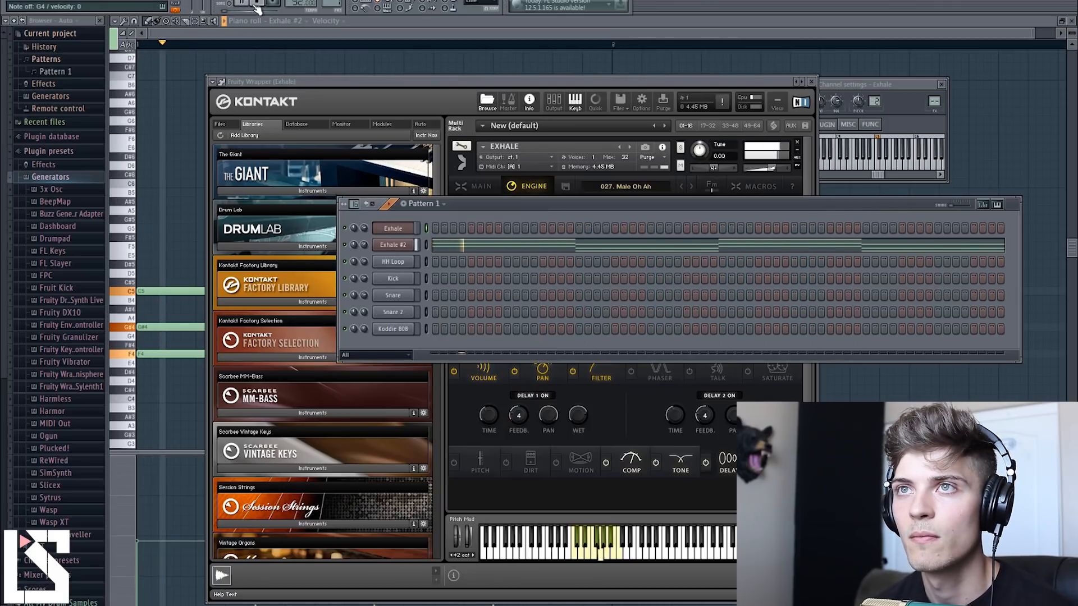
Step: Enter short slice notes G4, G4, A4, A4 and C5 in the Exhale piano roll and duplicate them over the second chord pair
right_click(413, 227)
click(437, 231)
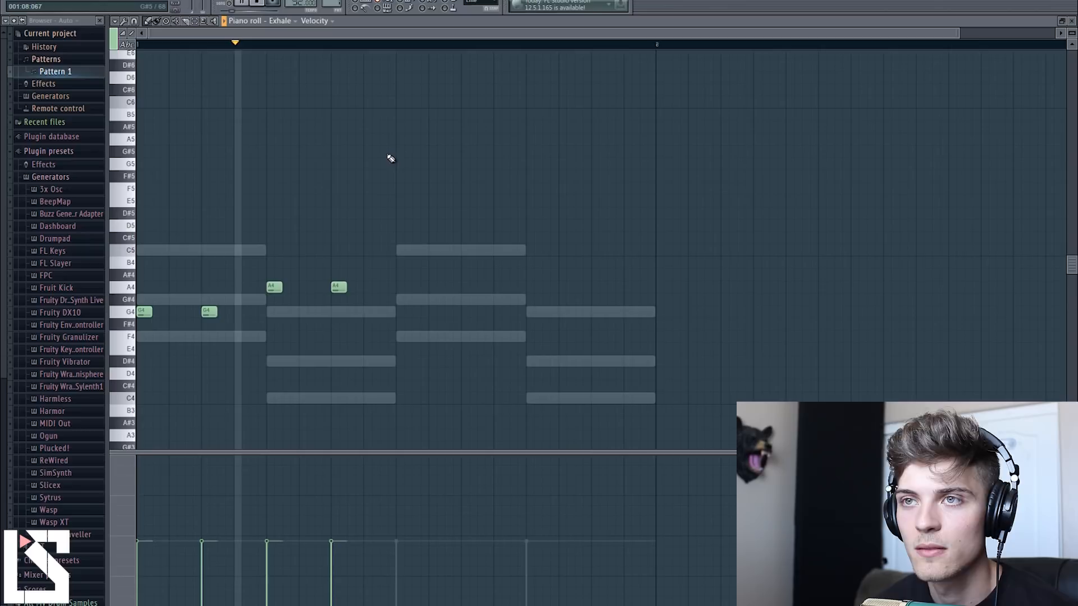
click(370, 252)
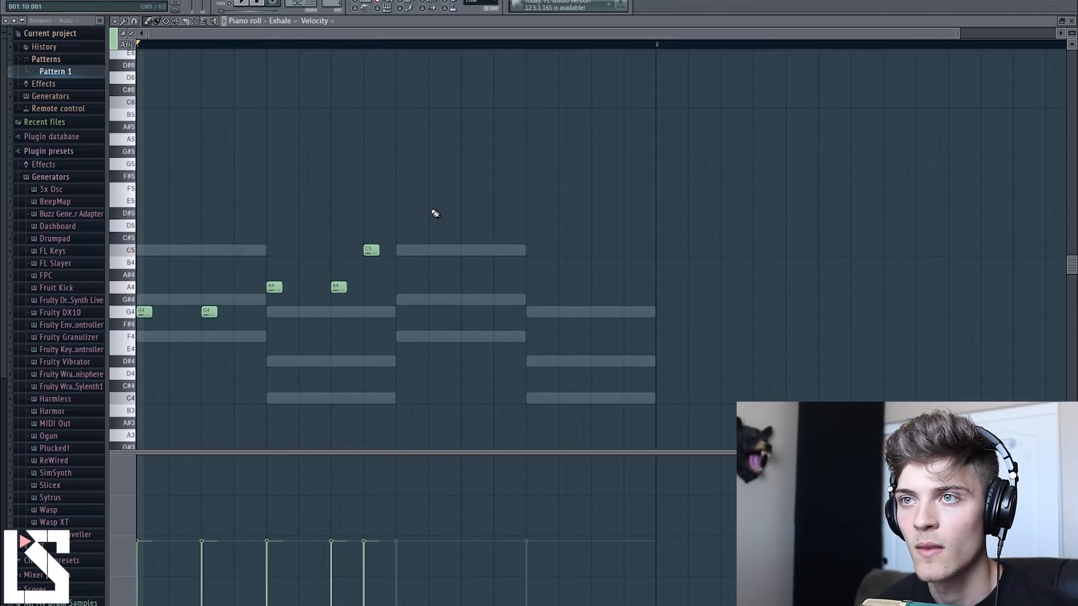
key(ctrl+a)
key(ctrl+b)
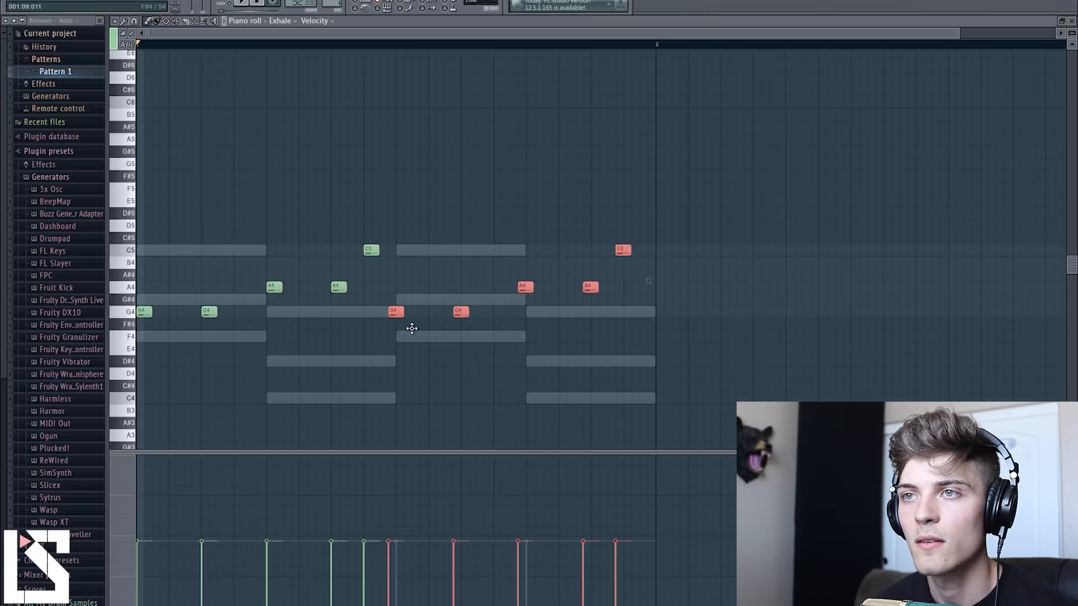
Step: Solo the Exhale #2 channel and route it to mixer insert 7
key(F6)
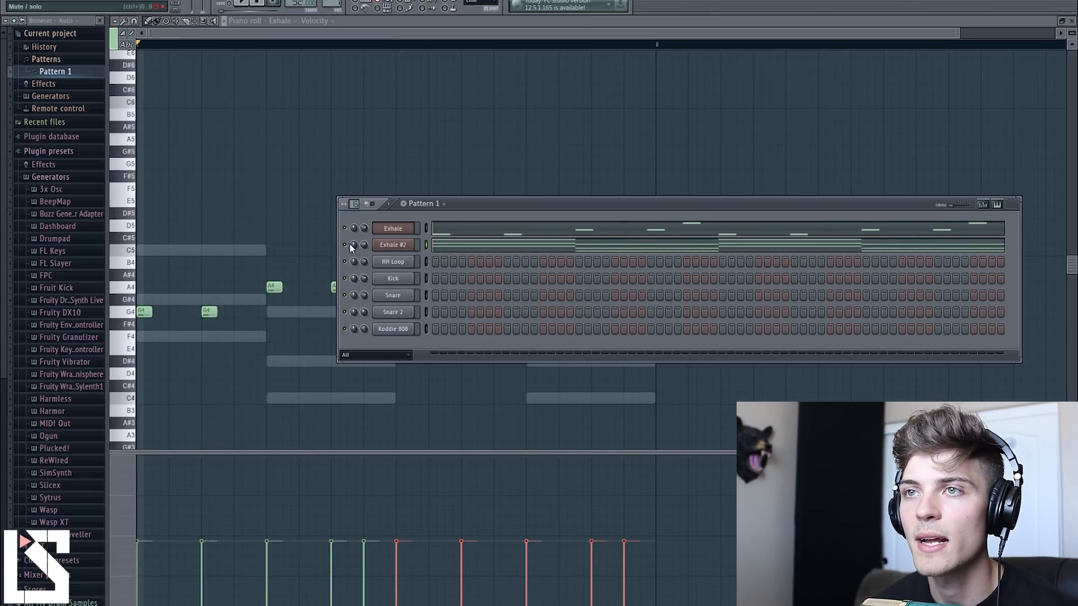
key(F9)
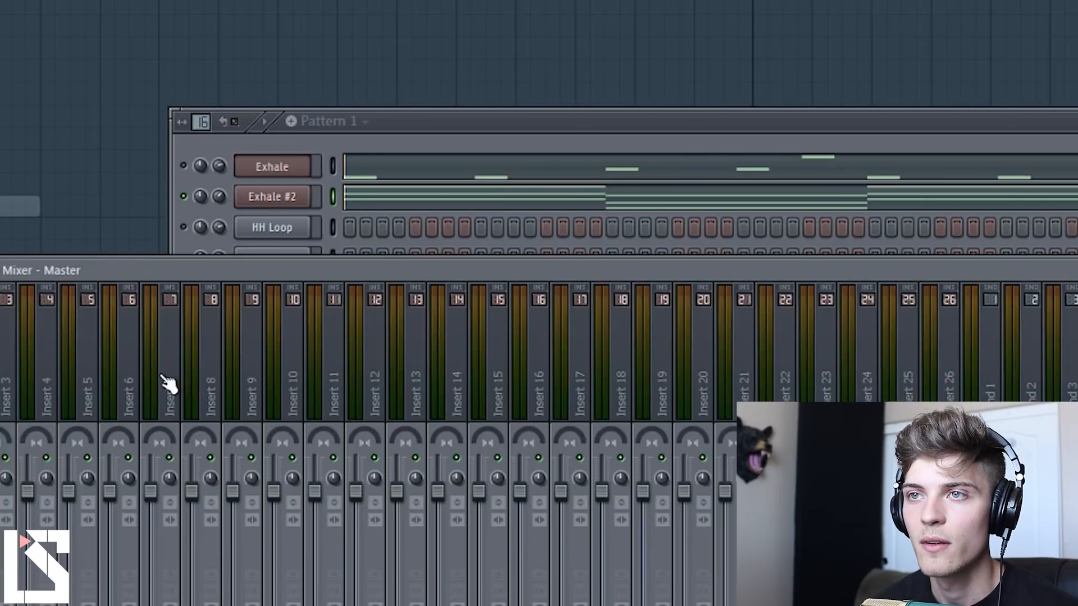
right_click(337, 337)
mouse_move(360, 331)
click(419, 359)
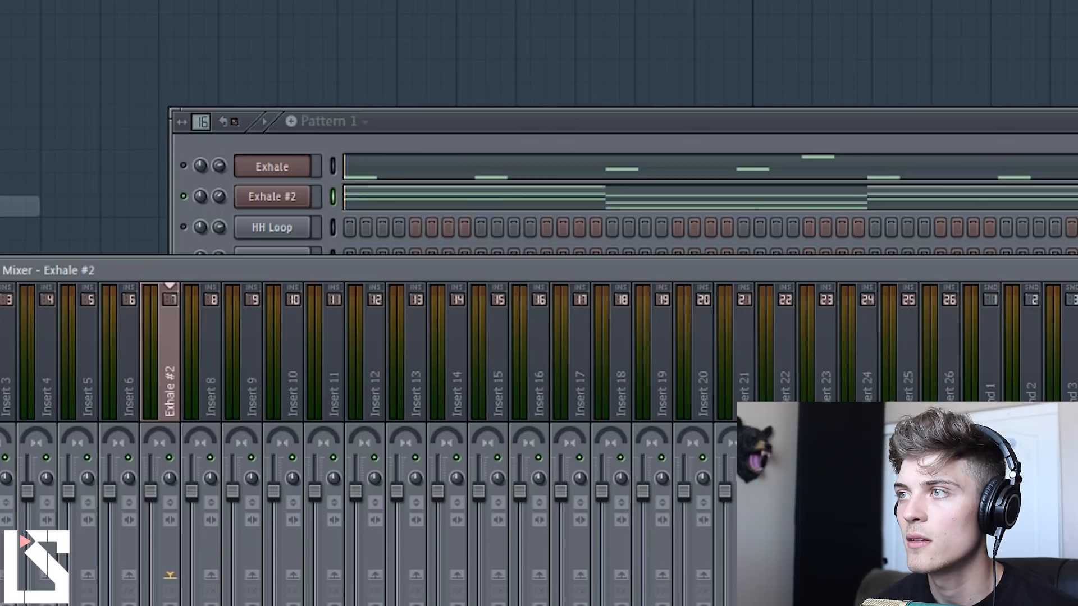
Step: Load Edison on the Exhale #2 mixer track and record the chord playback with recording set to On Input
key(ctrl+e)
click(729, 128)
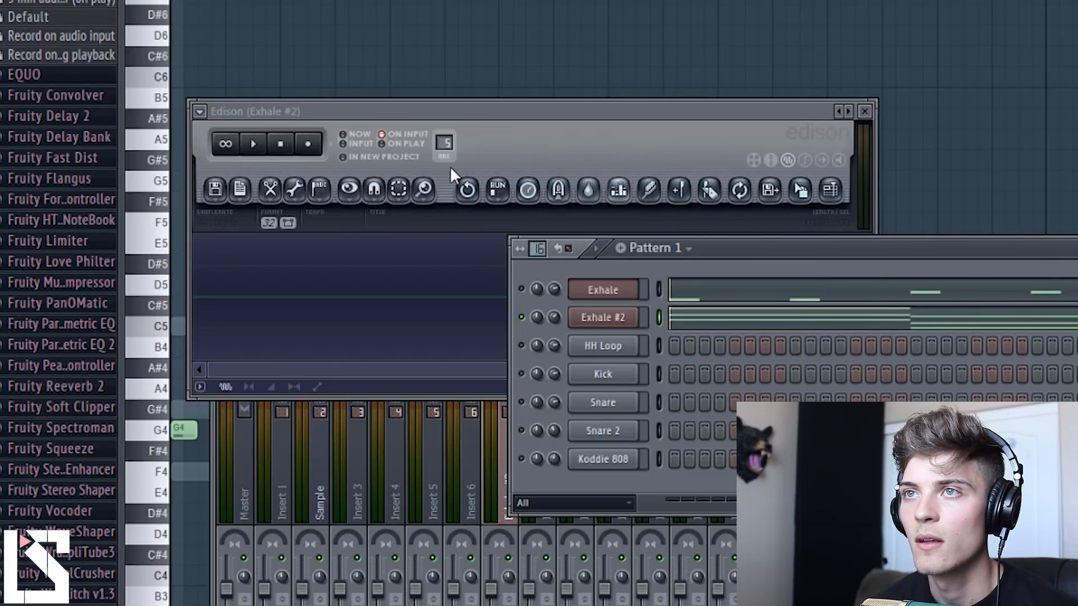
click(307, 143)
key(space)
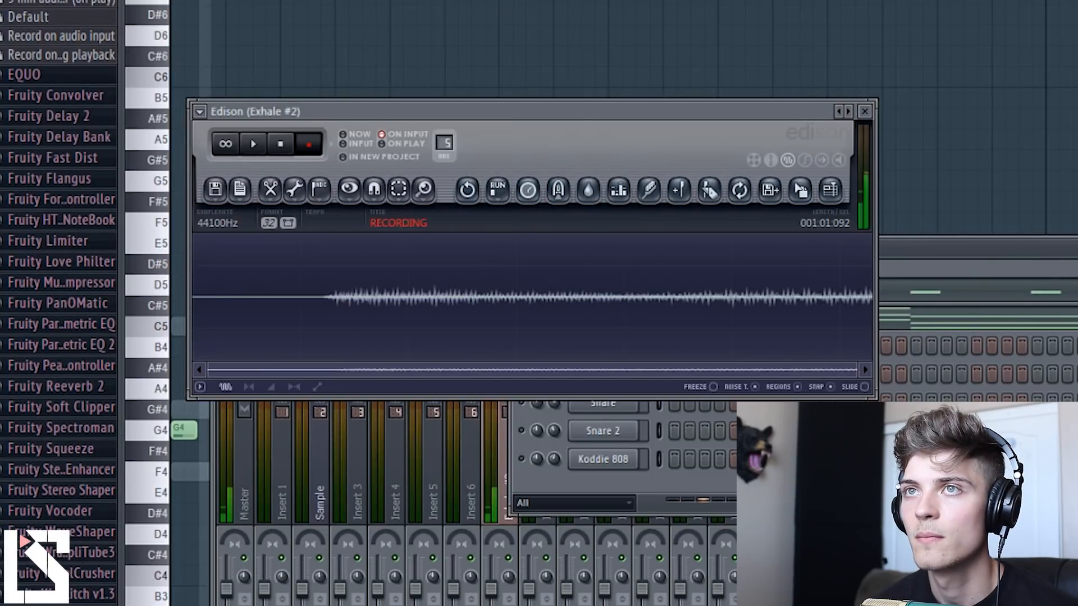
drag(480, 105, 1013, 59)
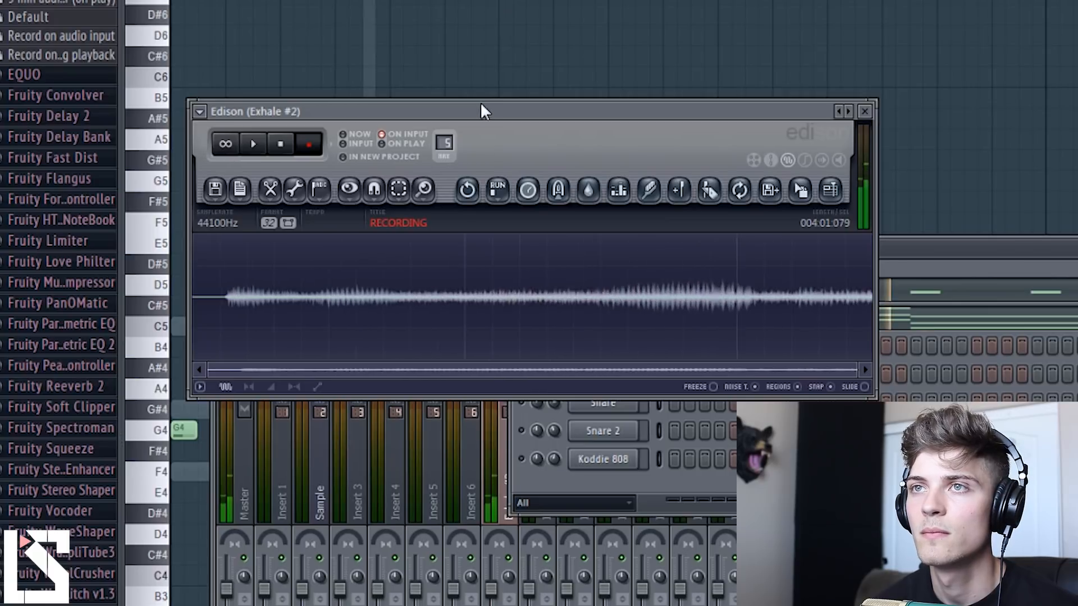
drag(690, 0, 523, 102)
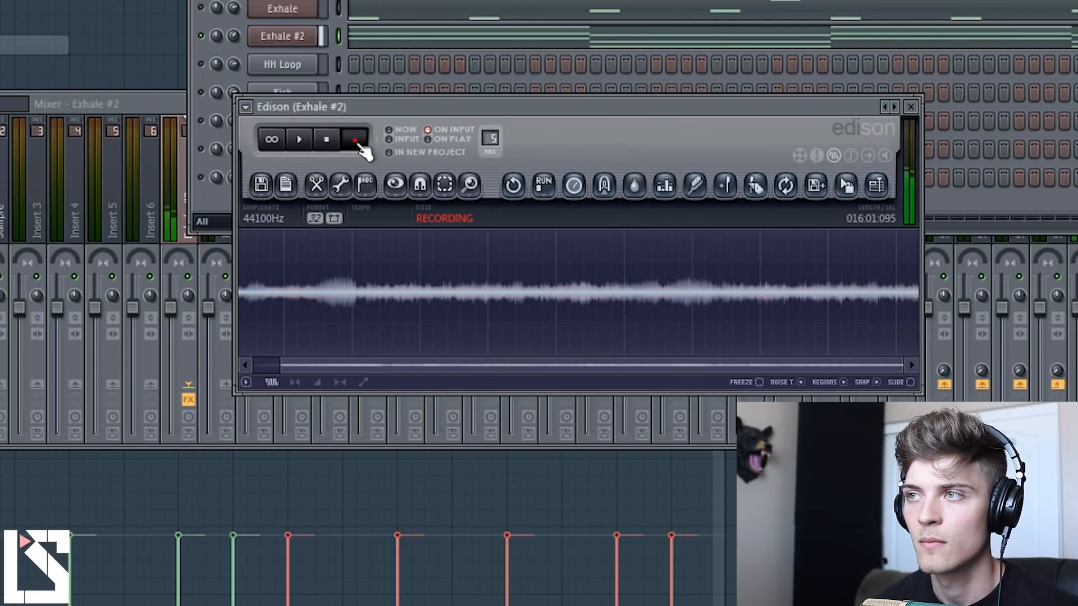
click(357, 144)
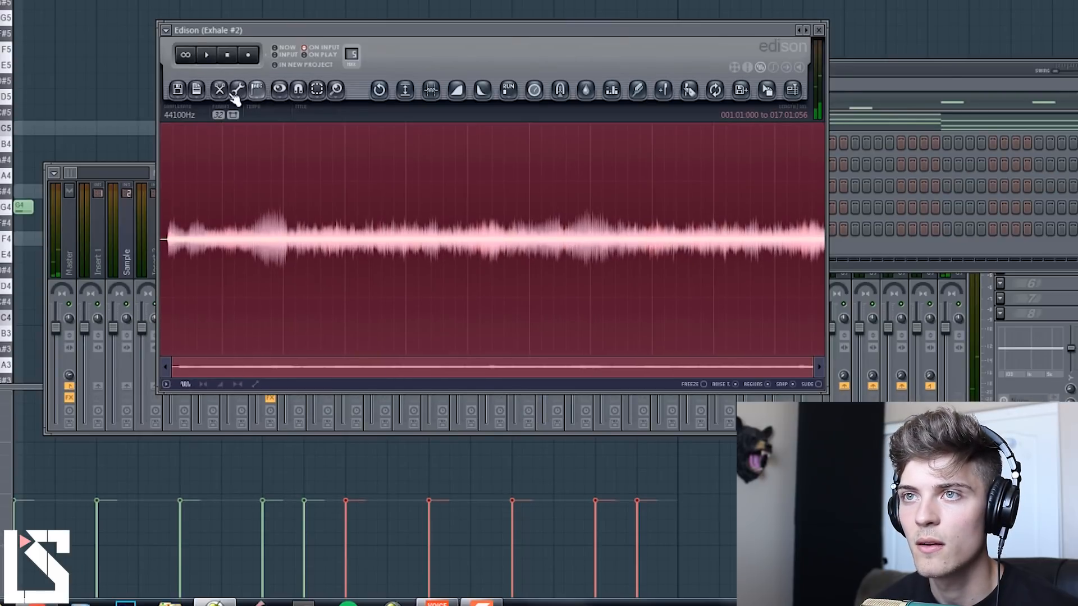
Step: Set the recording's tempo to the default 92 BPM with Tempo-sync in the sample properties and accept
click(209, 89)
click(228, 115)
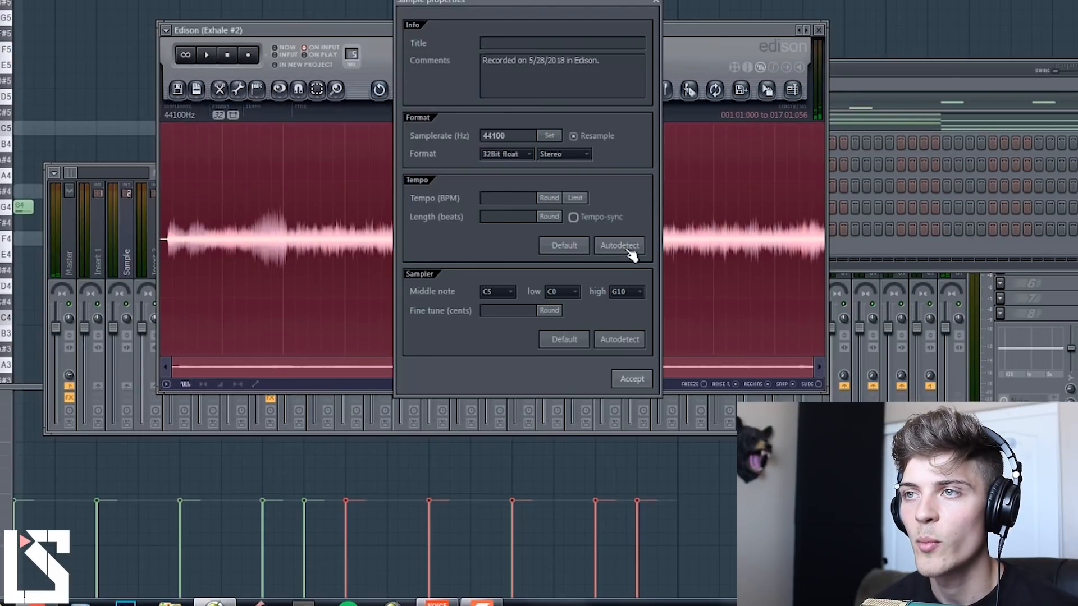
click(611, 218)
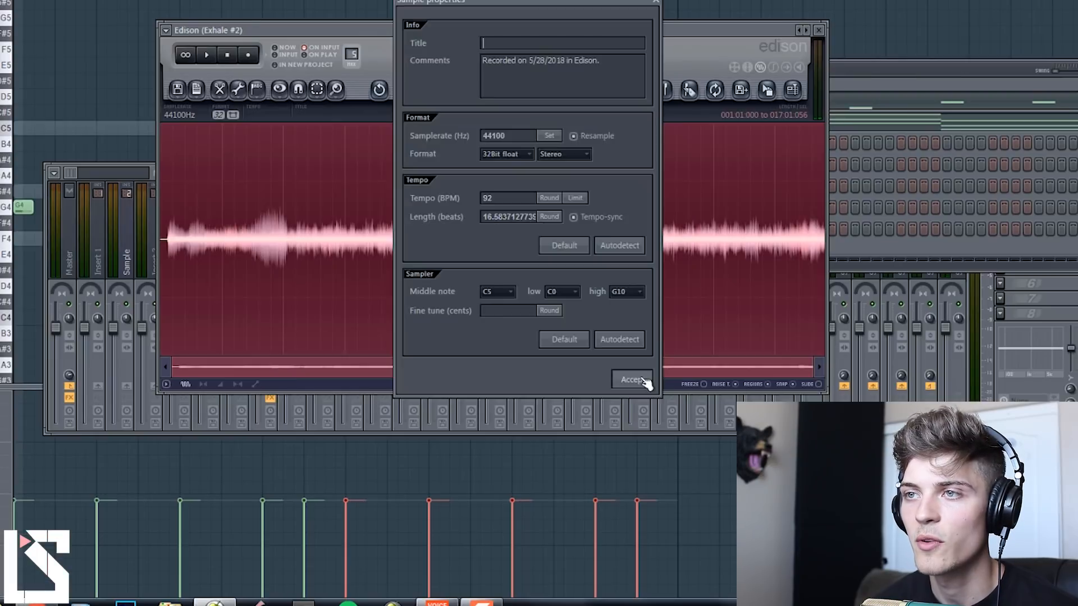
click(724, 578)
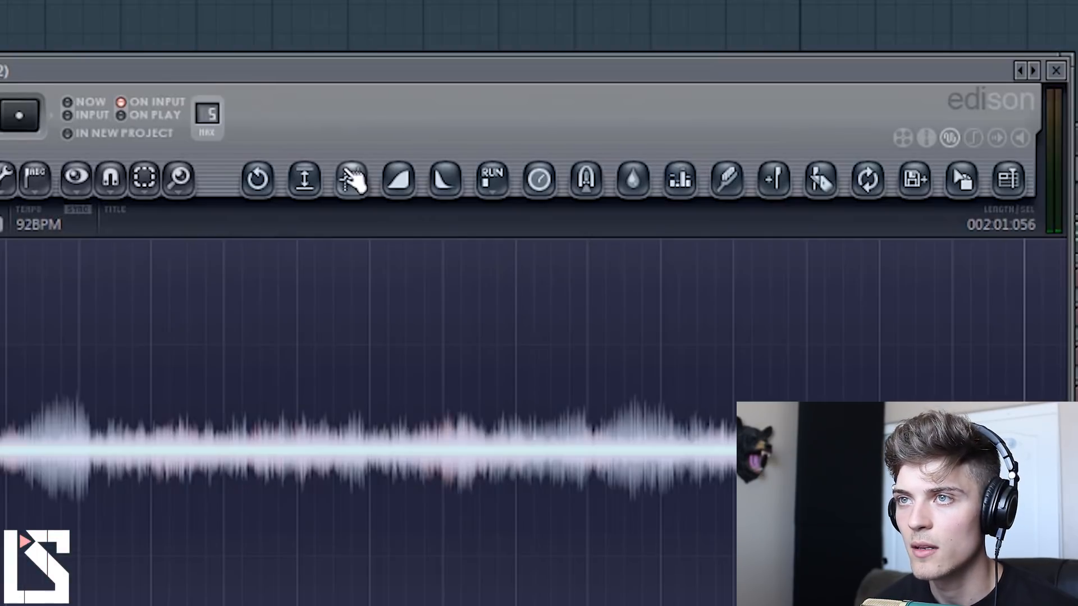
Step: Trim the silence from the recording's sides and delete the tail from 002:01:000 to the end
click(432, 90)
scroll(662, 223, up, 5)
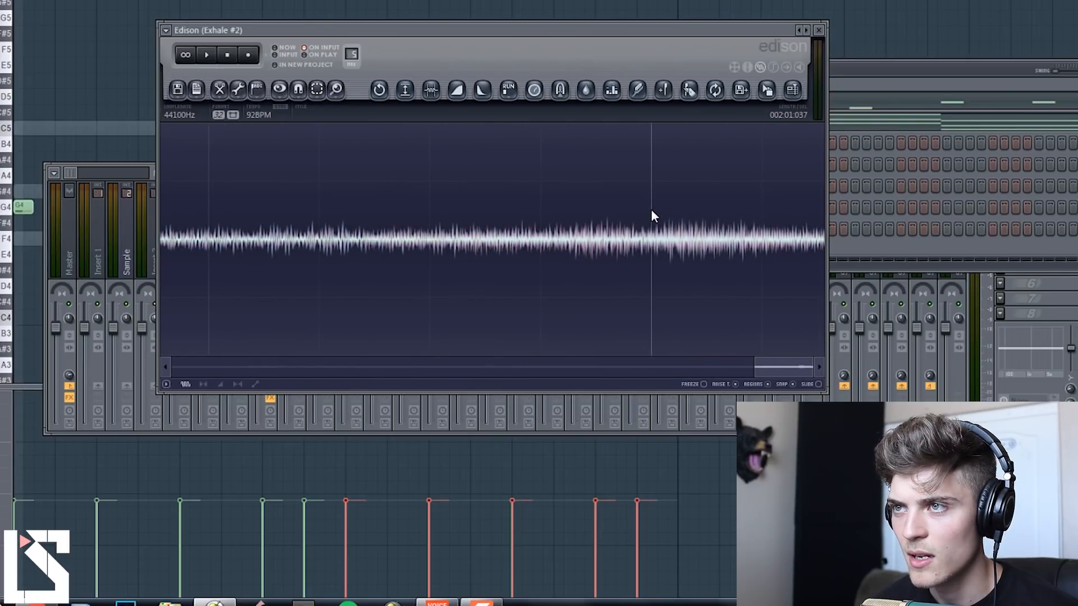
drag(651, 209, 868, 248)
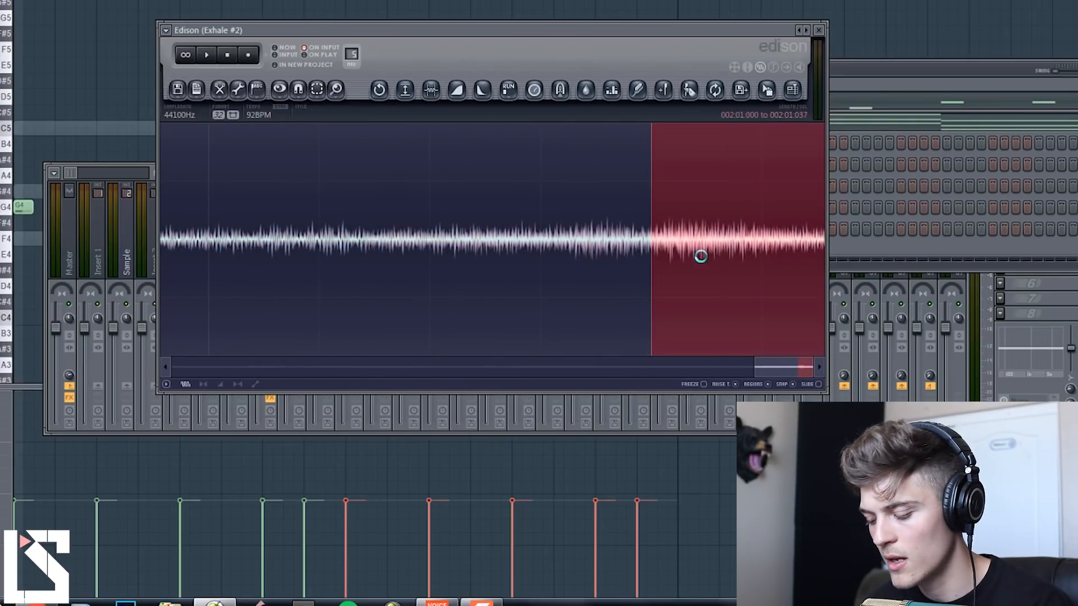
key(Delete)
click(737, 235)
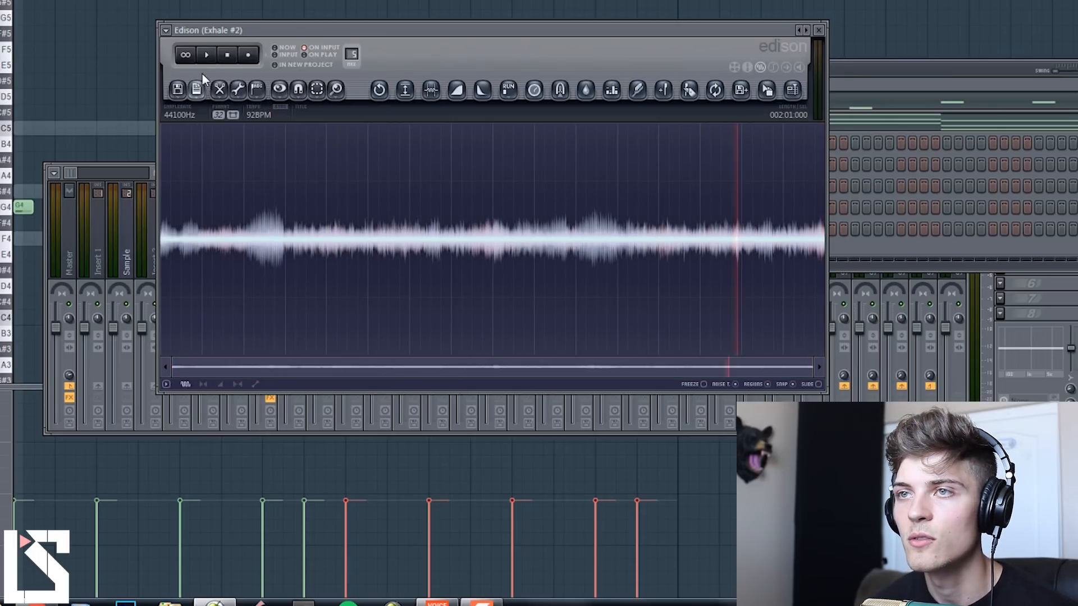
Step: Play the trimmed recording in a loop, then place all of it in Pattern 1 as a new sample channel
click(206, 55)
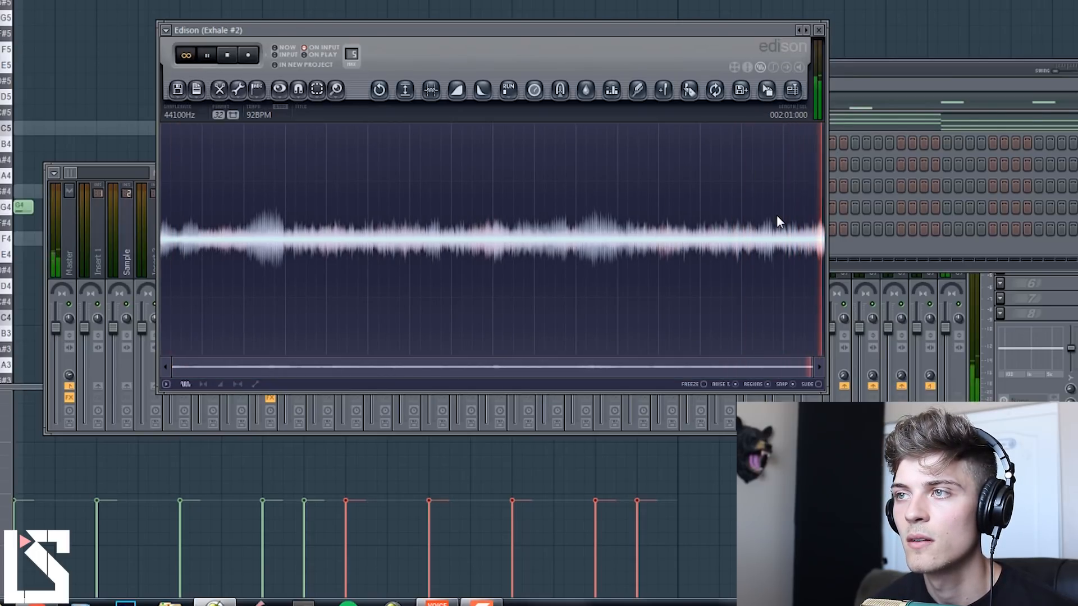
drag(376, 208, 3, 295)
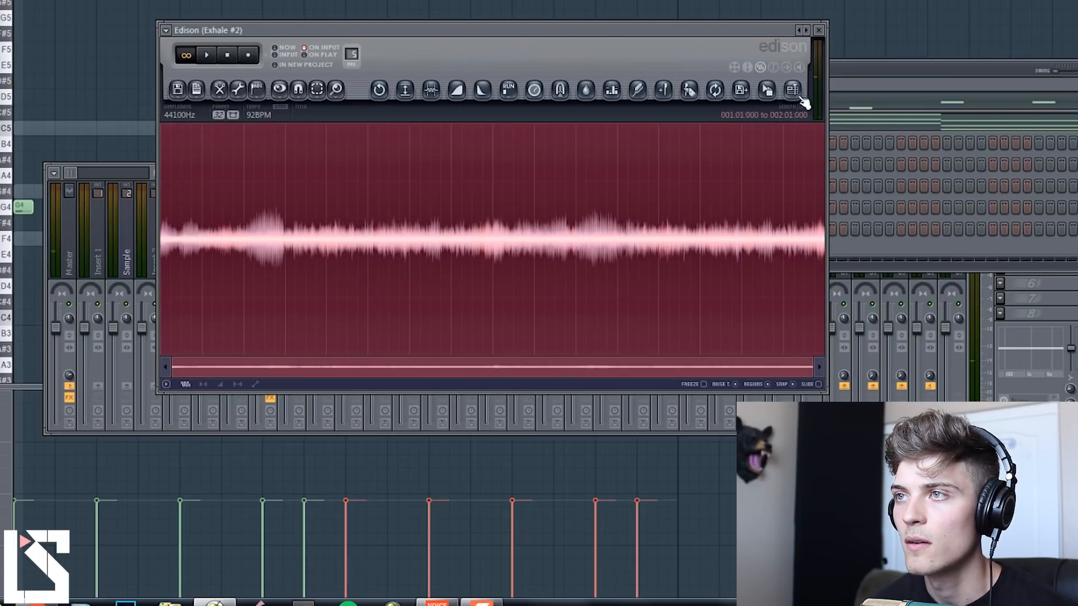
drag(767, 91, 354, 241)
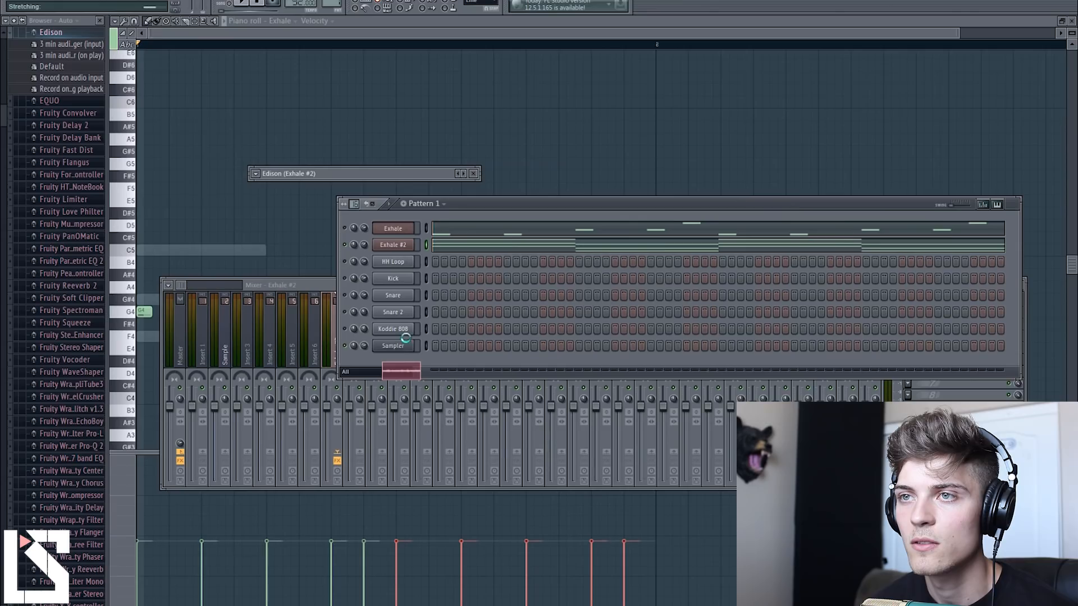
Step: Delete the Exhale #2 channel from Pattern 1 and rename the dragged recording's channel as Sample
right_click(417, 243)
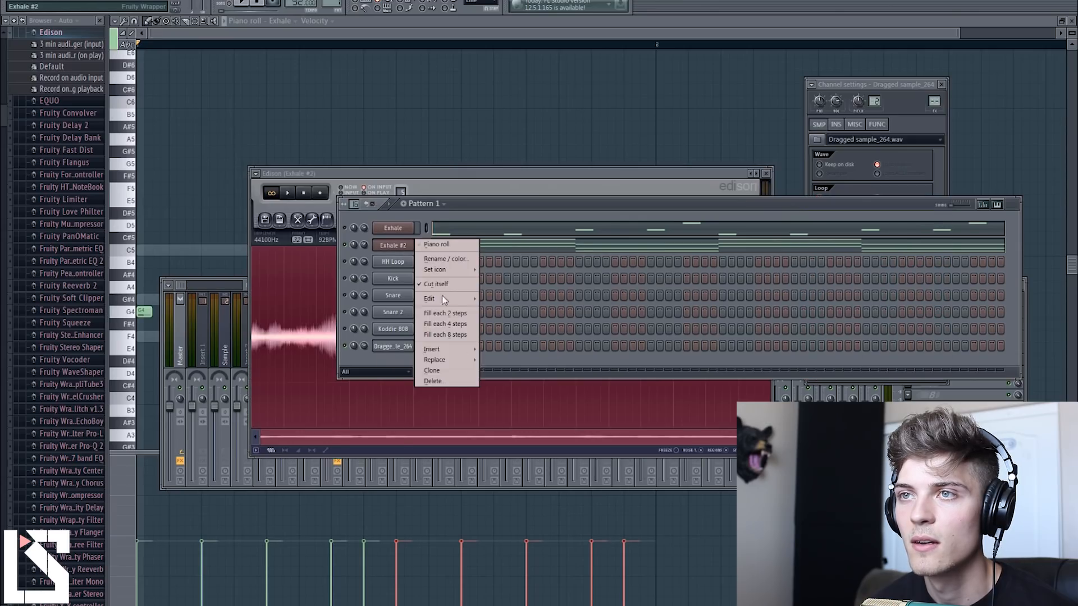
click(458, 381)
click(597, 332)
key(F2)
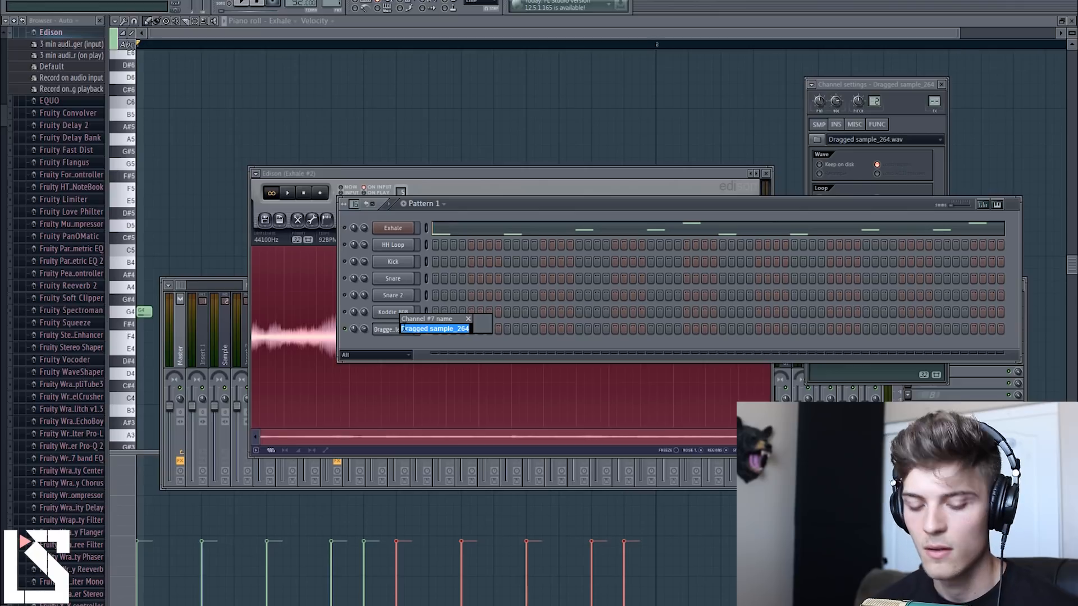
text(Sample)
key(Return)
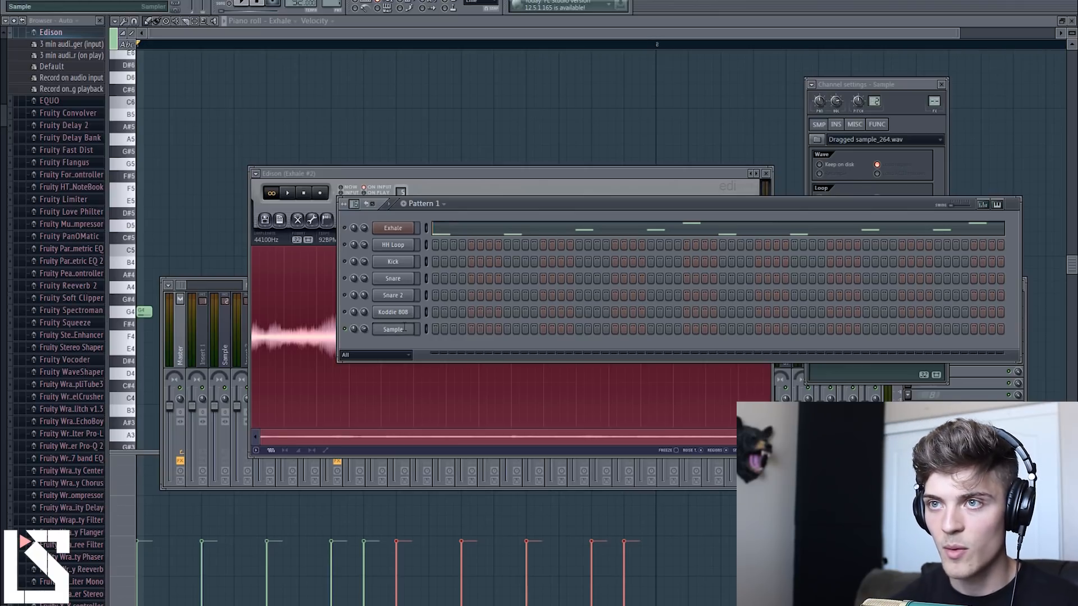
Step: Enable the Sample channel's volume envelope, place its hits on steps 1 and 33, and play the pattern
click(404, 330)
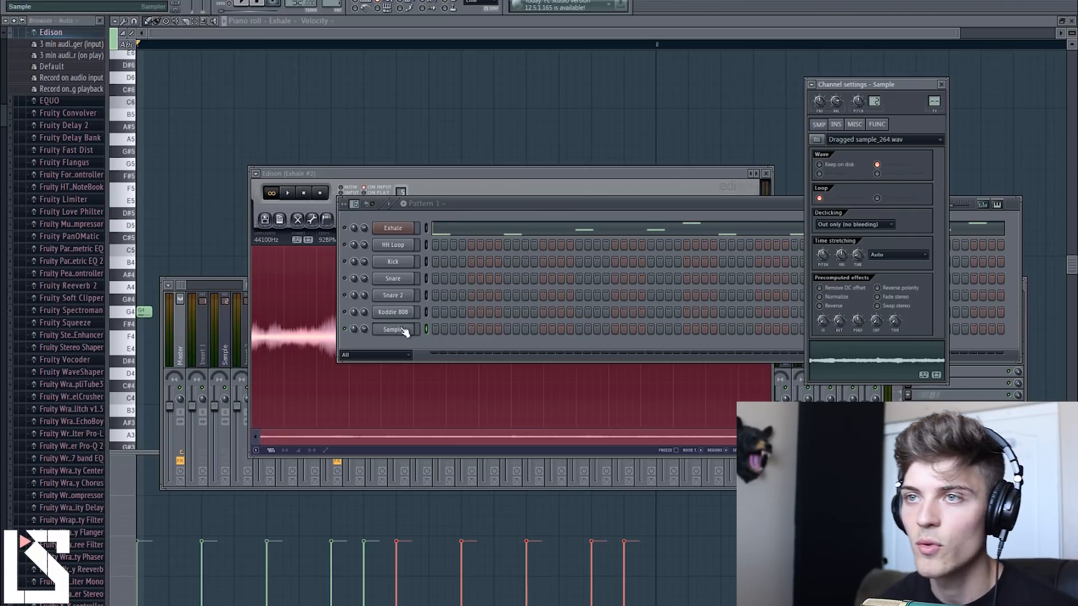
click(835, 124)
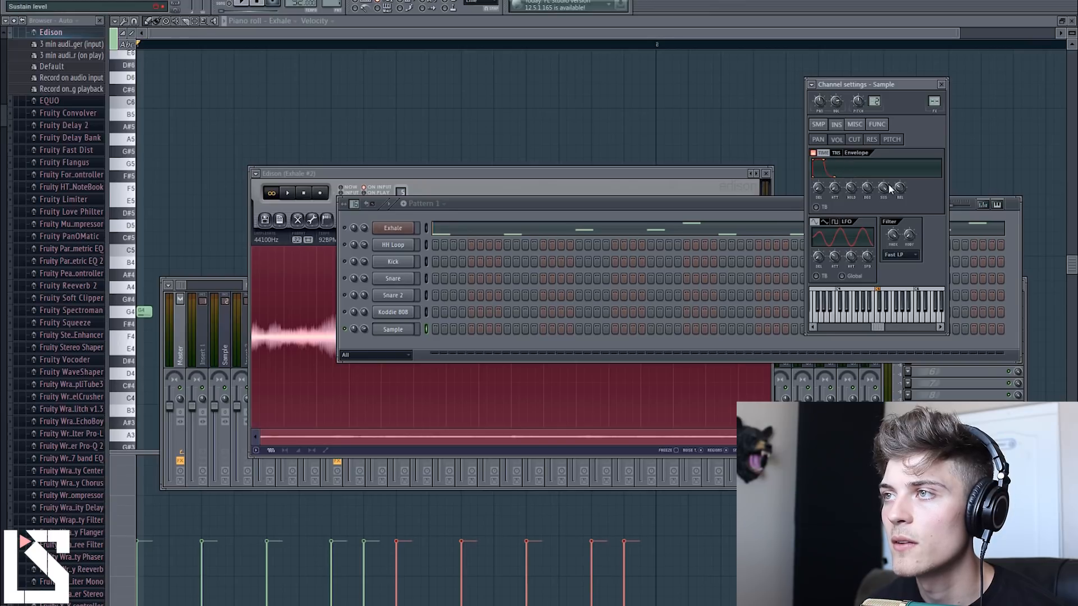
click(940, 84)
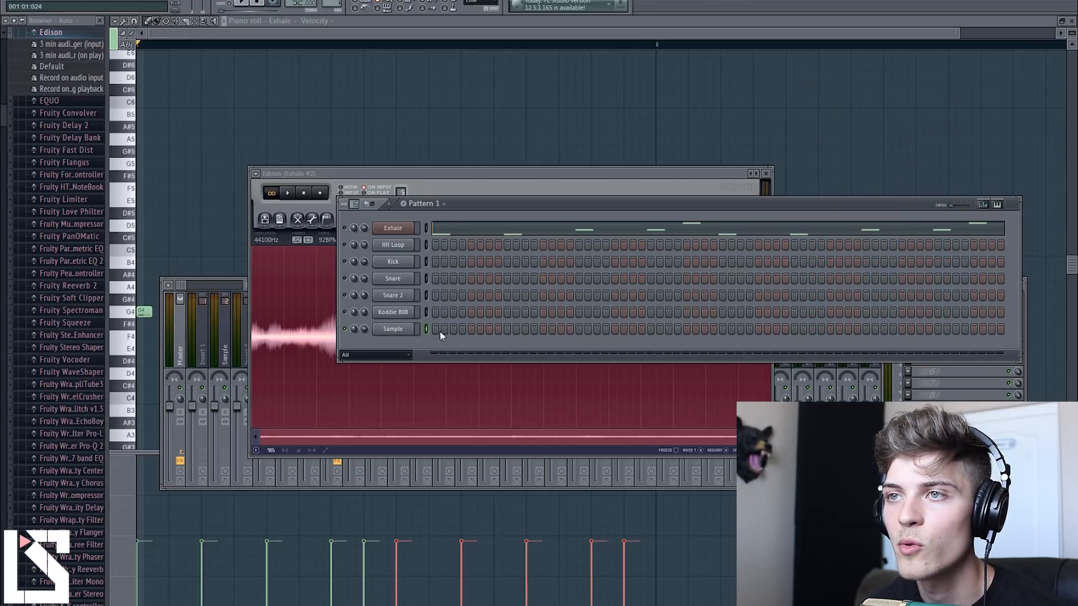
click(722, 330)
key(space)
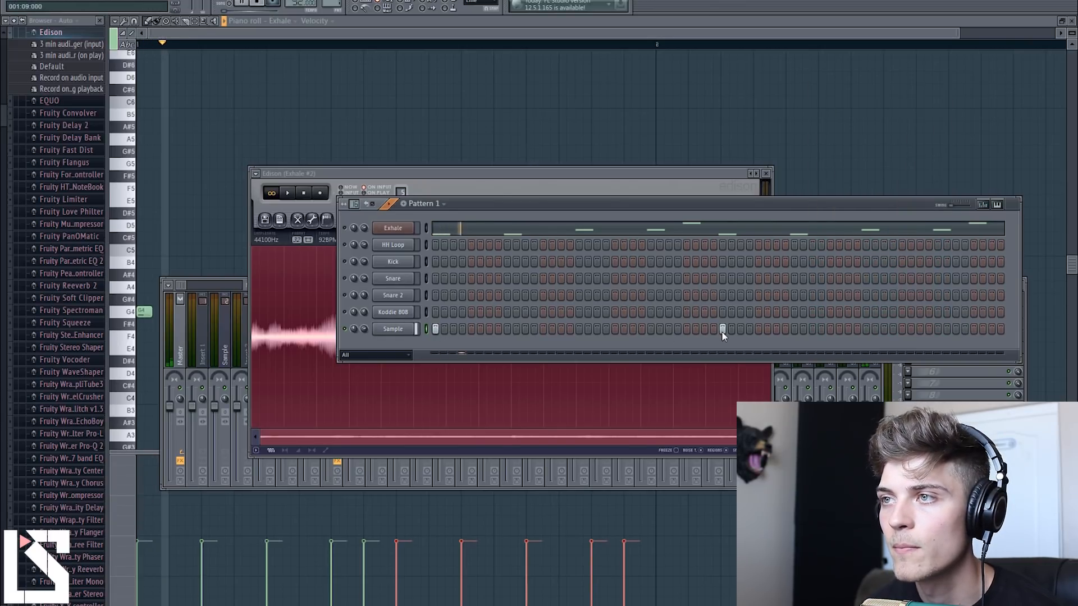
Step: Normalize the Sample channel's audio and toggle solo on the Exhale channel
click(412, 330)
click(819, 127)
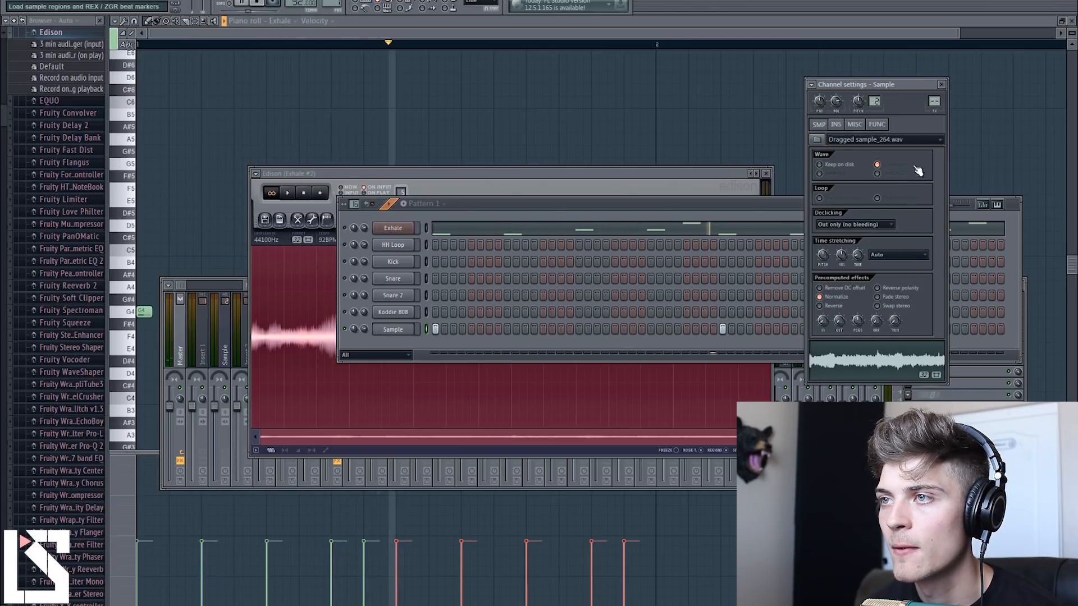
click(941, 84)
right_click(351, 229)
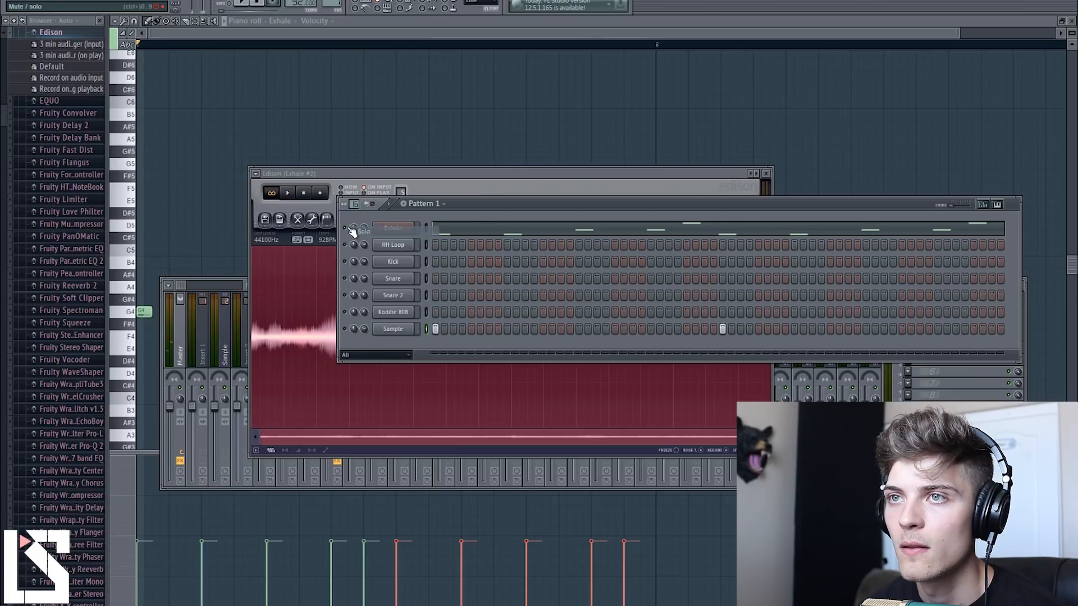
Step: Close Edison and place HH Loop hits on steps 1 and 33 of Pattern 1
click(766, 174)
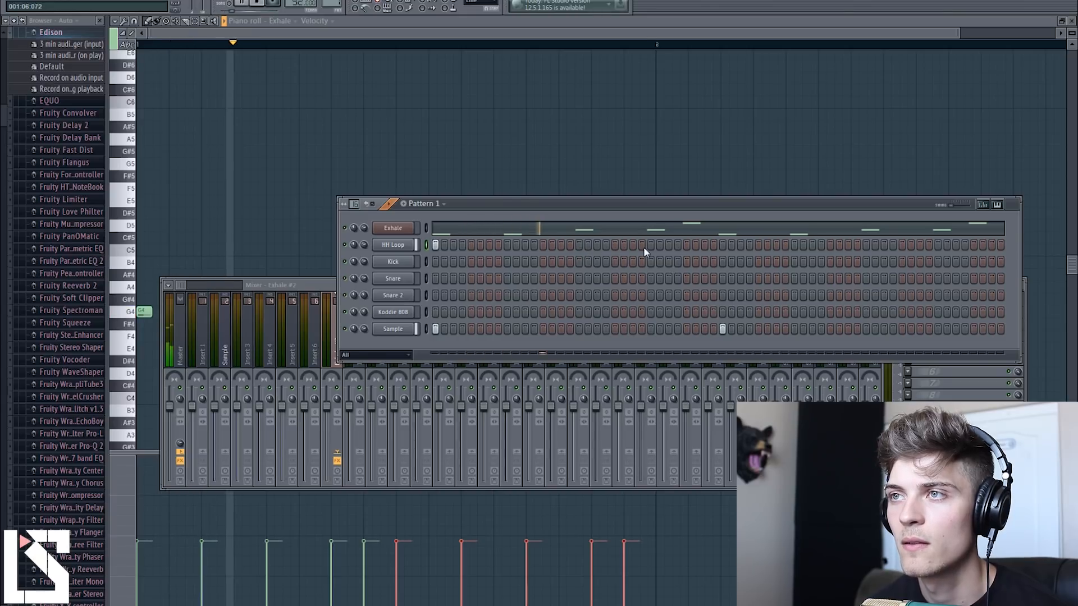
click(722, 245)
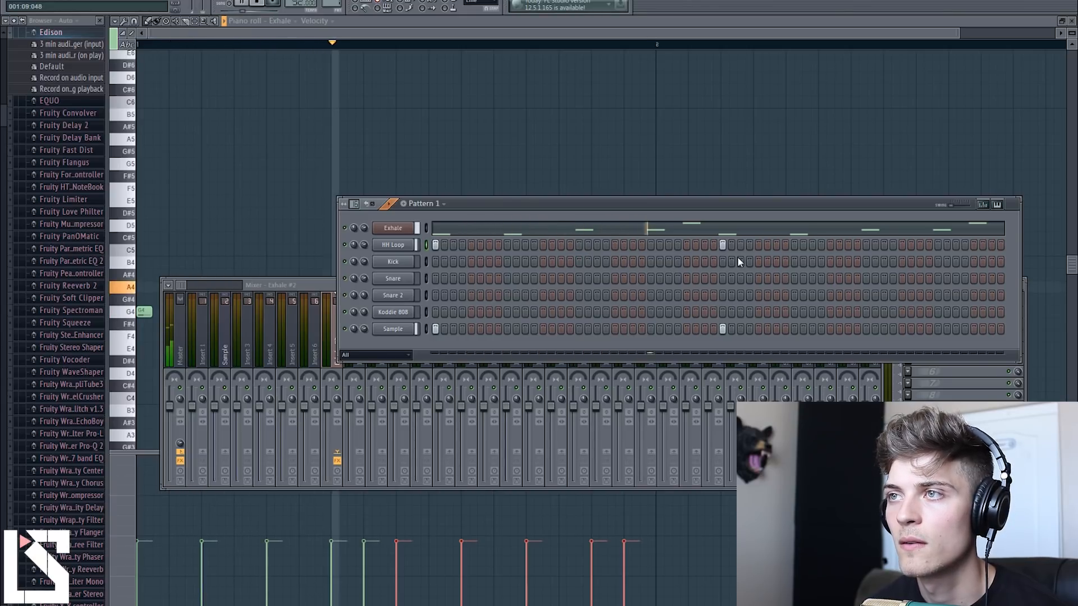
key(space)
Step: Place Snare hits on every eighth step from step 5 through step 61 while the pattern plays
key(space)
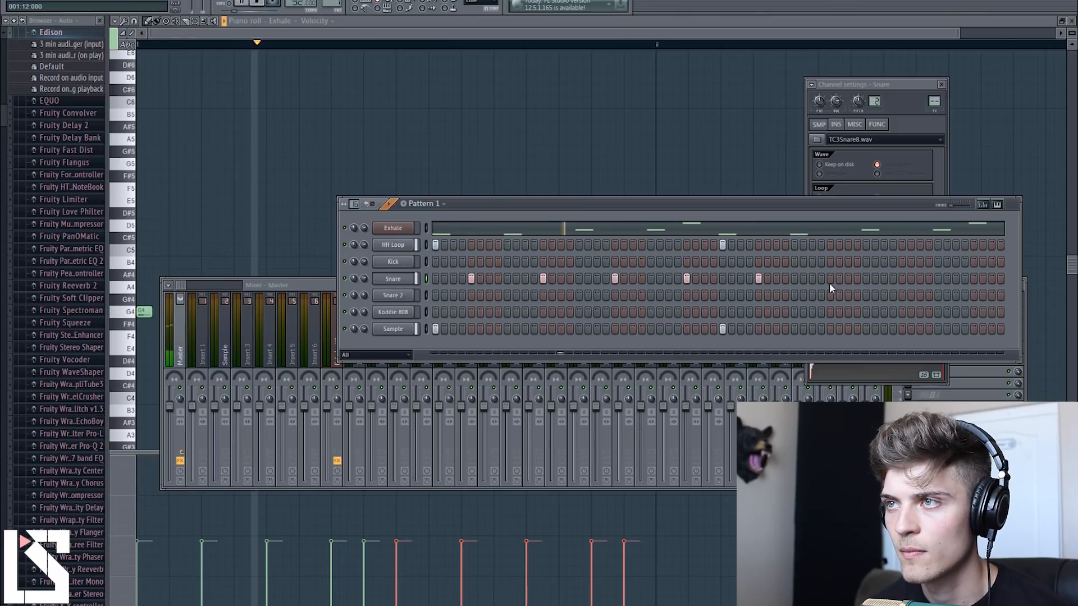
click(833, 280)
click(974, 278)
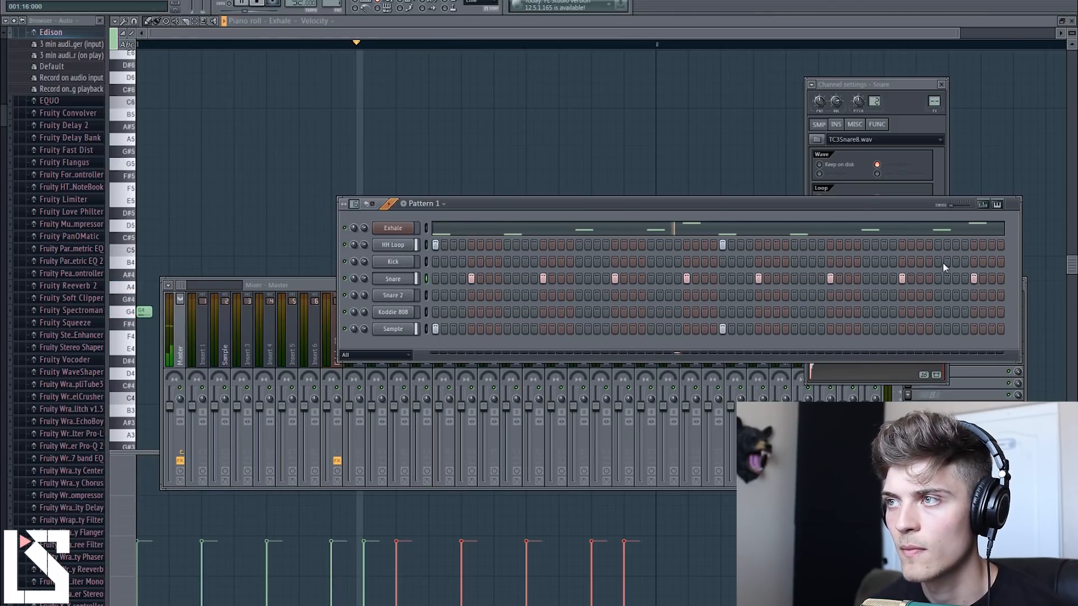
key(space)
Step: Adjust the Snare channel's time shift in its function settings and play the pattern
click(868, 152)
click(876, 124)
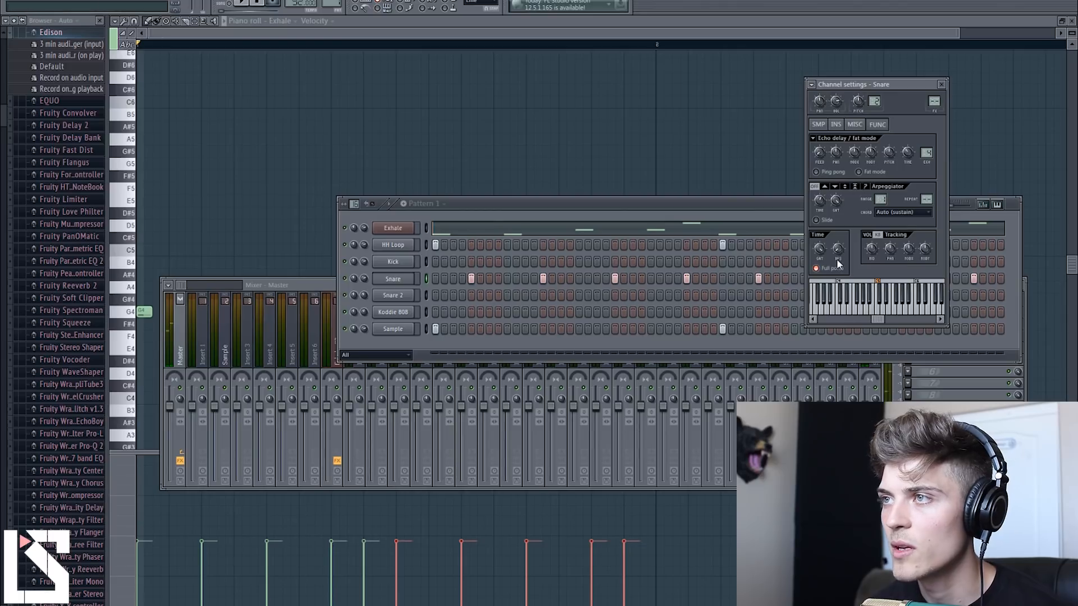
key(space)
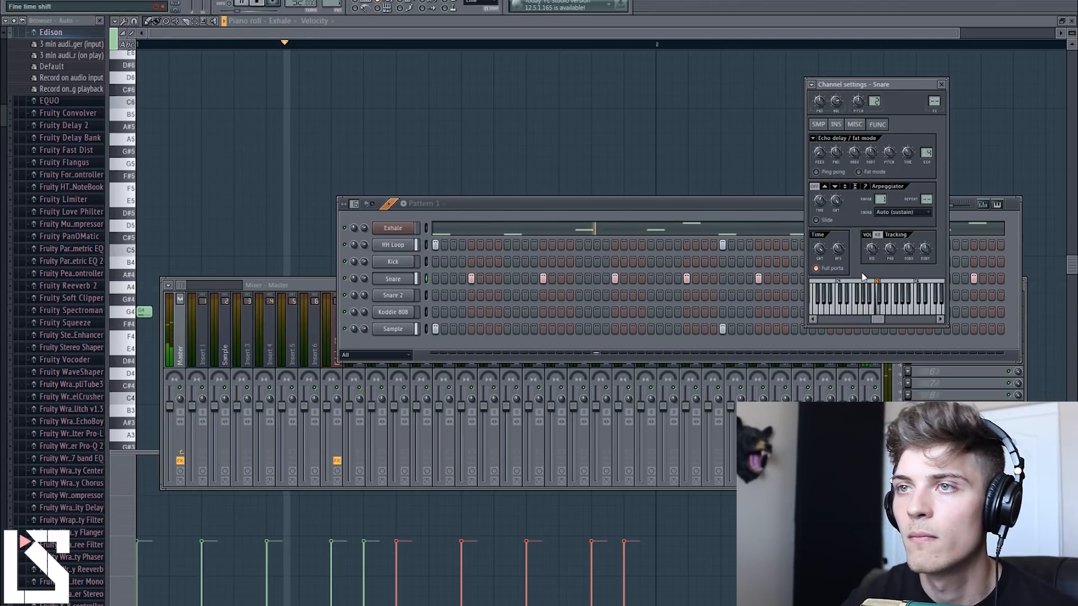
Step: Place Snare 2 hits on steps 13, 29, 45 and 61 to layer every second snare
click(541, 295)
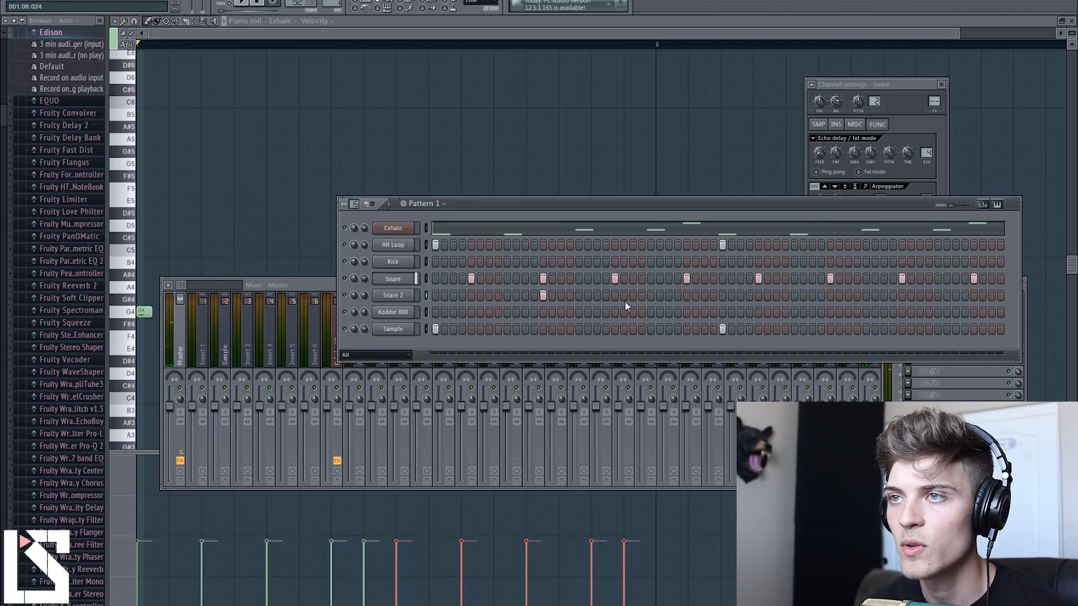
click(686, 295)
click(830, 295)
click(973, 295)
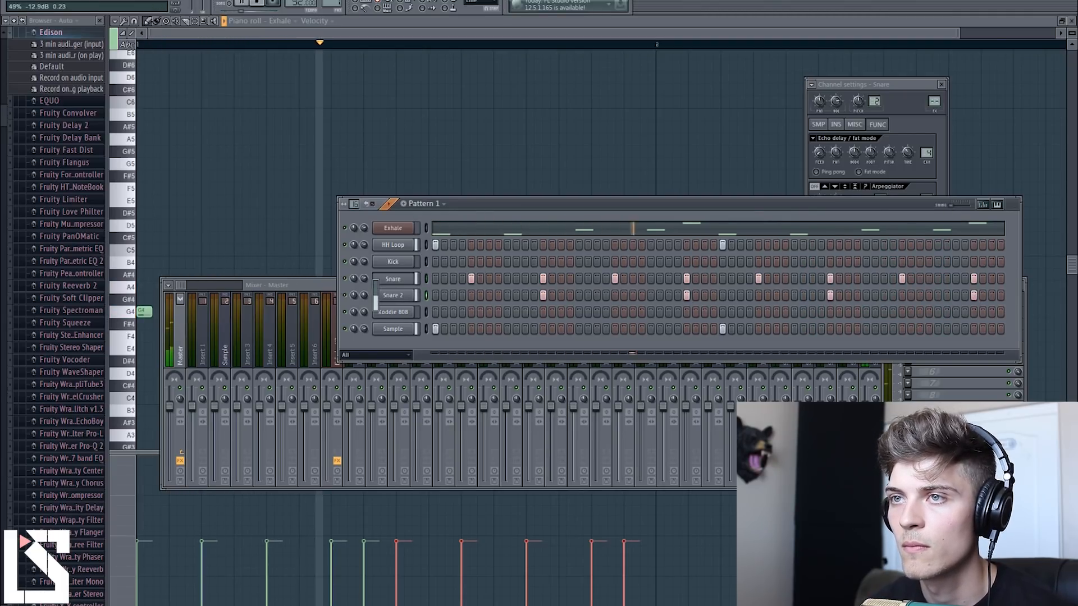
Step: Set the Snare 2 channel's time shift to 0:01
key(space)
click(402, 302)
click(403, 302)
click(864, 91)
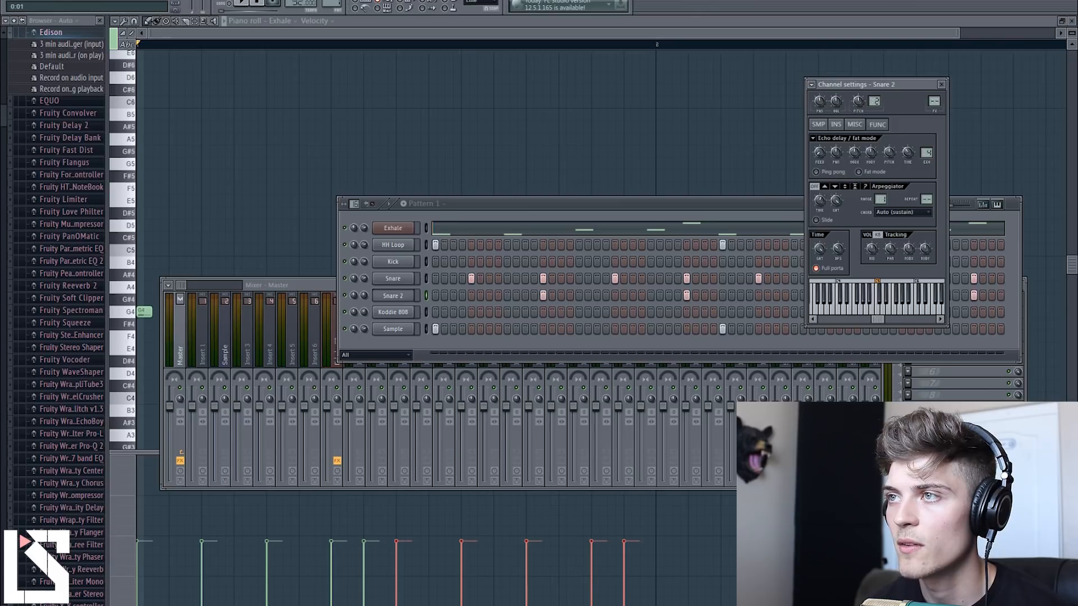
Step: Lower the Snare 2 volume to about 29% during playback and open the channel's sample settings
key(space)
drag(364, 296, 364, 306)
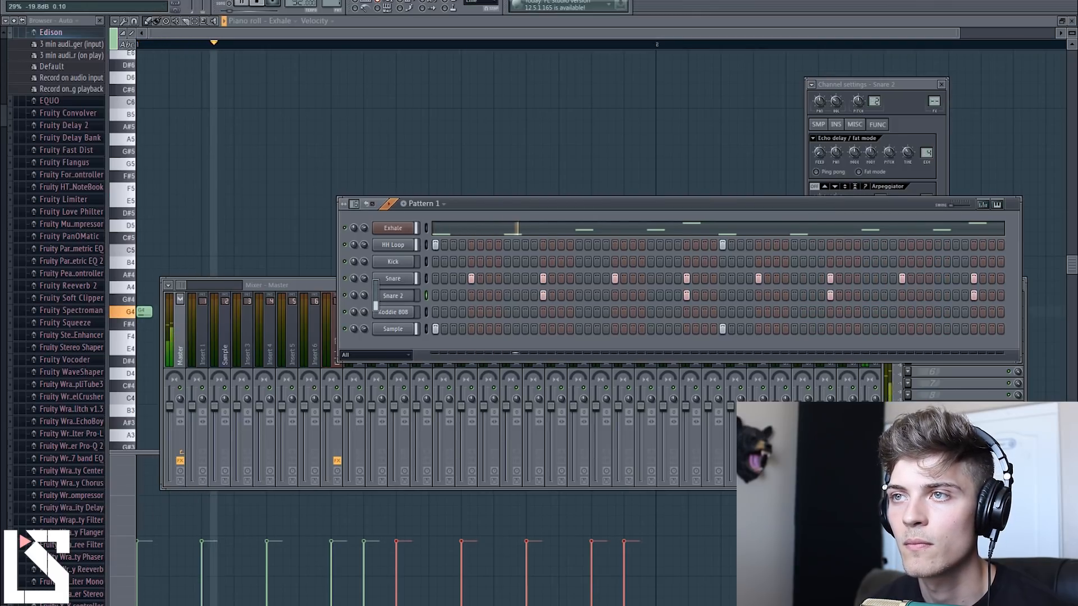
click(852, 189)
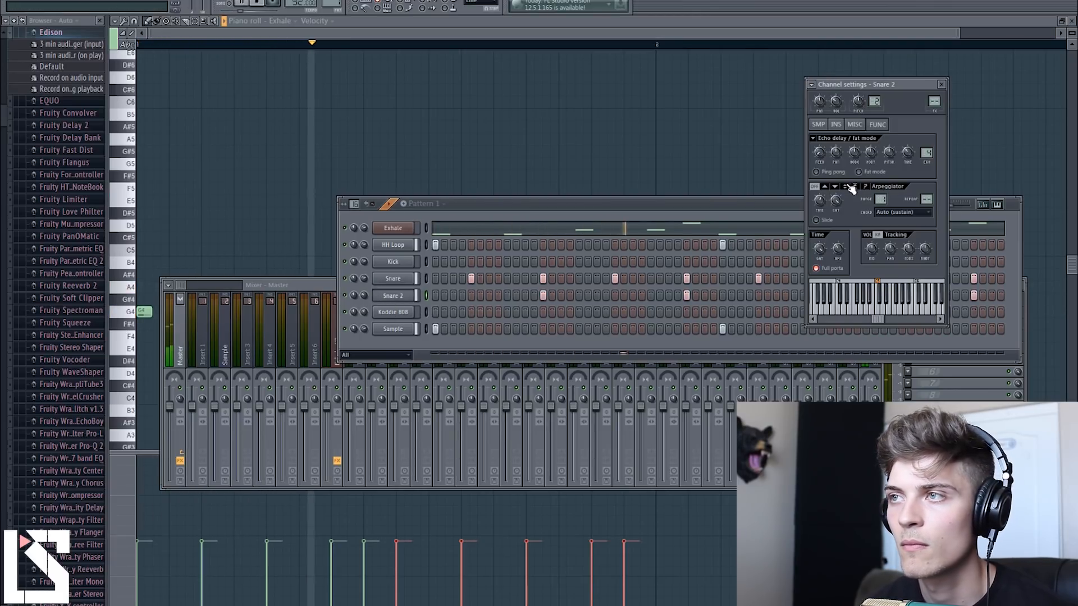
click(818, 124)
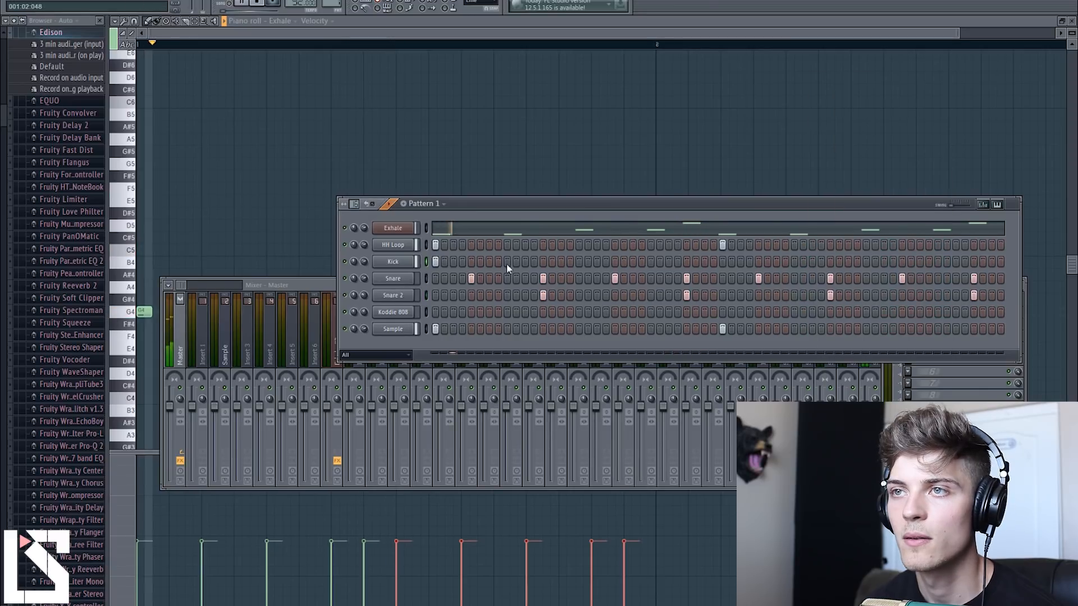
Step: Write the Kick part in its piano roll with C5 notes on steps 1, 11, 17, 33, 43, 49 and 59
right_click(418, 258)
click(446, 263)
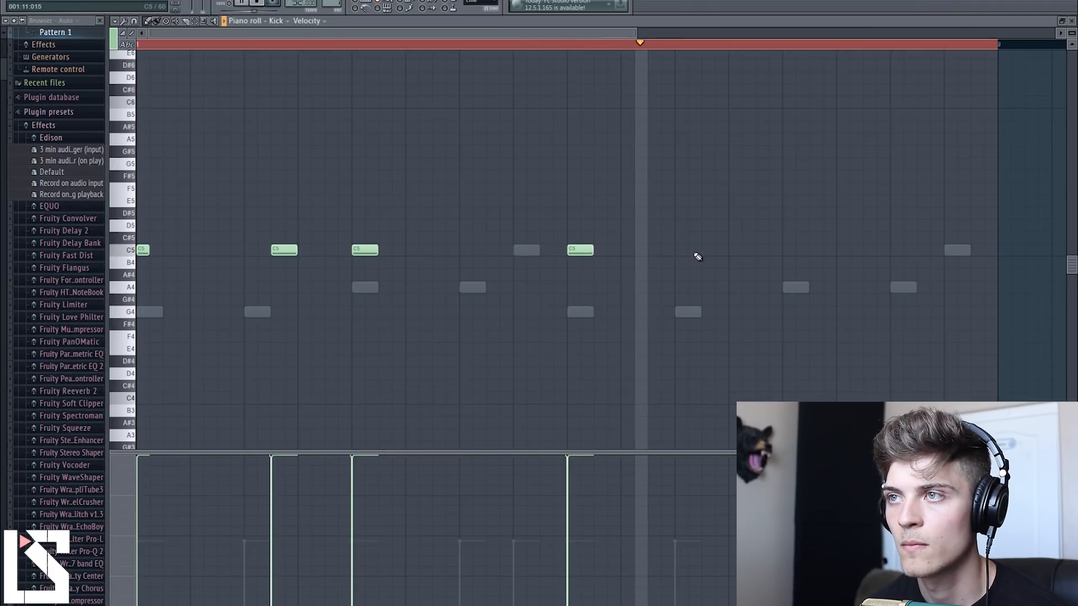
click(702, 252)
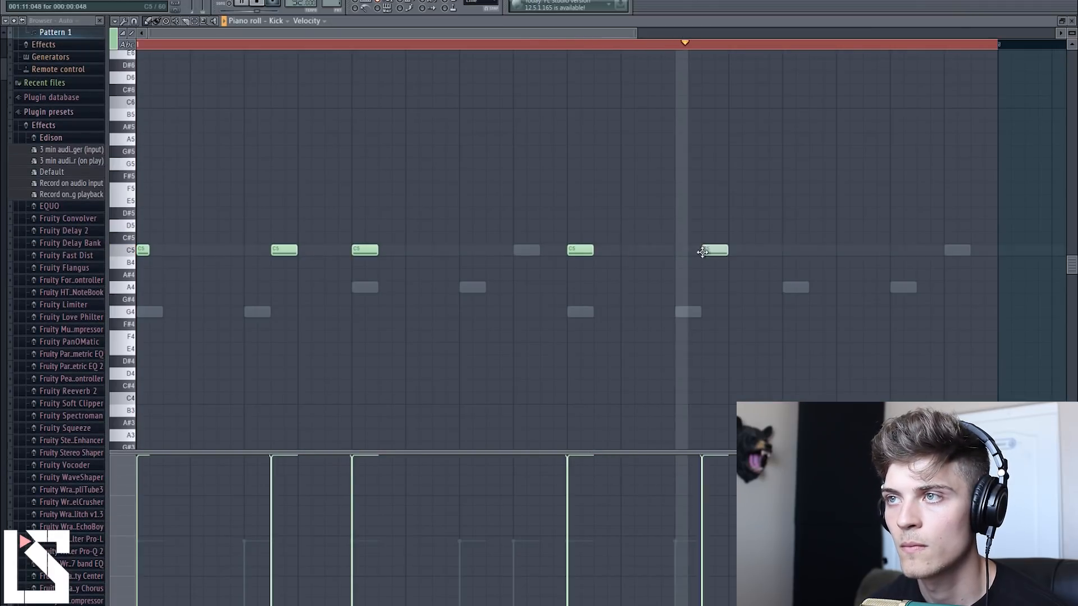
click(795, 251)
click(920, 250)
key(F6)
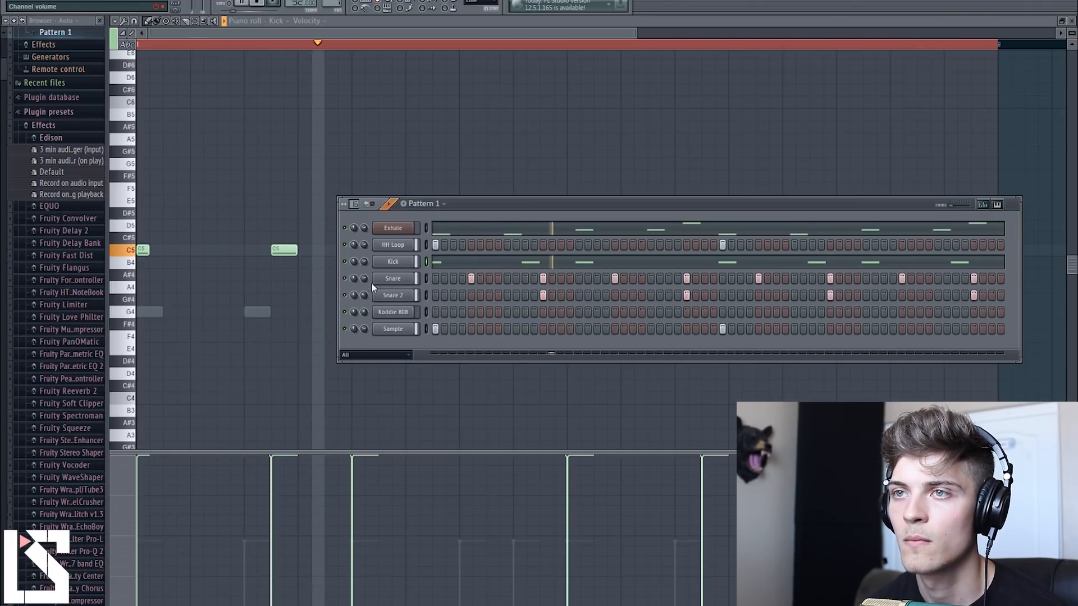
Step: Write the Koddie 808 bassline in its piano roll with F5, C5 and D#5 notes following the kick
key(space)
right_click(413, 311)
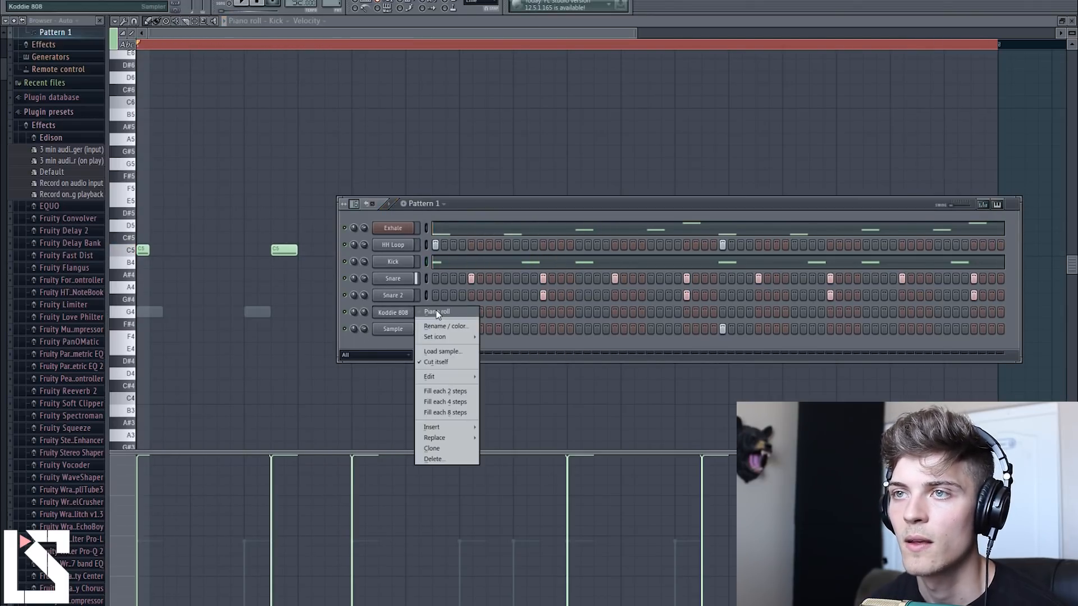
click(421, 313)
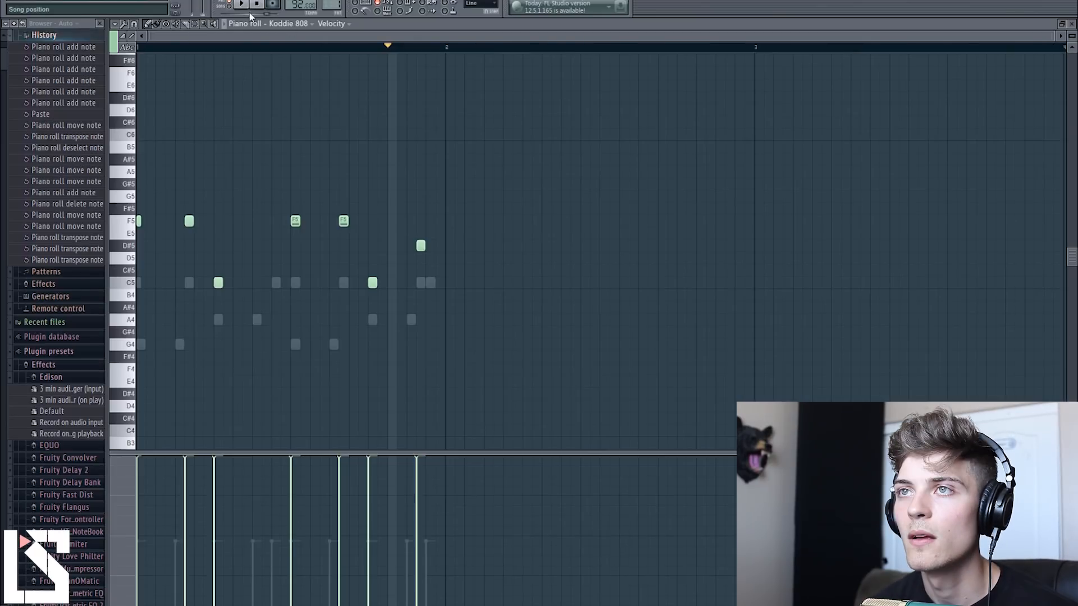
click(259, 7)
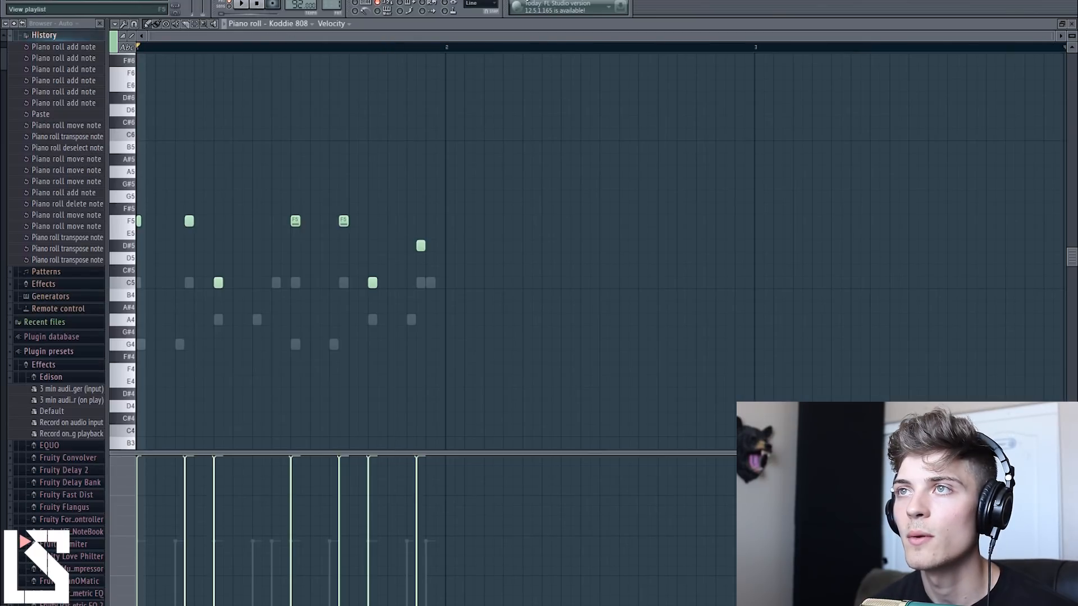
key(F7)
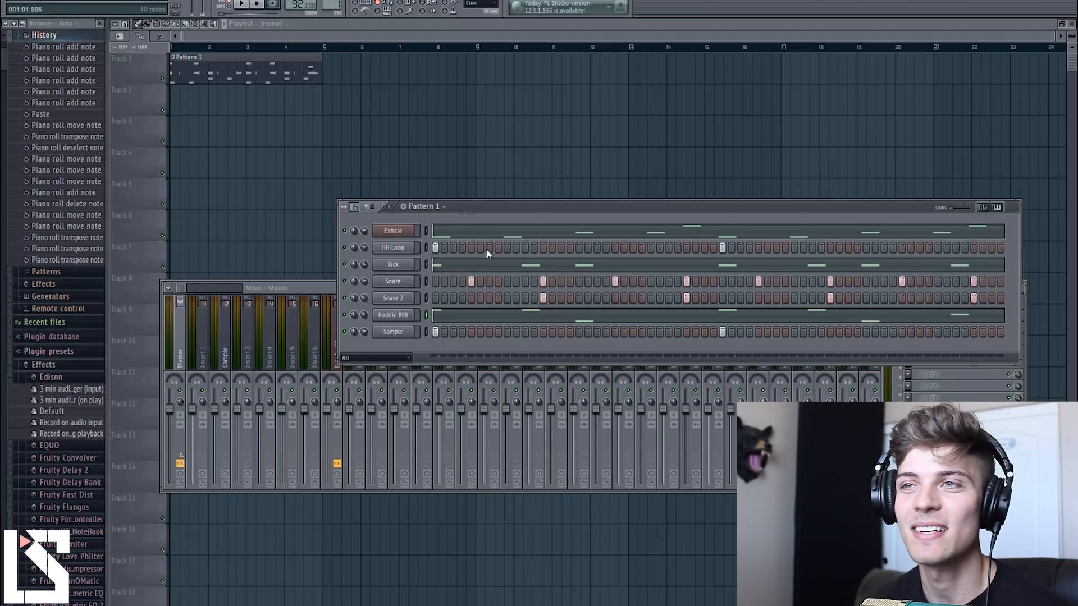
Step: Duplicate the Sample channel's audio as a new channel and copy the Sample channel's steps onto it
click(403, 333)
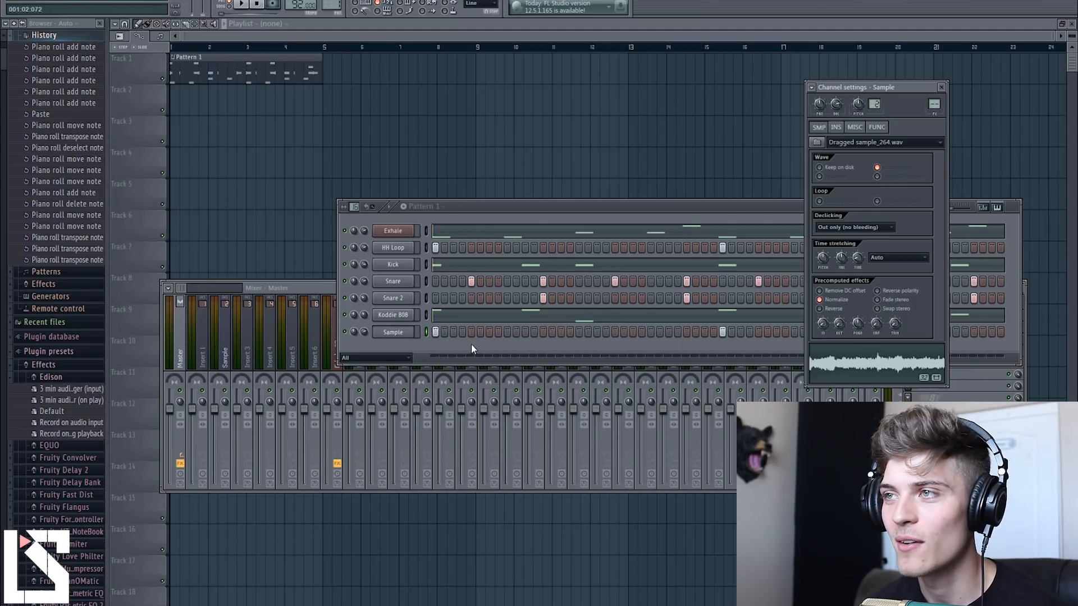
drag(858, 361, 392, 345)
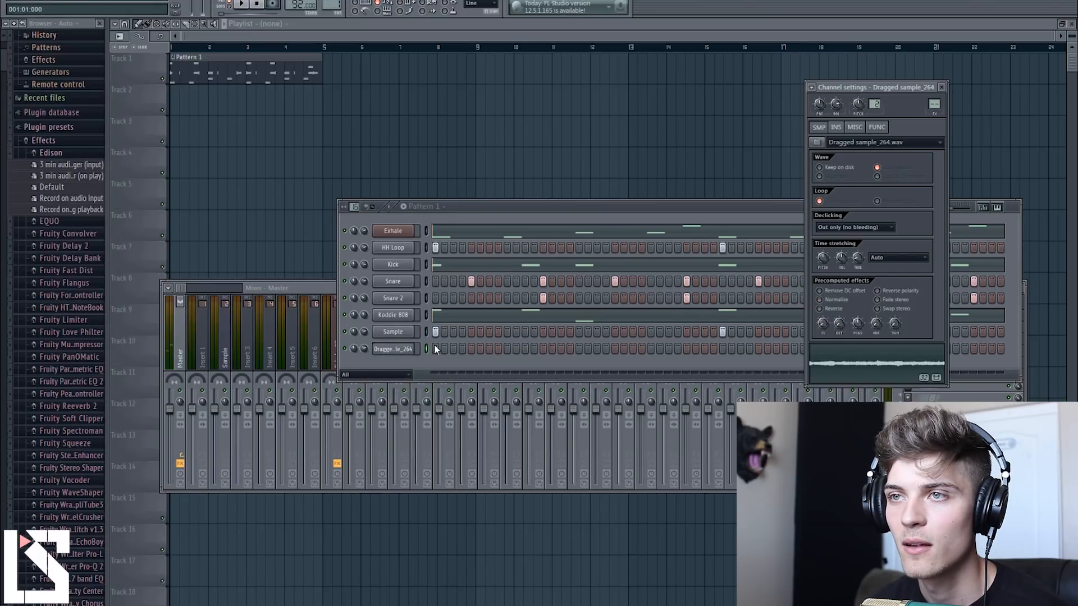
click(426, 333)
key(ctrl+c)
click(427, 348)
key(ctrl+v)
Step: Audition the duplicated sample channel in solo, toggle solo on the Sample channel, and restore all channels
right_click(344, 349)
click(360, 355)
click(403, 352)
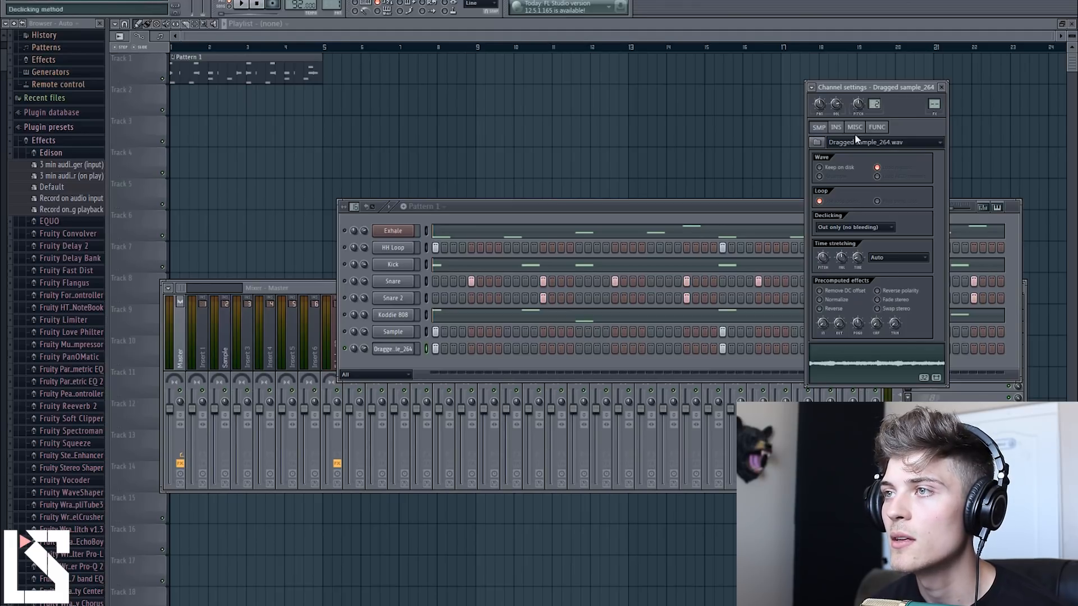
key(space)
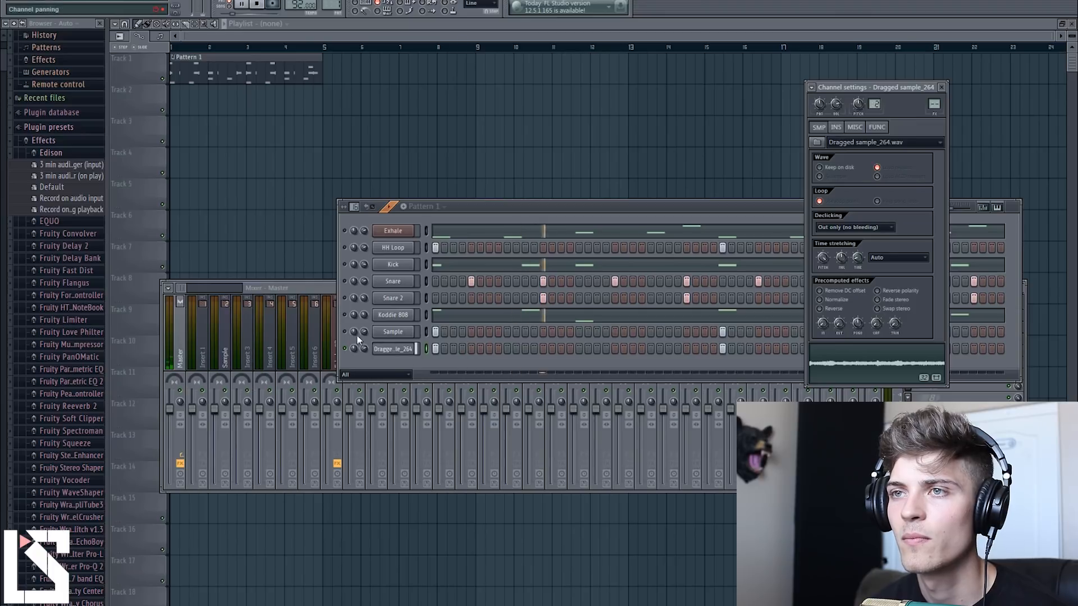
click(364, 349)
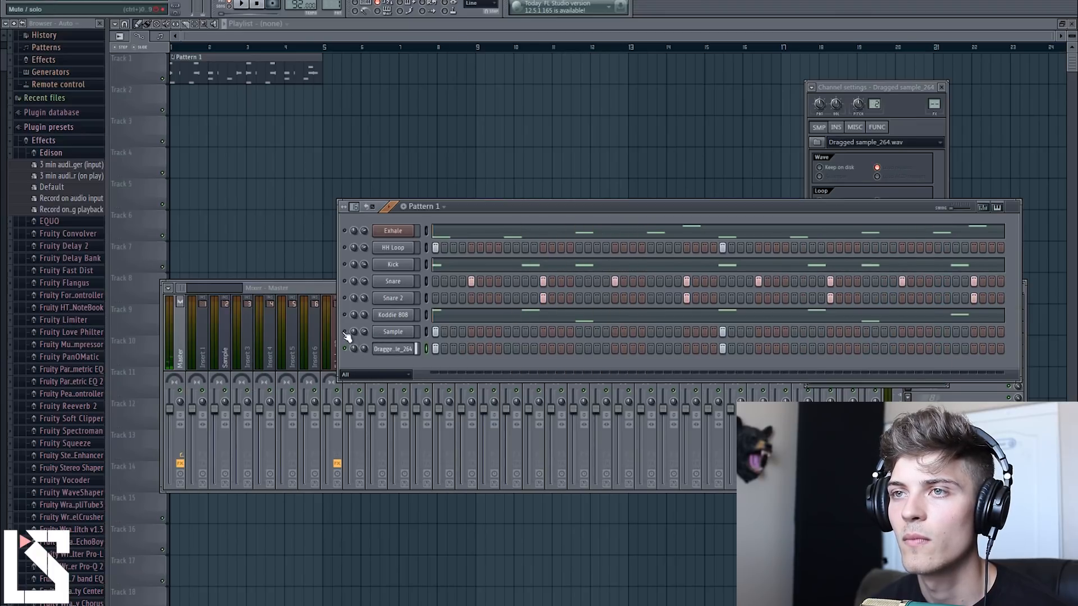
key(space)
right_click(345, 334)
click(351, 340)
right_click(344, 334)
click(353, 341)
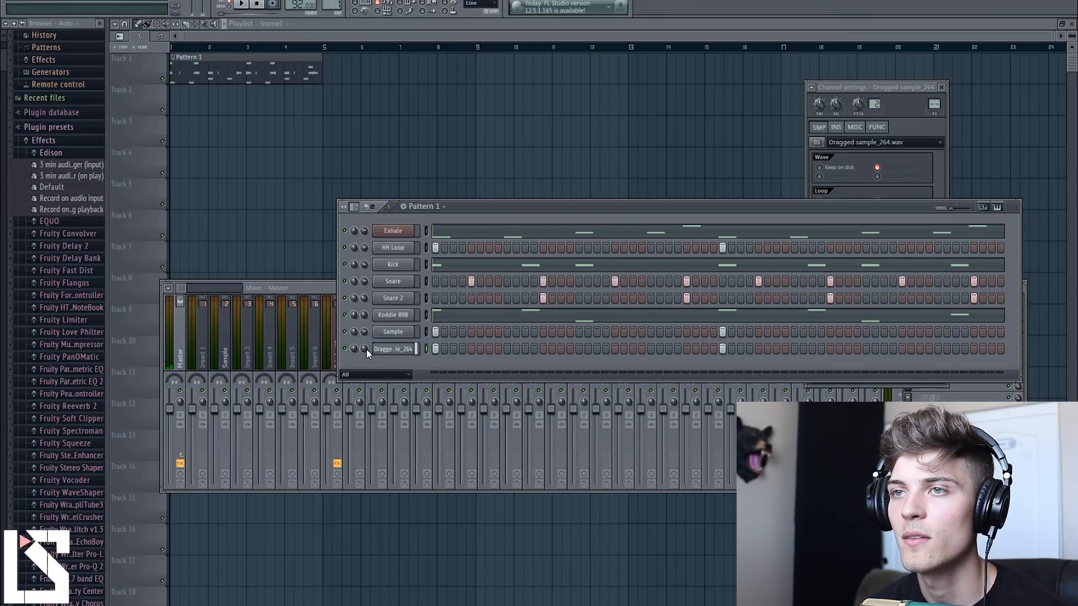
Step: Toggle Cut itself on the duplicated sample channel and enable its volume envelope
right_click(392, 352)
click(437, 397)
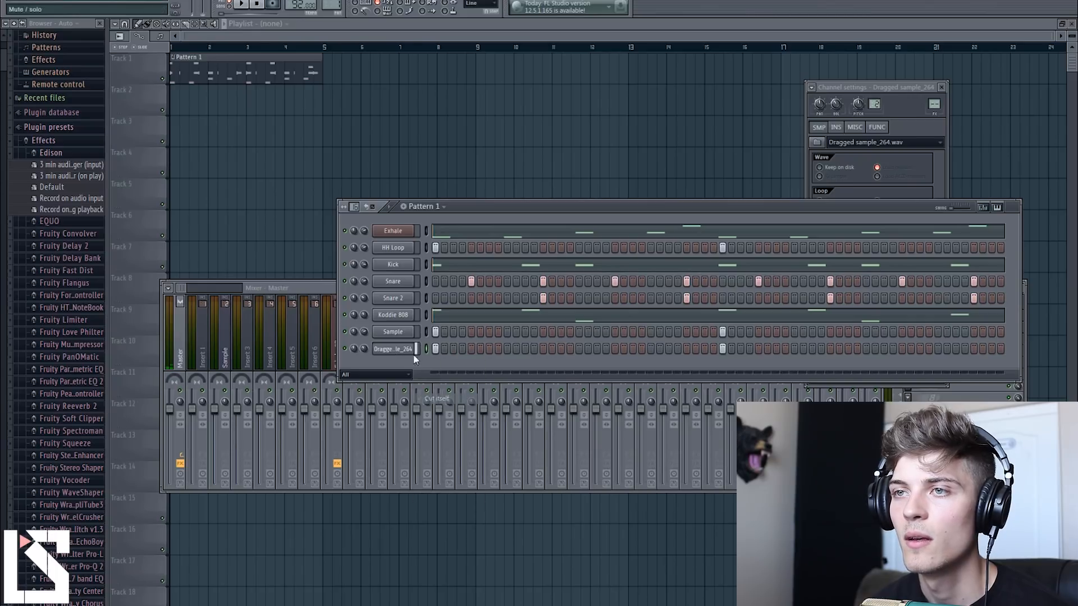
click(407, 353)
click(407, 354)
click(835, 127)
click(837, 142)
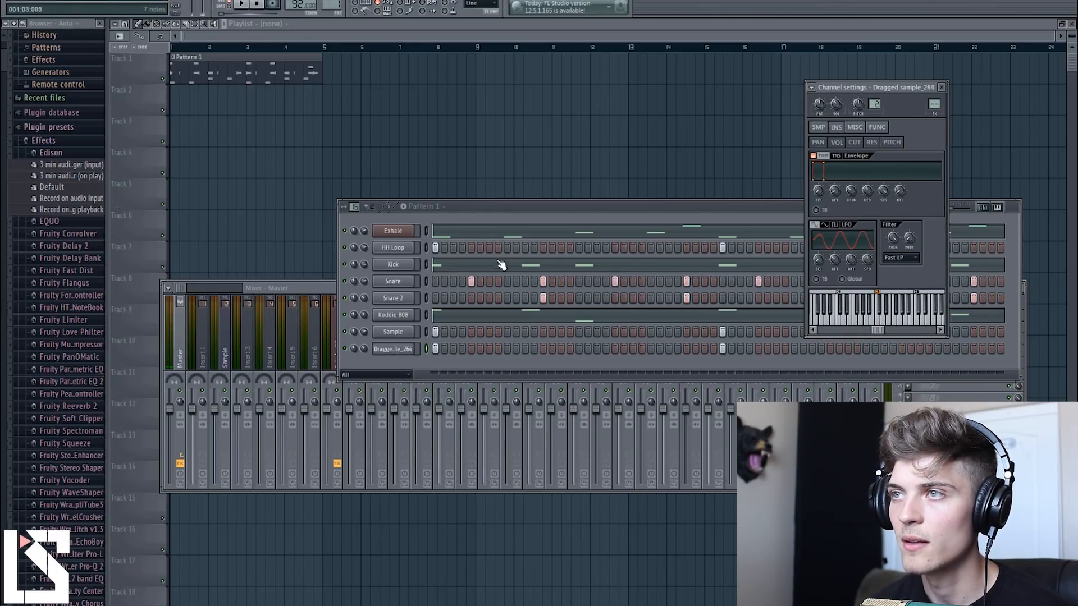
click(588, 220)
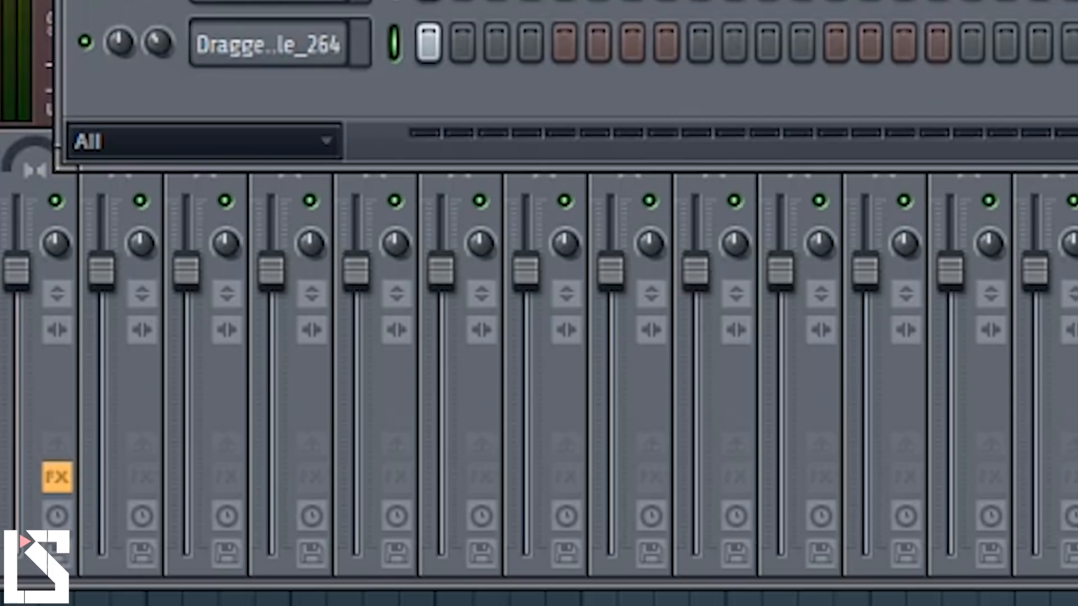